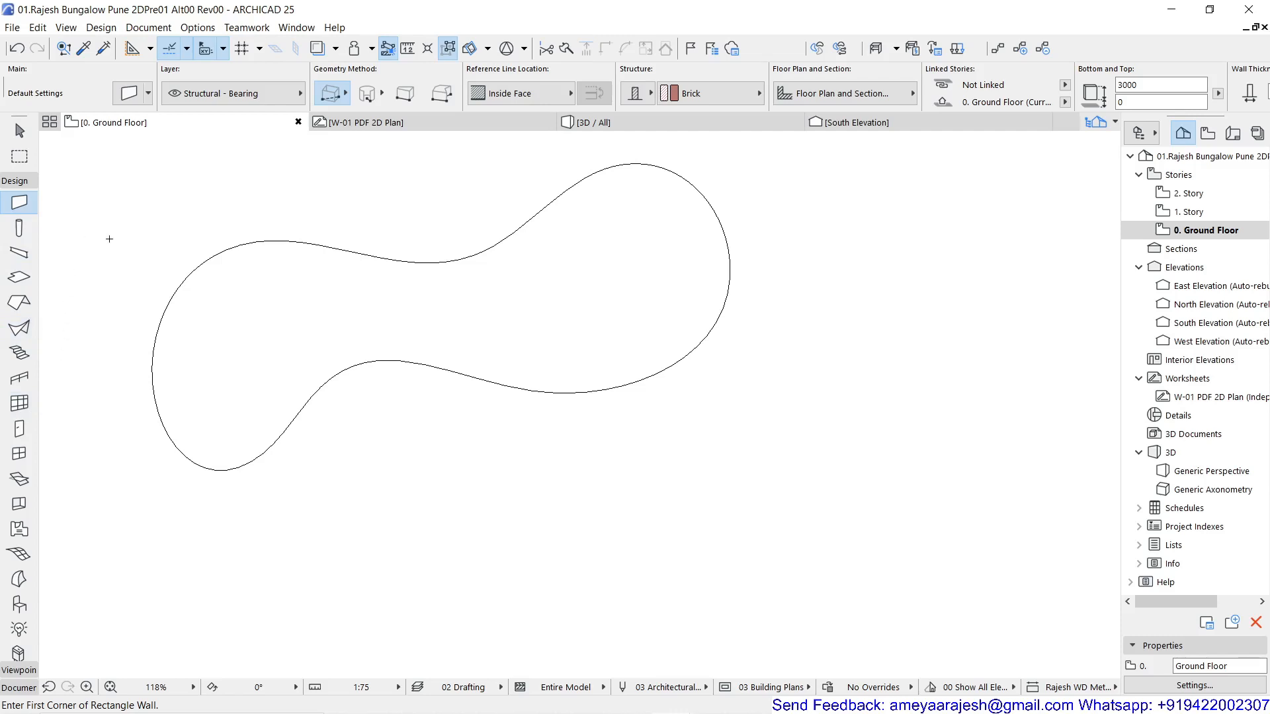
Check the Magic Wand settings and accept Deviation from Curves less than 40 with Best Match tracing.
left_click(111, 27)
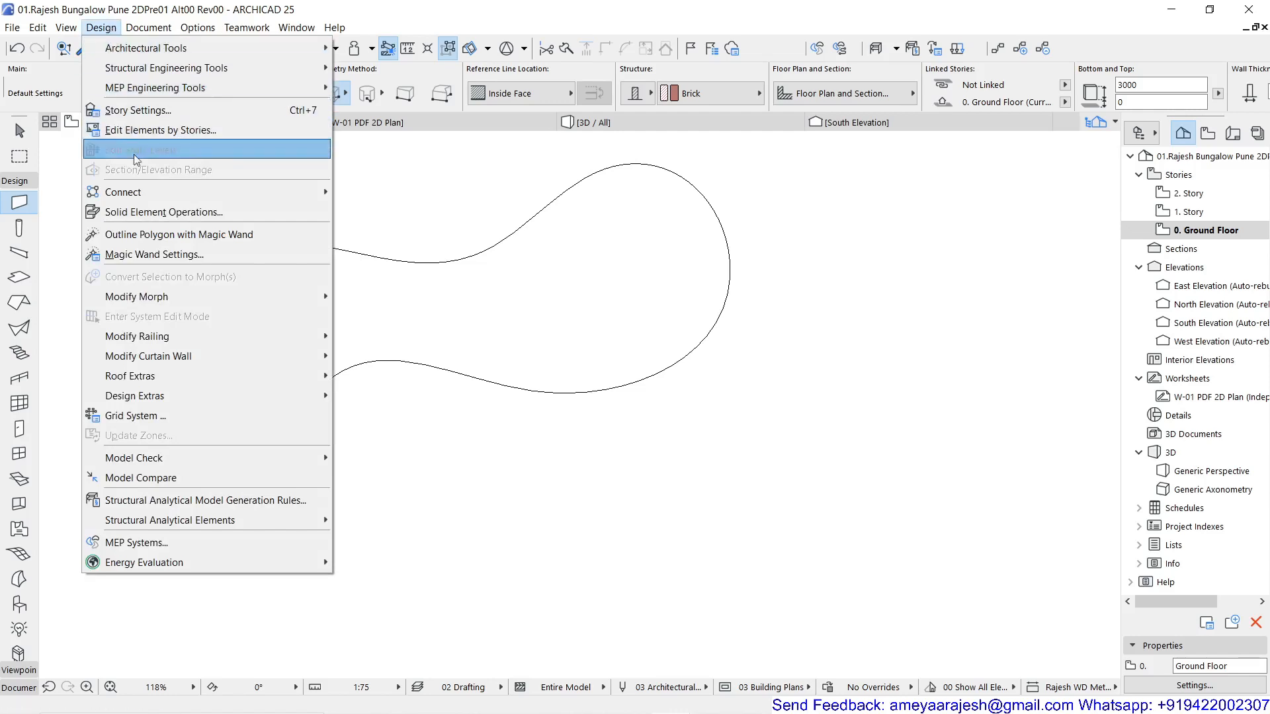
left_click(223, 257)
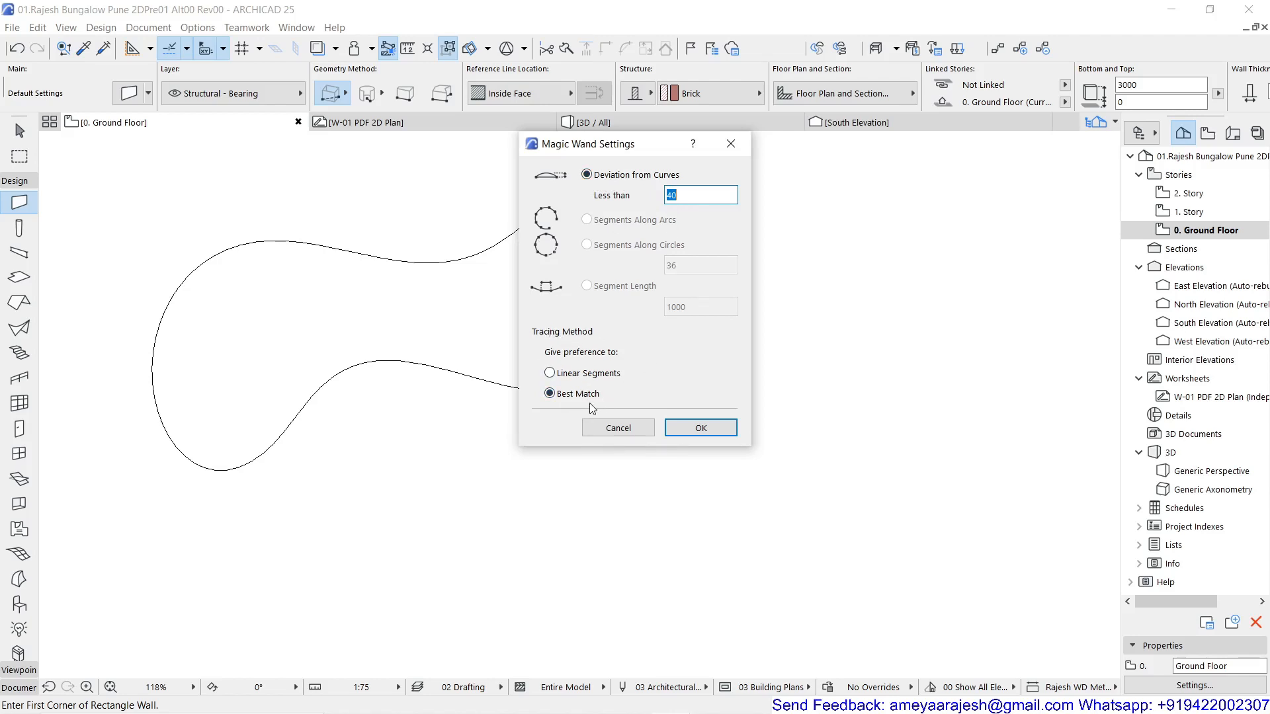
left_click(688, 436)
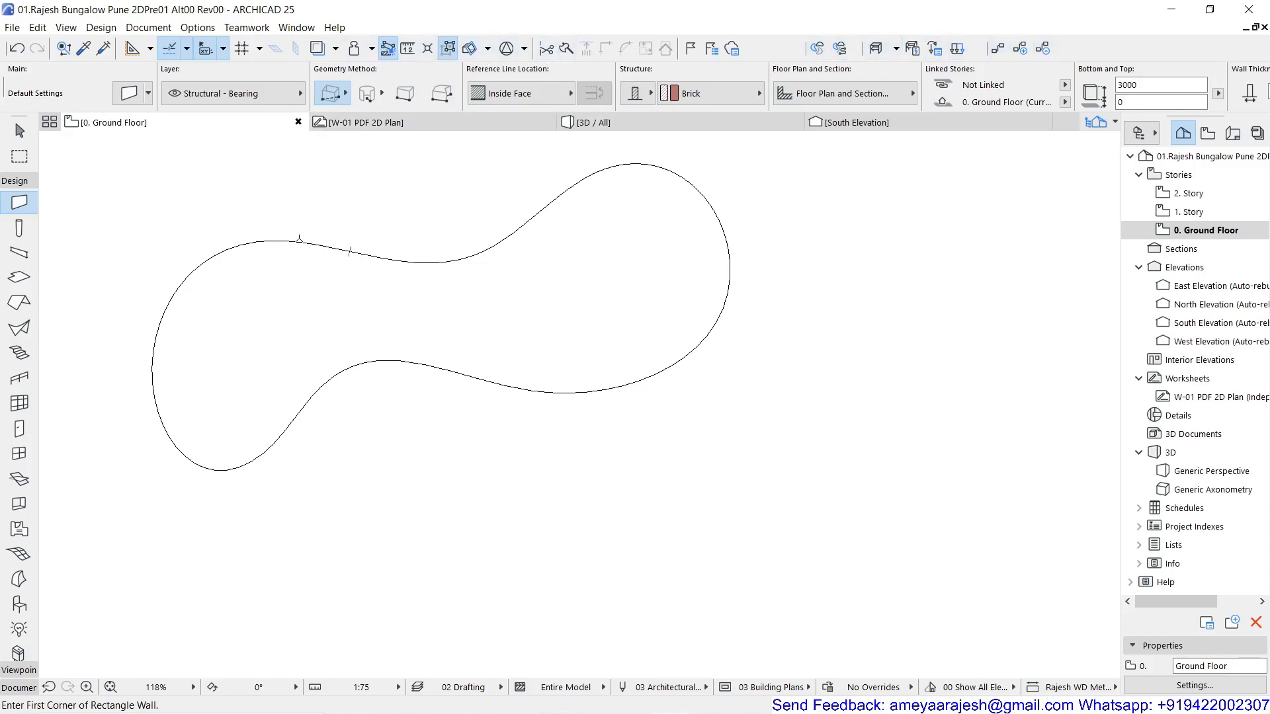
Set the wall reference line to Outside Face and trace the closed freeform curve with the Magic Wand to create a brick wall.
key("space")
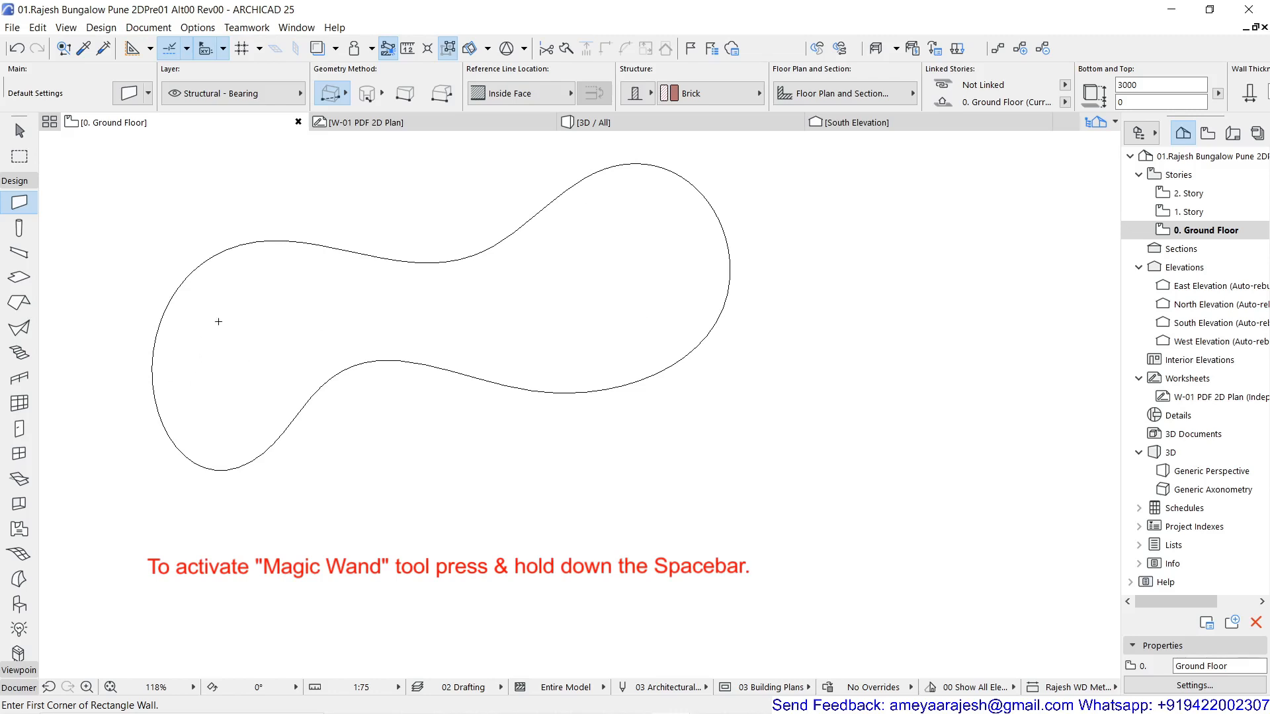
key("space")
key("space")
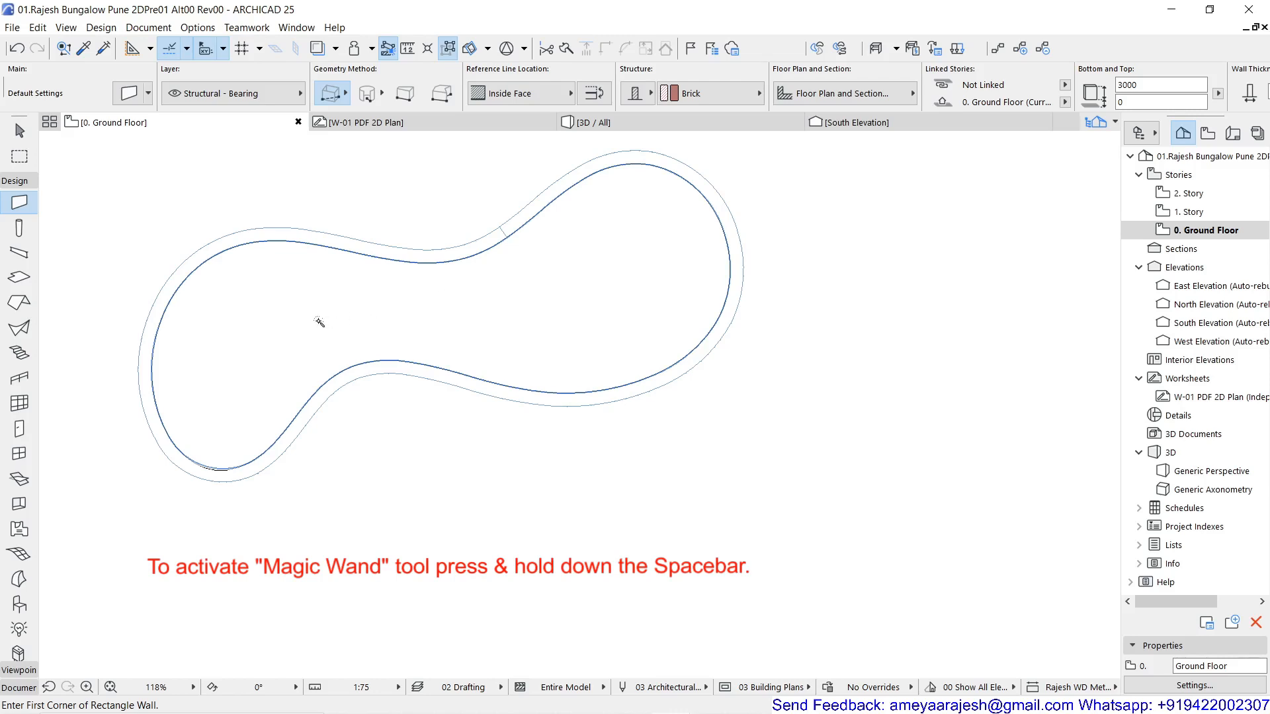
left_click(514, 99)
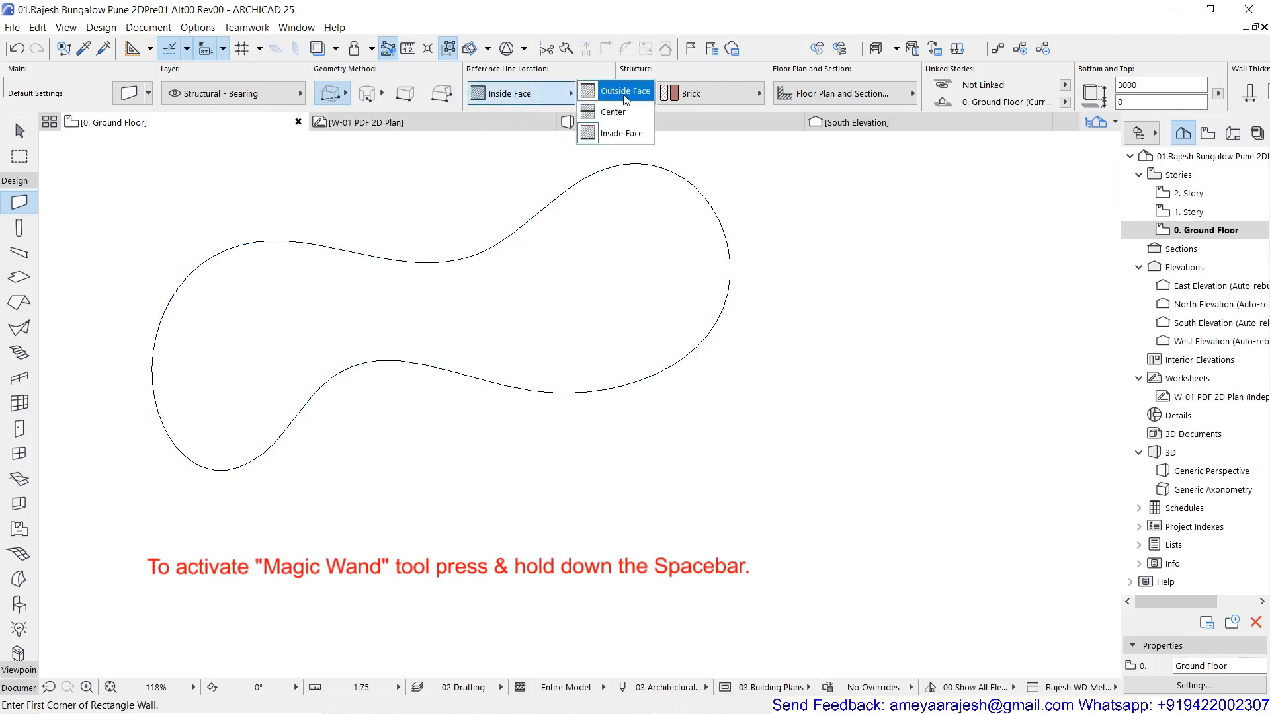
left_click(603, 95)
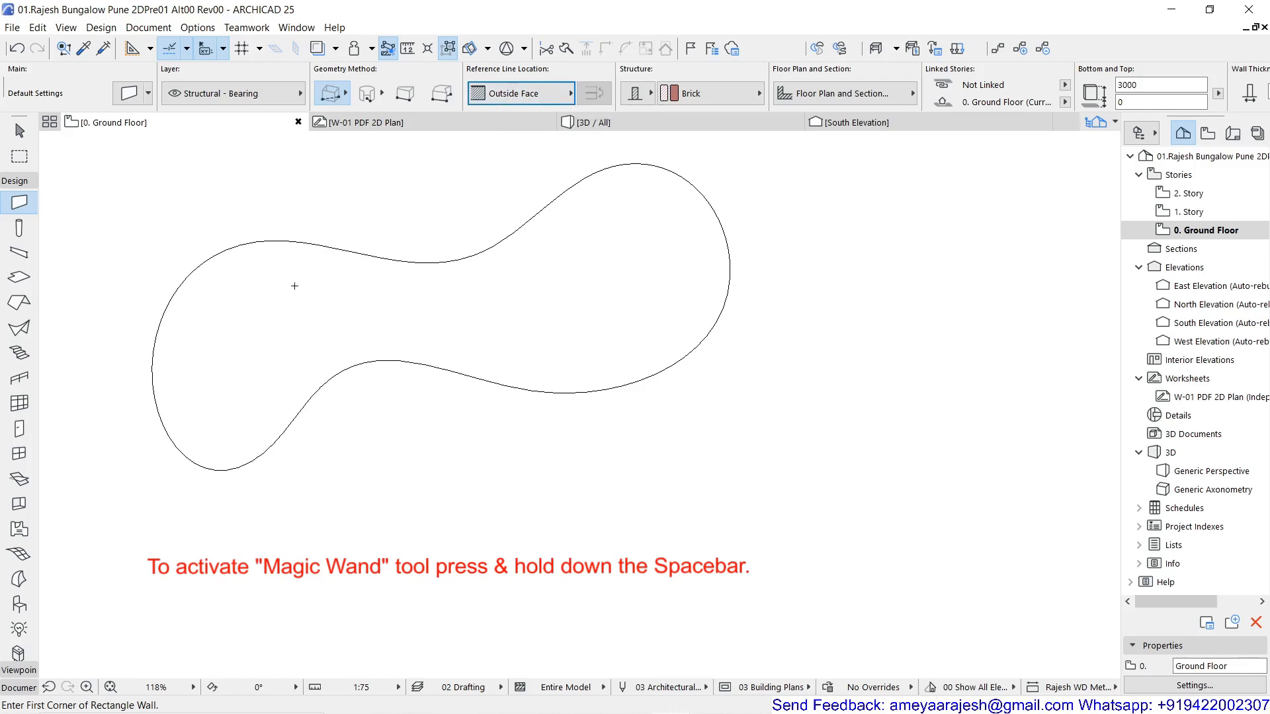
left_click(265, 310)
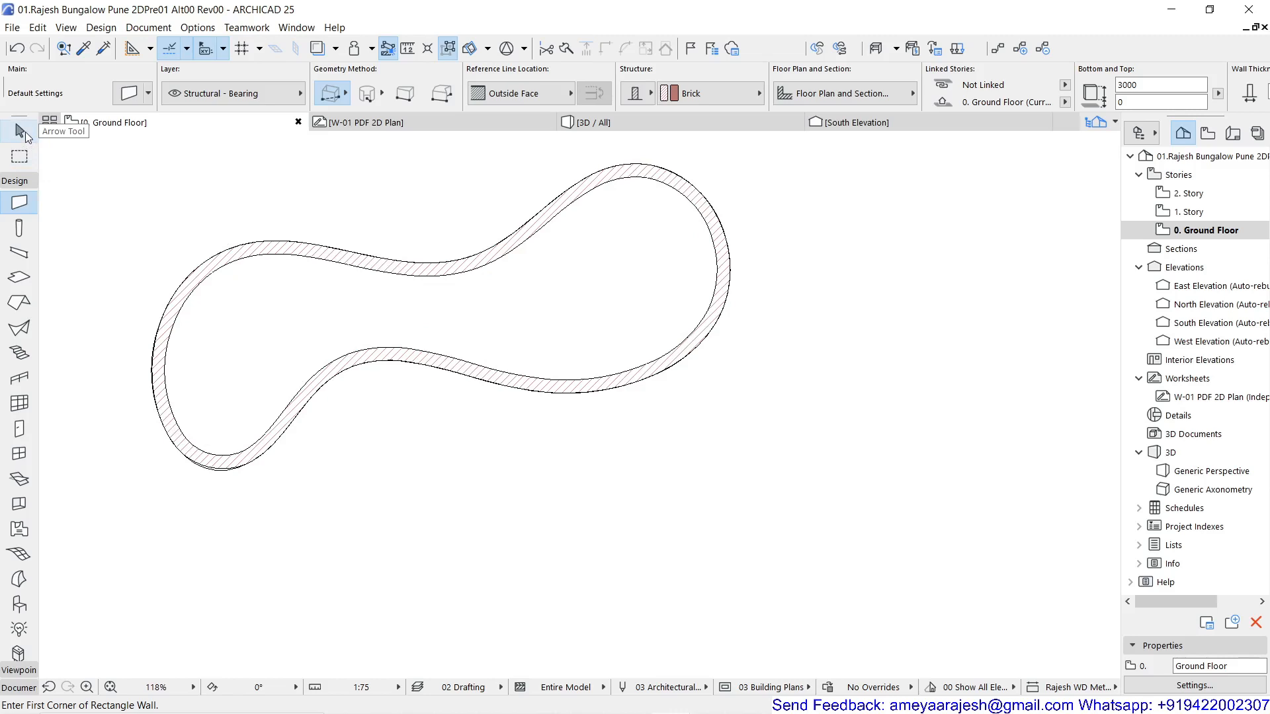
Select the freeform wall and turn off Suspend Groups so that all its segments are selected together.
left_click(25, 132)
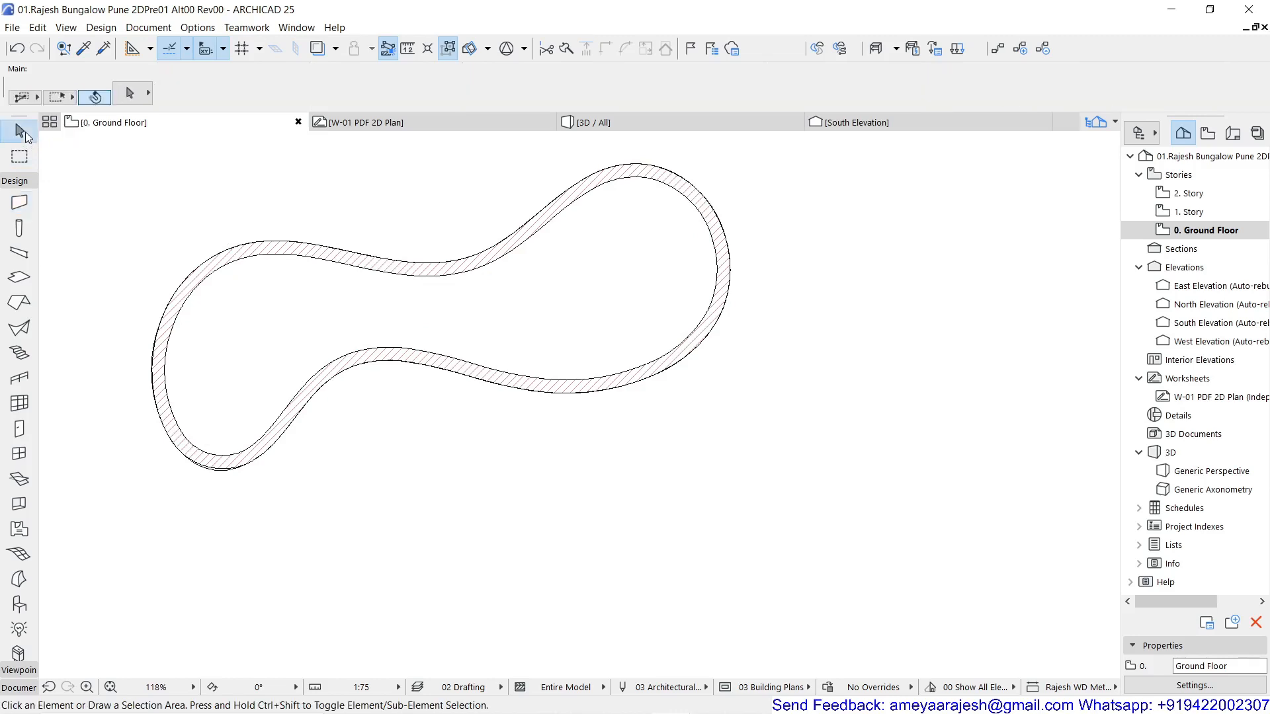
left_click(245, 253)
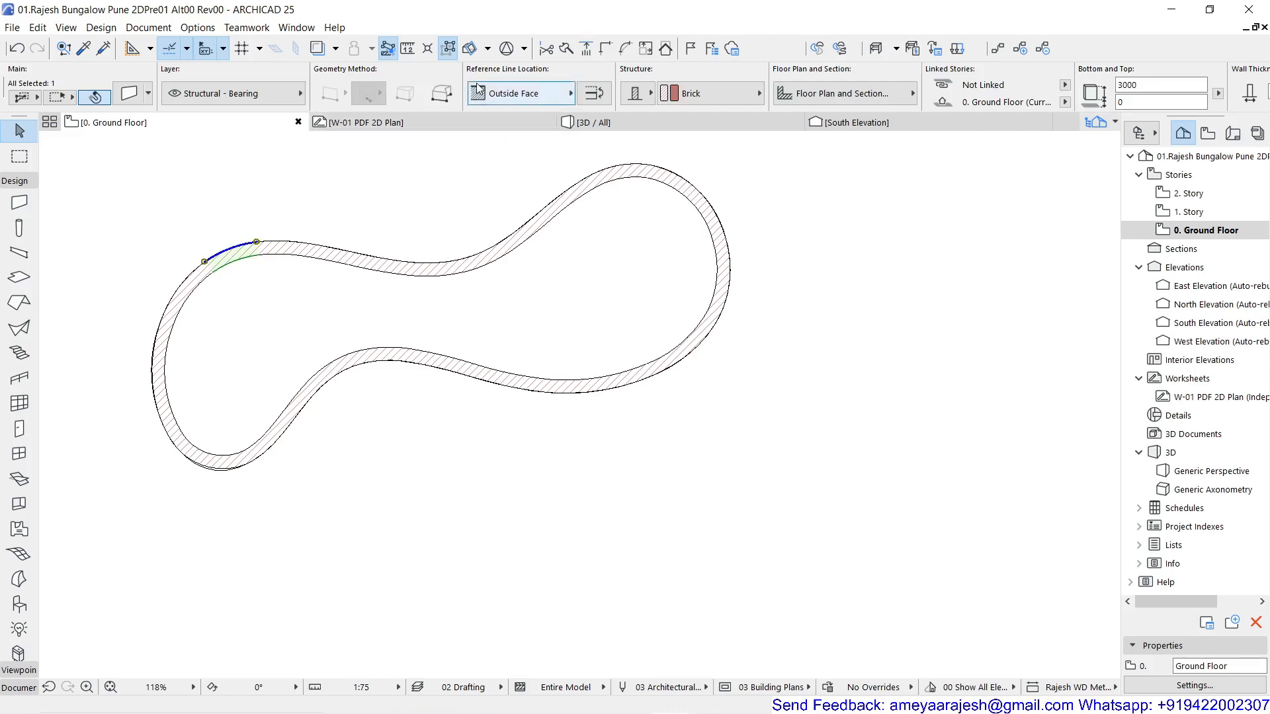
left_click(443, 50)
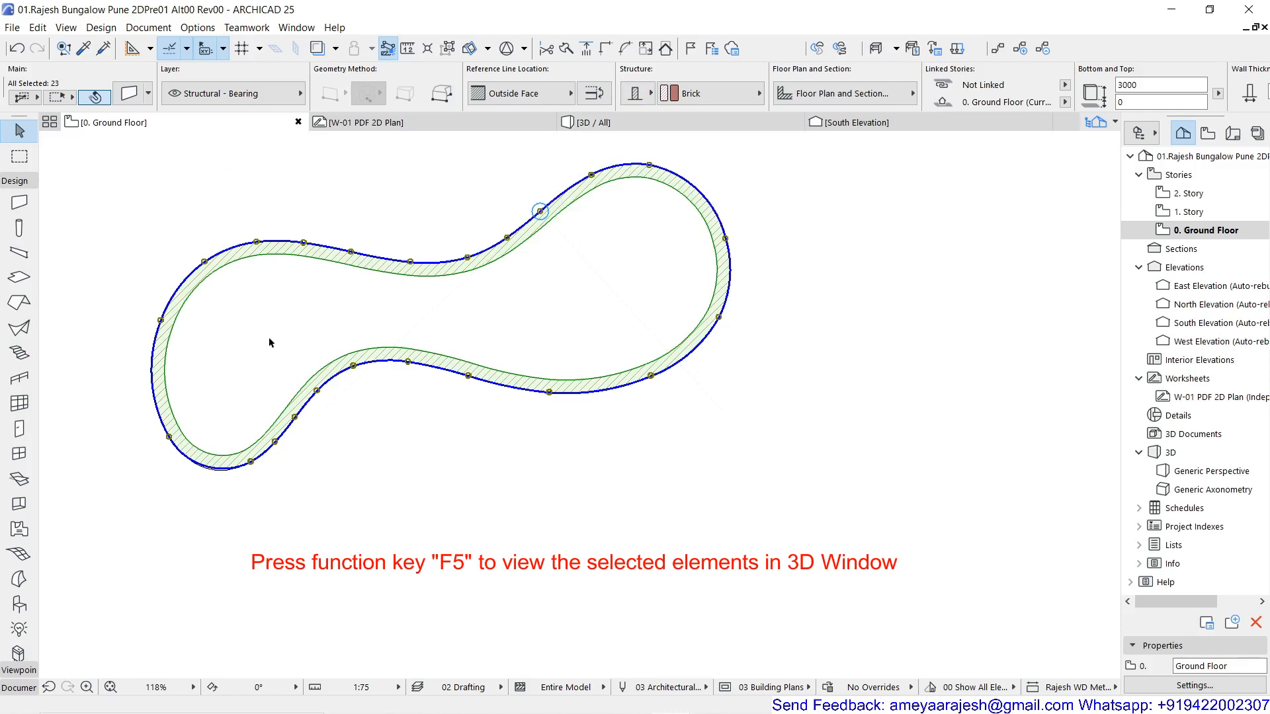
Show the selected freeform wall in the 3D window, fit it in view and examine it from above.
key("F5")
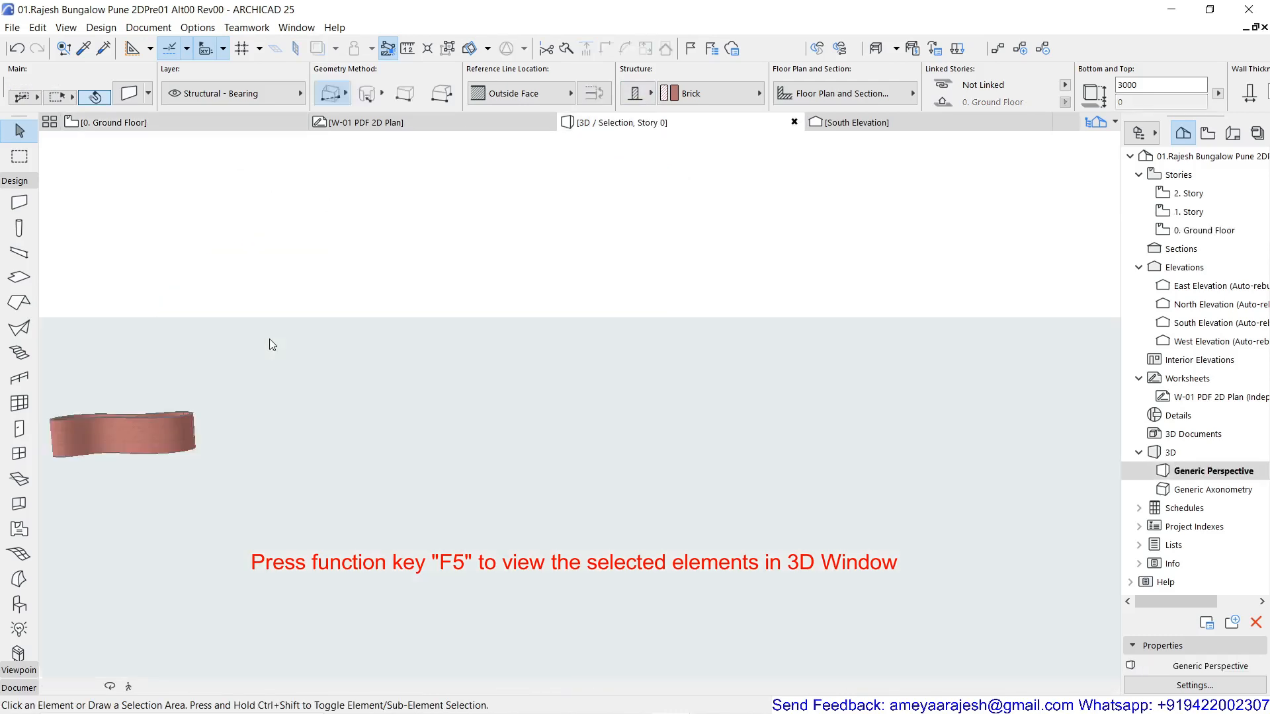
middle_click_drag(195, 562, 553, 589)
left_click(152, 687)
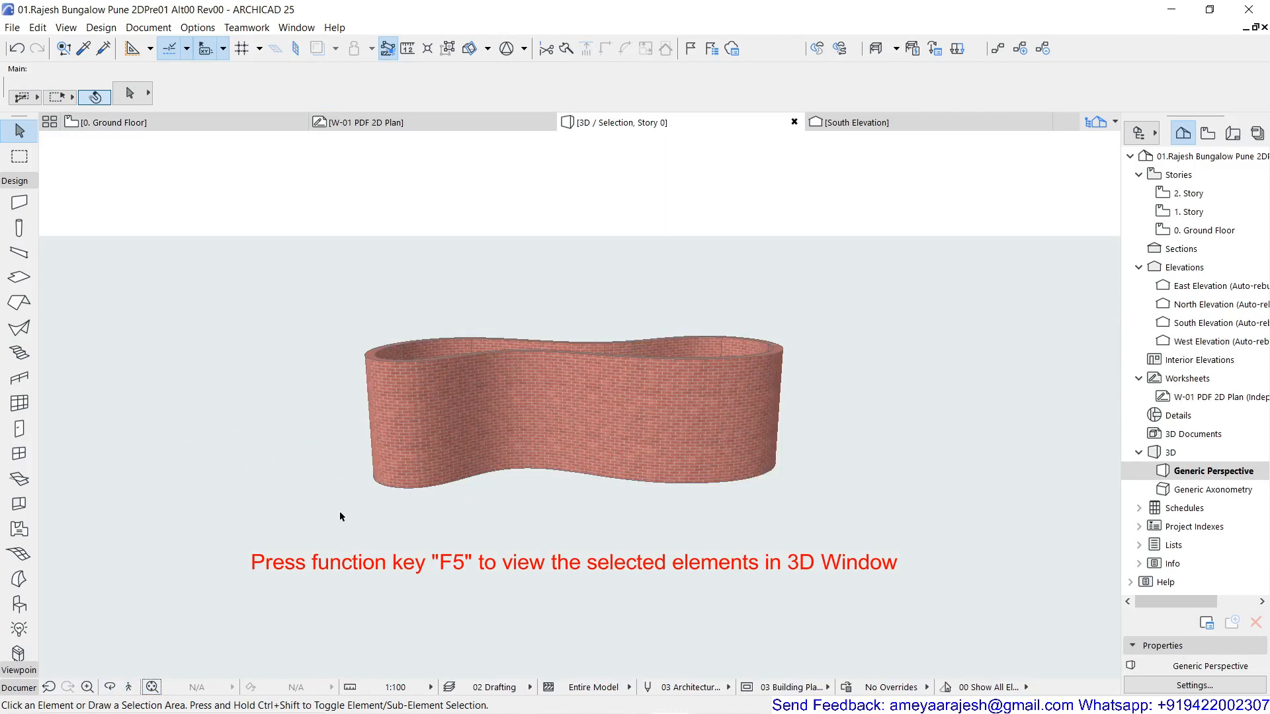
middle_click_drag(335, 504, 215, 543, "shift")
middle_click_drag(517, 520, 263, 474, "shift")
middle_click_drag(406, 493, 641, 595, "shift")
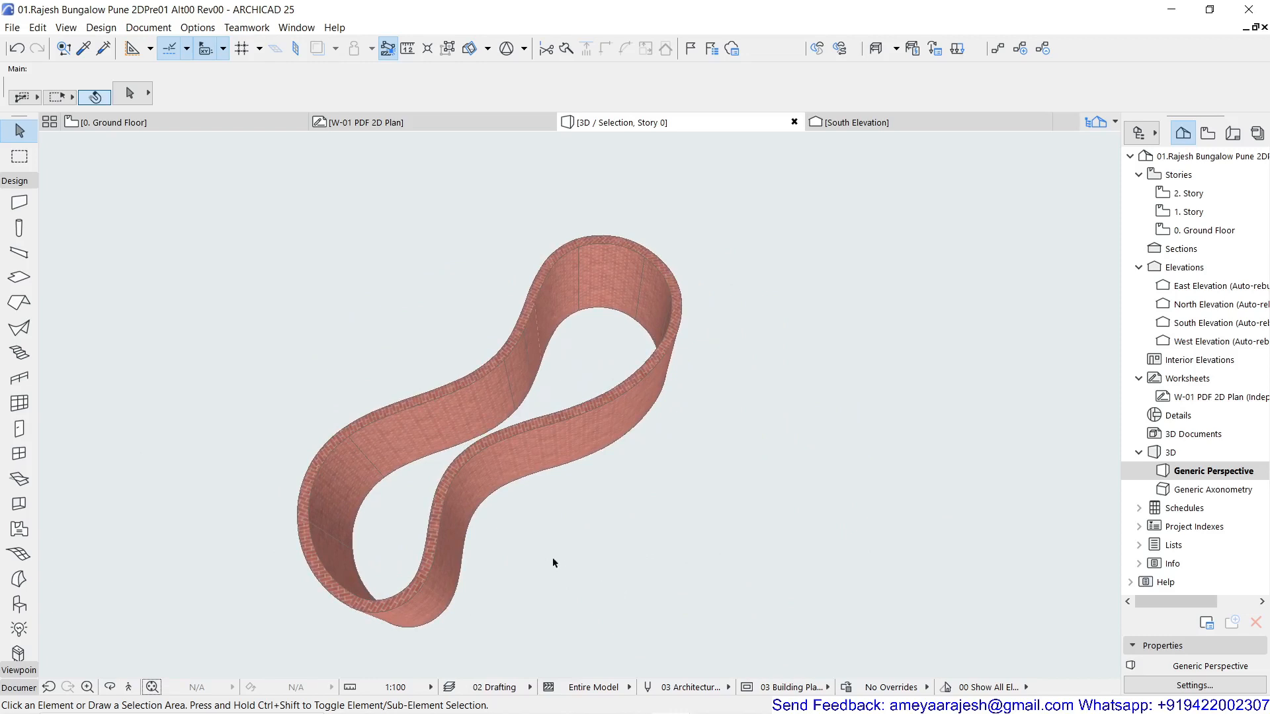
scroll(523, 551, "up", 2)
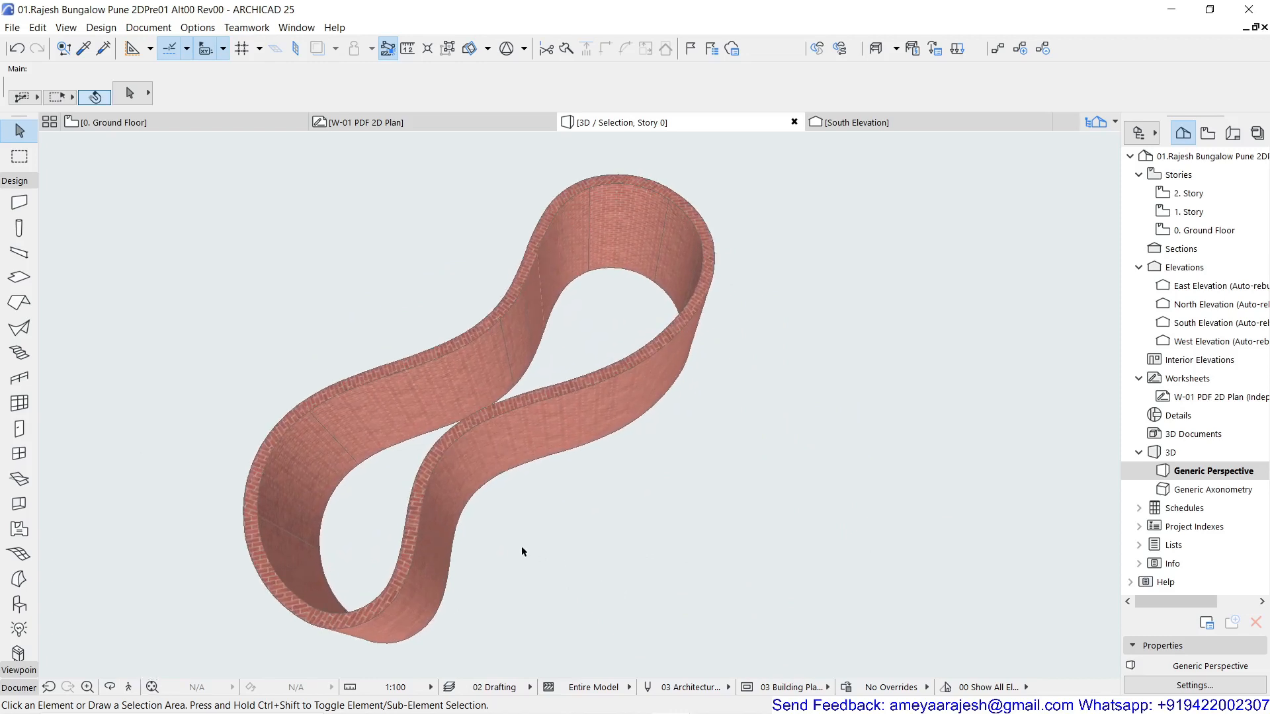
Back on the Ground Floor plan, trace the first circle of the lower row with a Best Match Magic Wand wall.
key("F2")
left_click(433, 515)
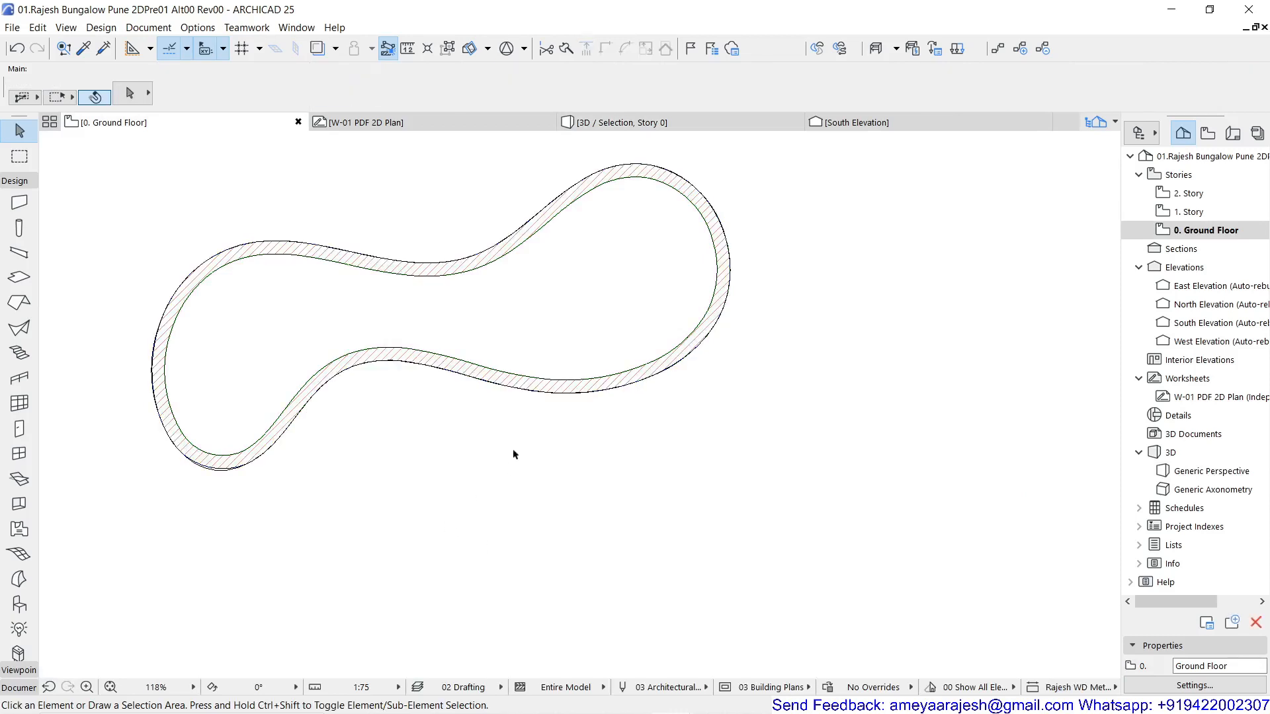
middle_click_drag(589, 270, 580, 600)
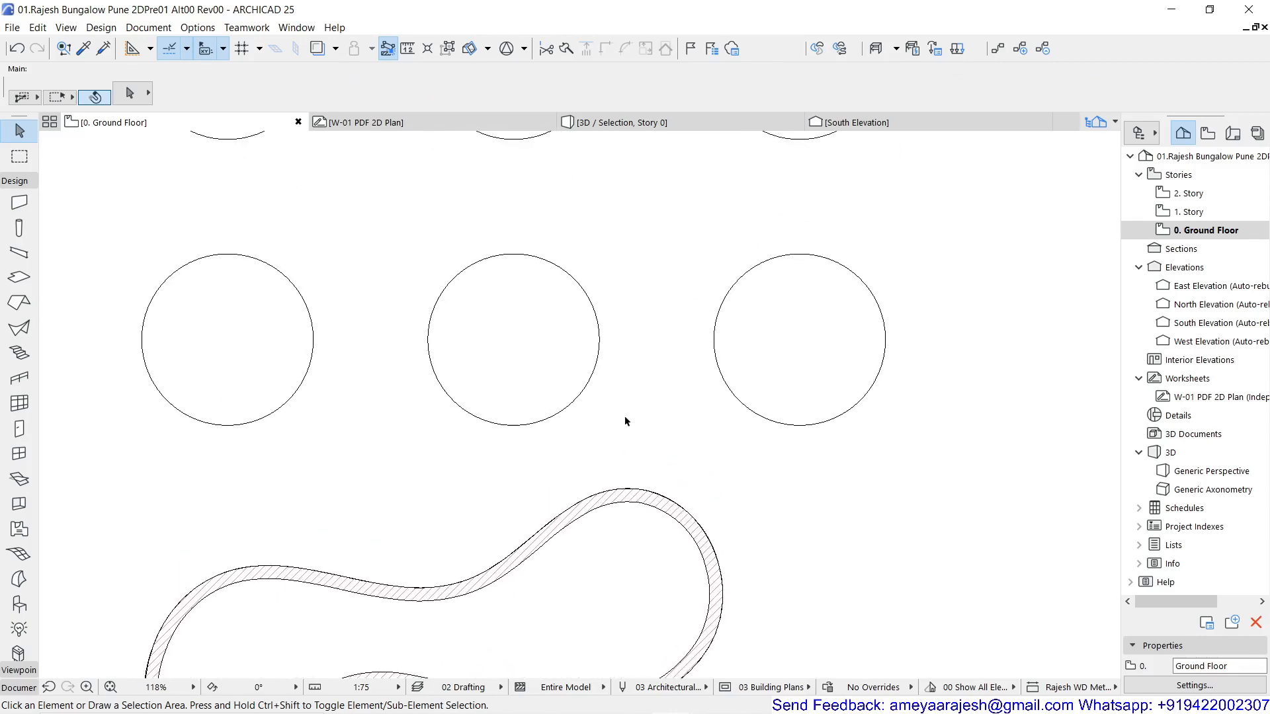
middle_click_drag(624, 389, 631, 588)
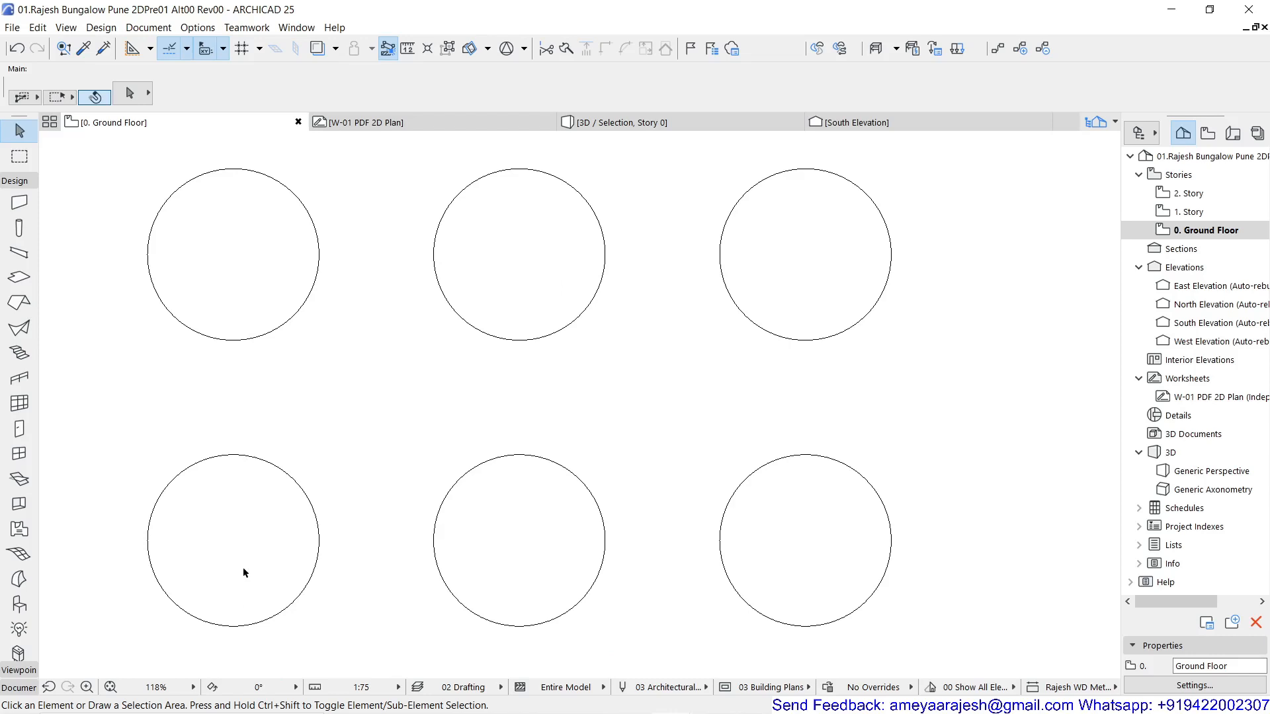
left_click(18, 203)
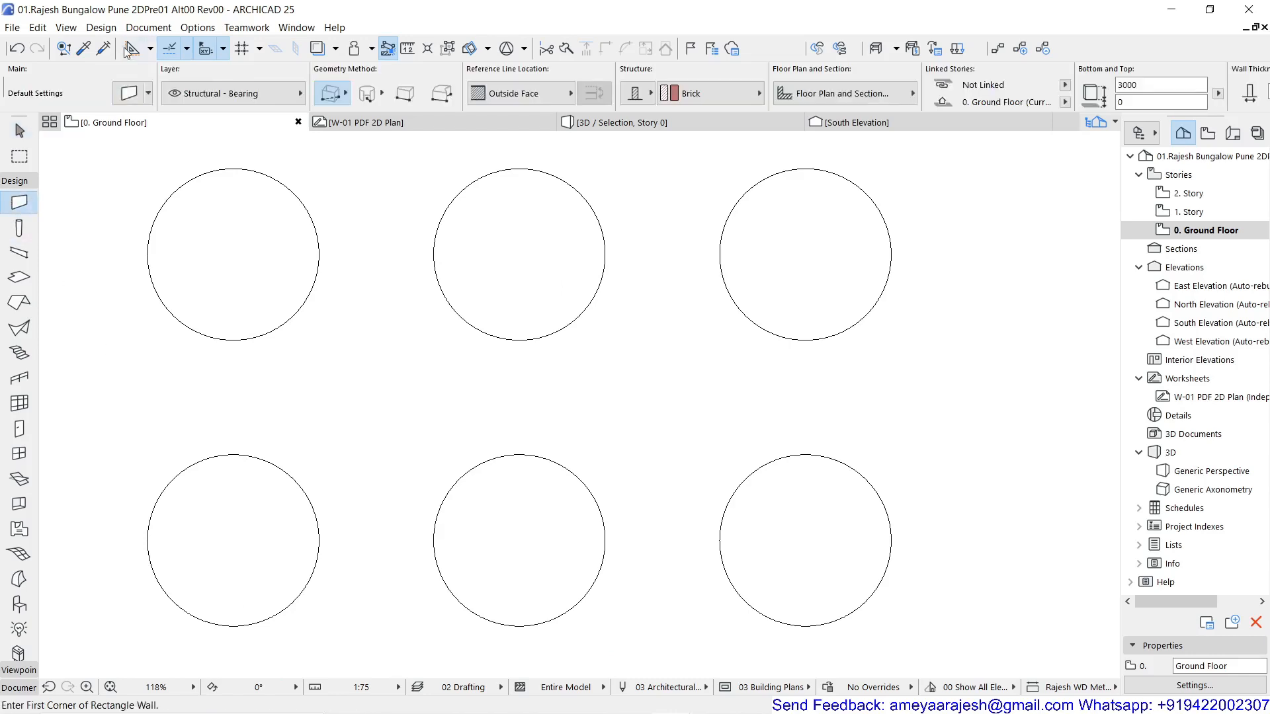
left_click(101, 28)
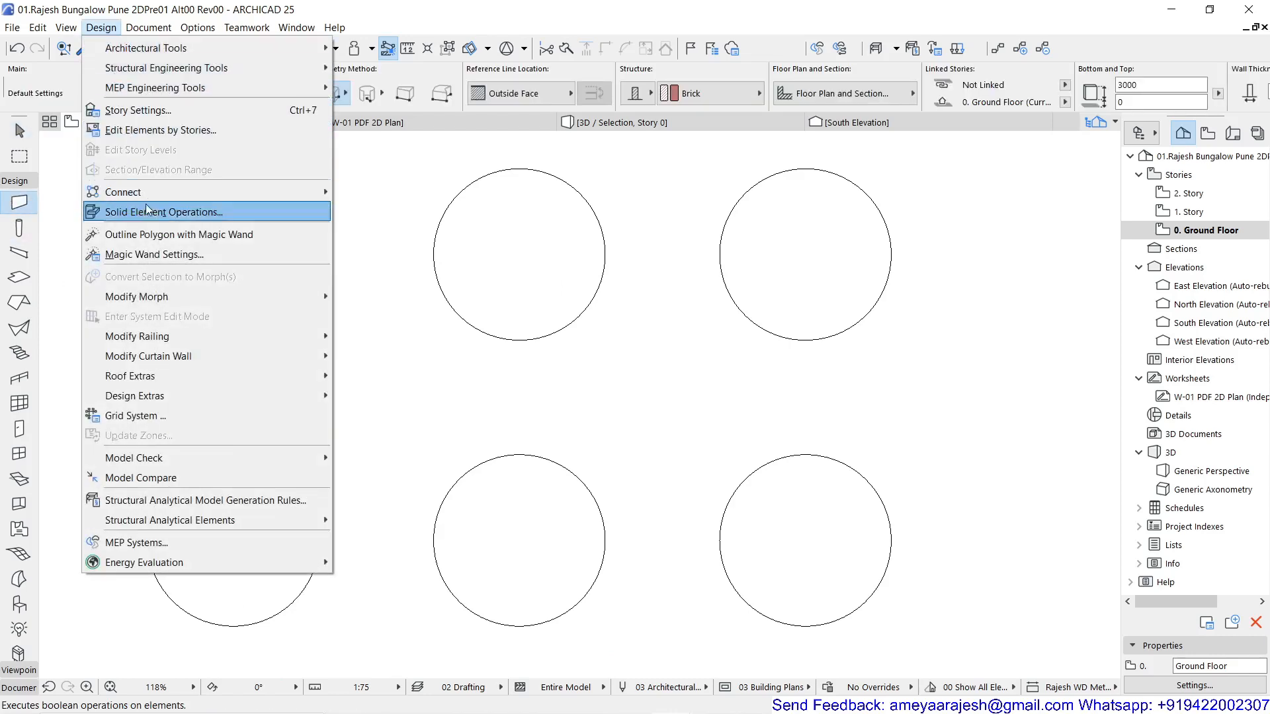
left_click(161, 254)
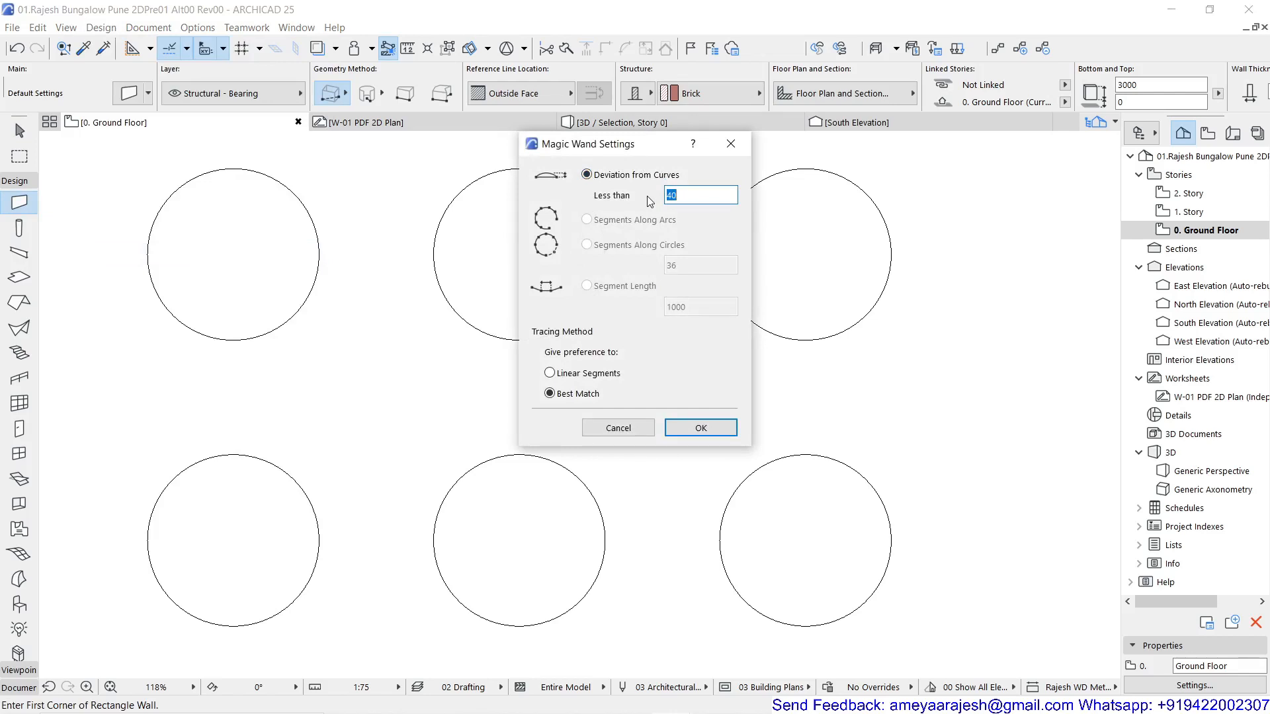
left_click(700, 428)
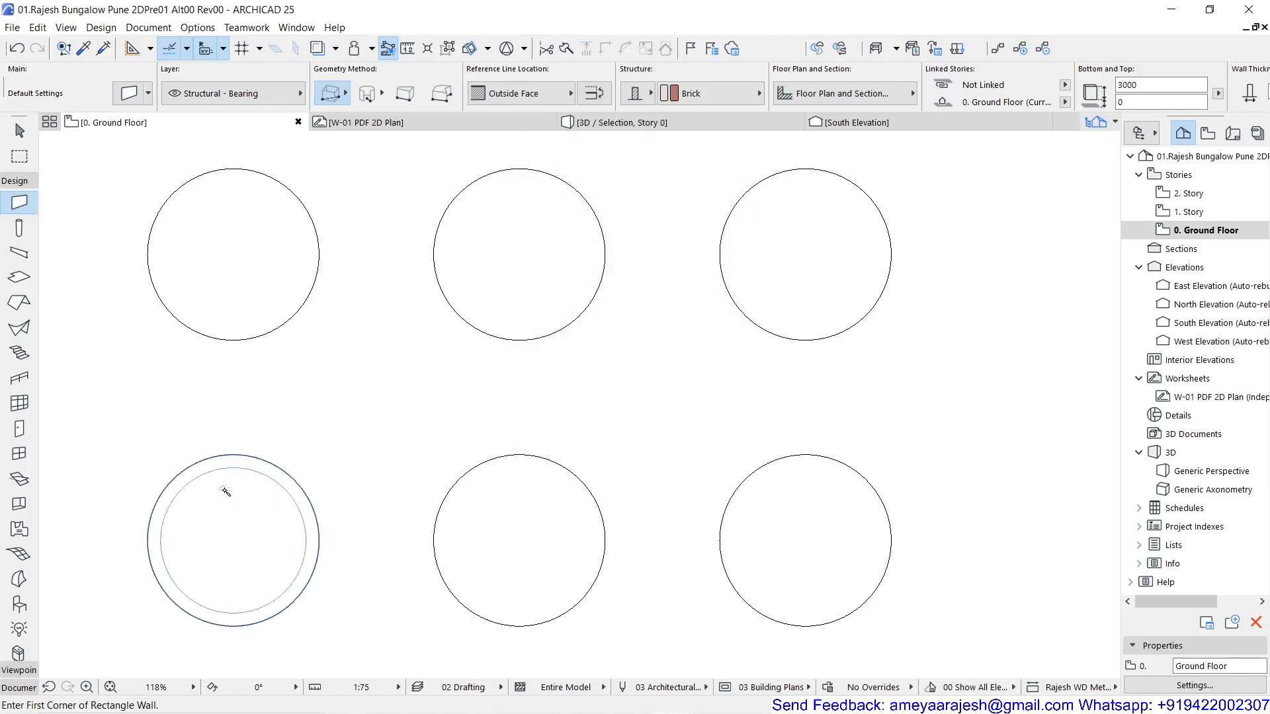
left_click(225, 491)
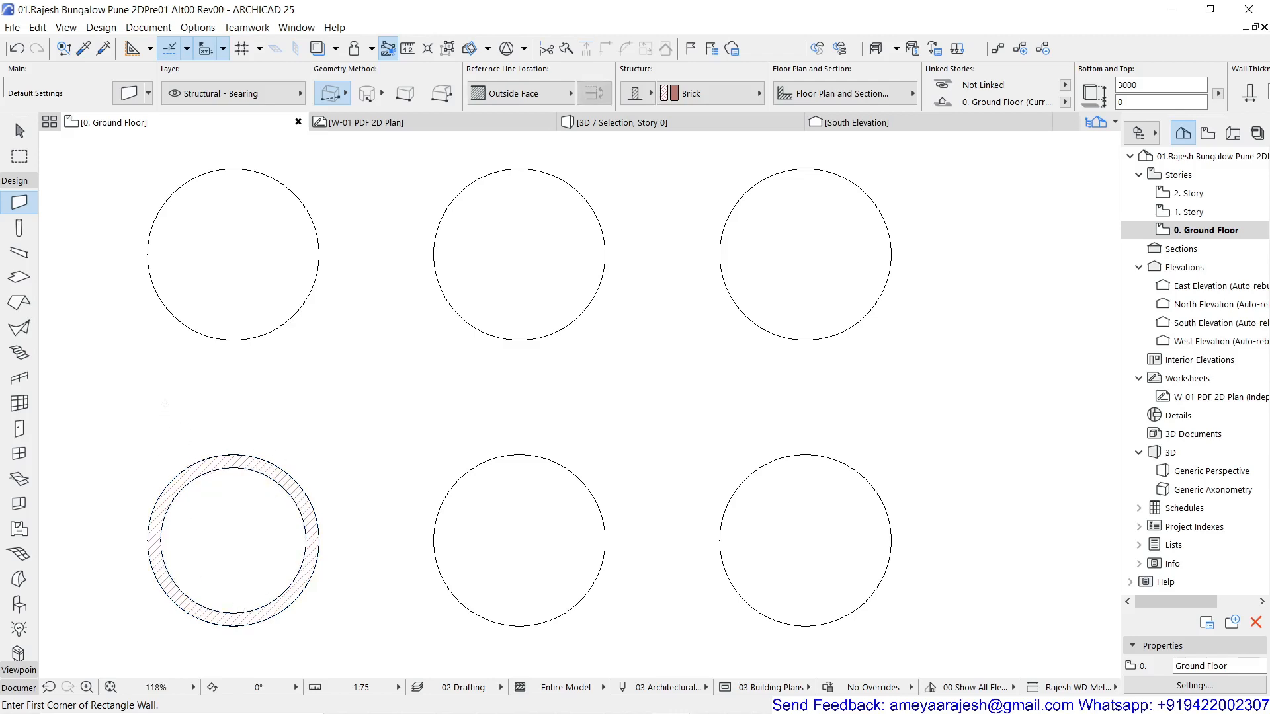
Place a single-floor marquee around all six circles and view the enclosed area in the 3D window.
left_click(18, 158)
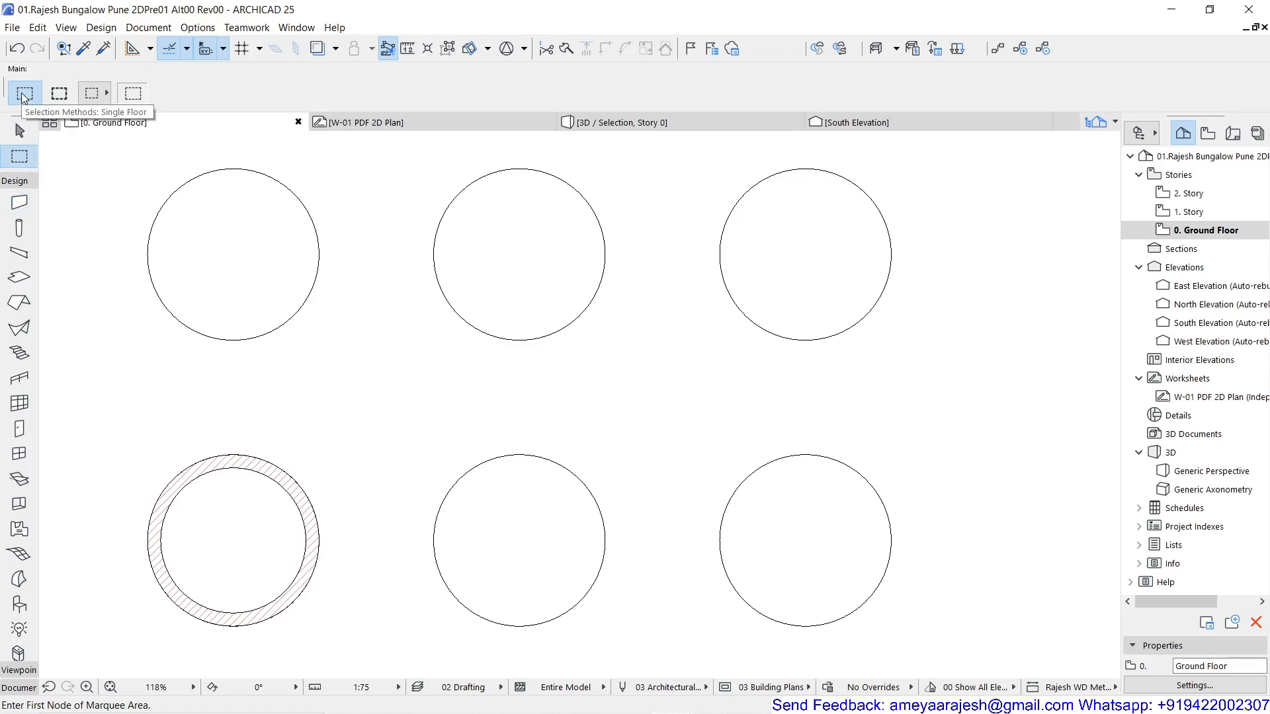
left_click(97, 150)
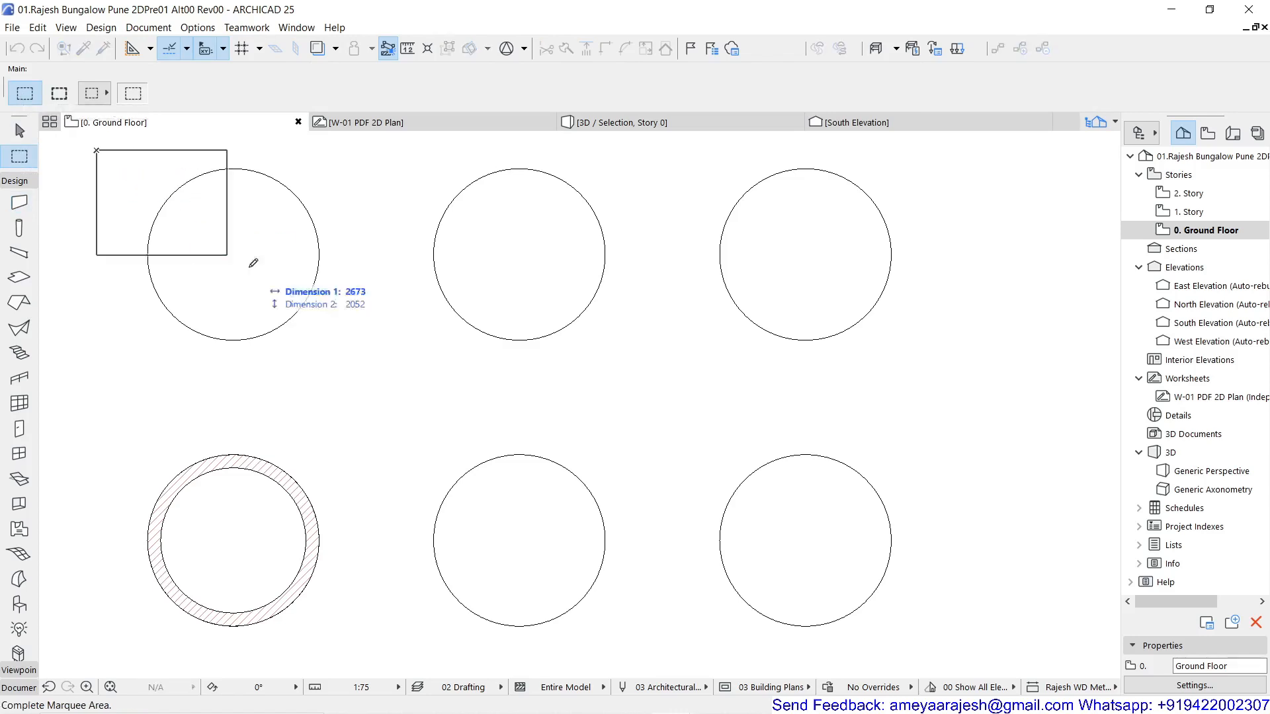
left_click(965, 654)
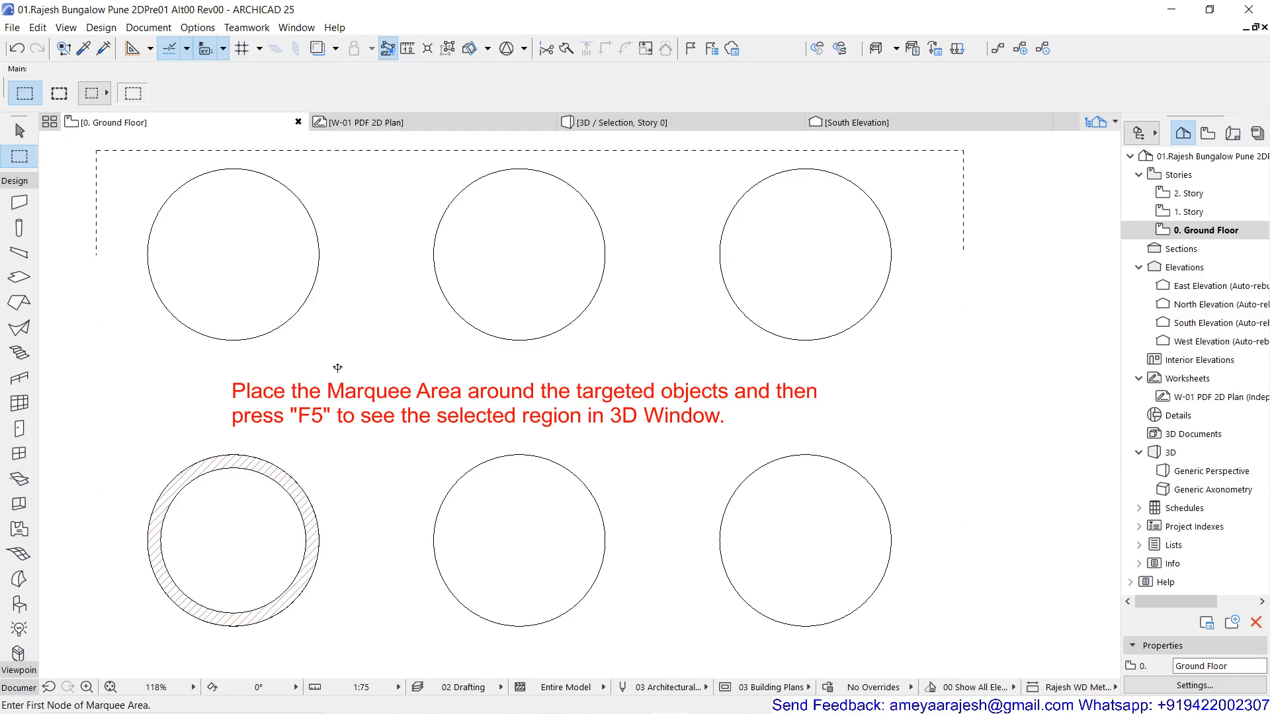
key("F5")
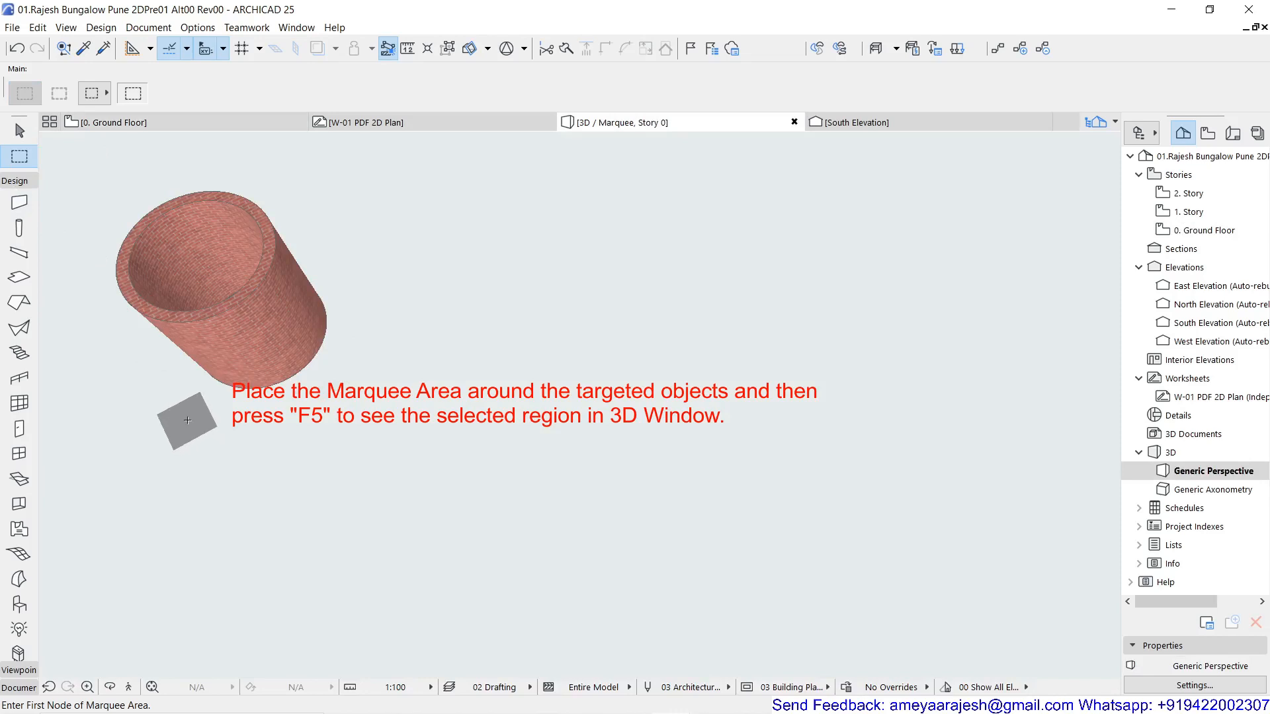
middle_click_drag(187, 420, 787, 441, "shift")
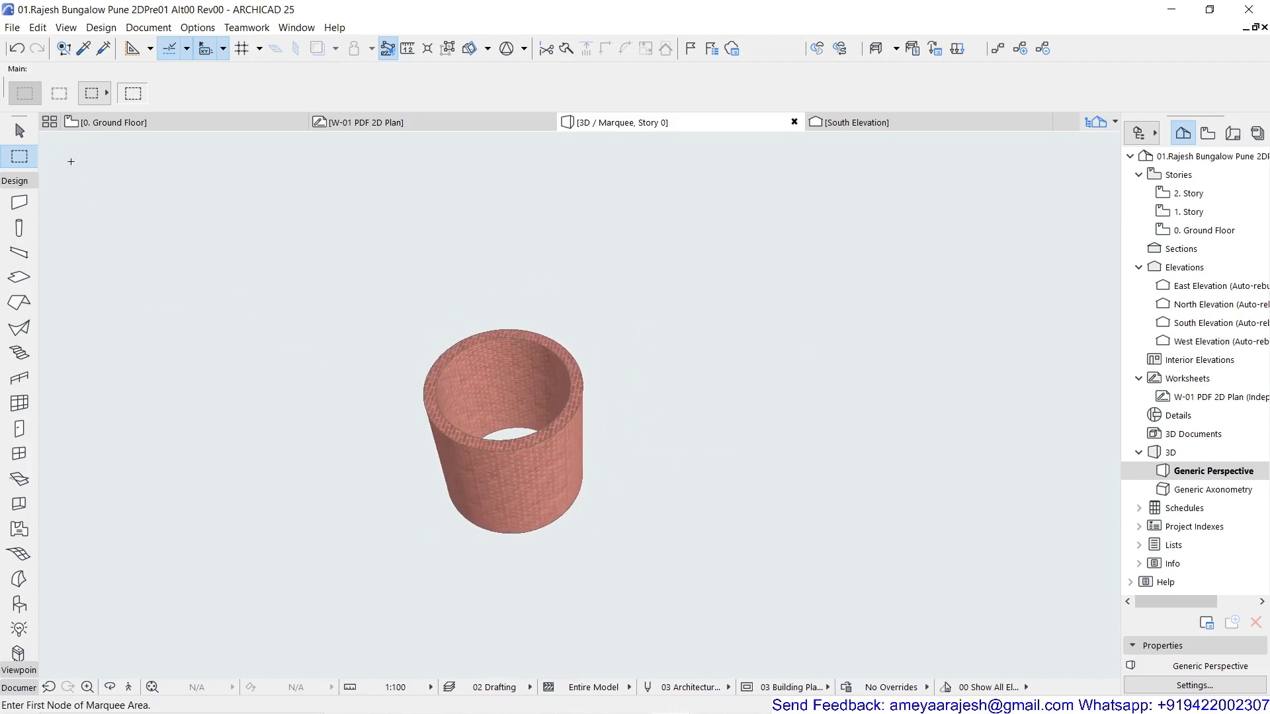
Select the circular wall in 3D to inspect its segments and return to the Ground Floor plan.
left_click(24, 137)
left_click(567, 476)
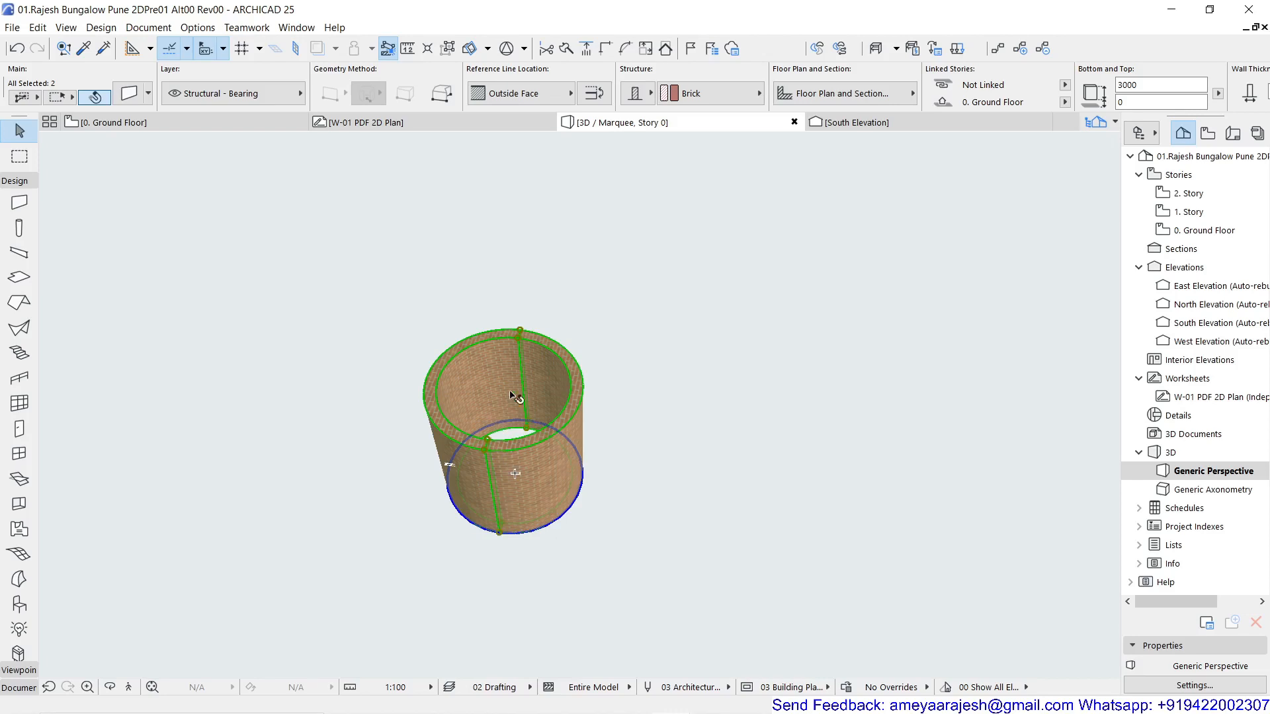
left_click(157, 123)
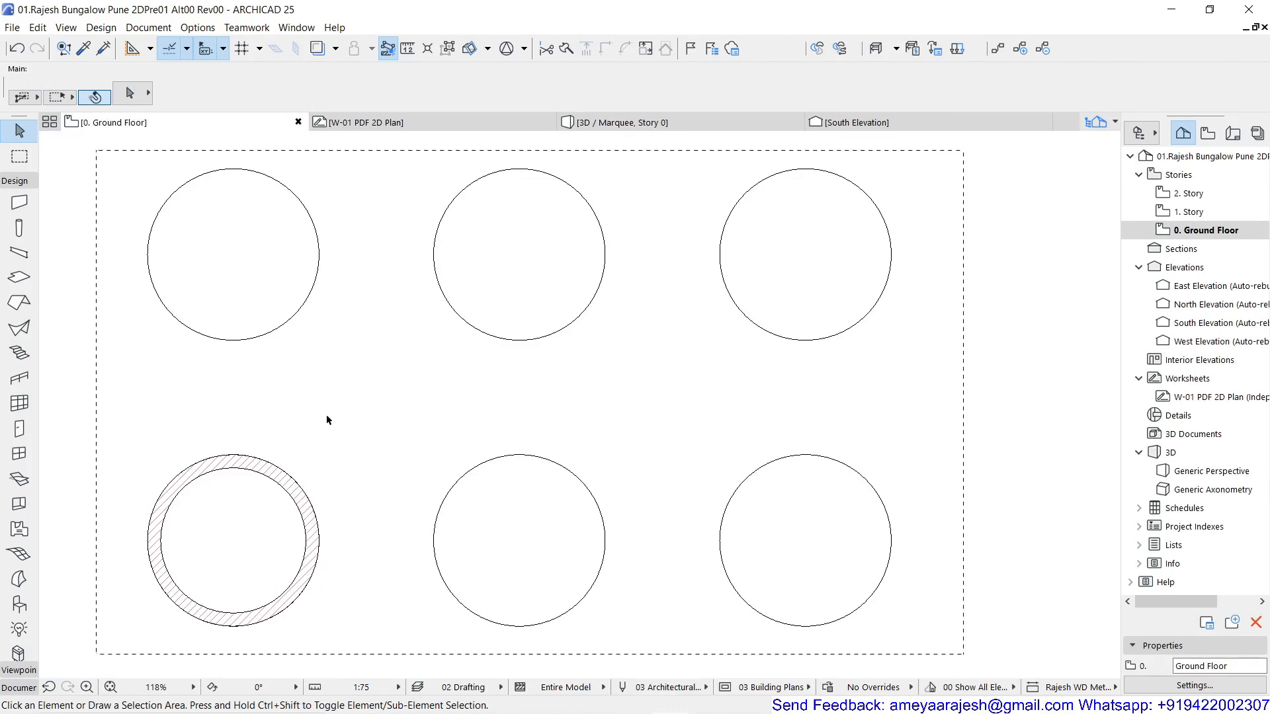
Set the Magic Wand to prefer Linear Segments, using Segments Along Circles with a value of 6.
left_click(108, 31)
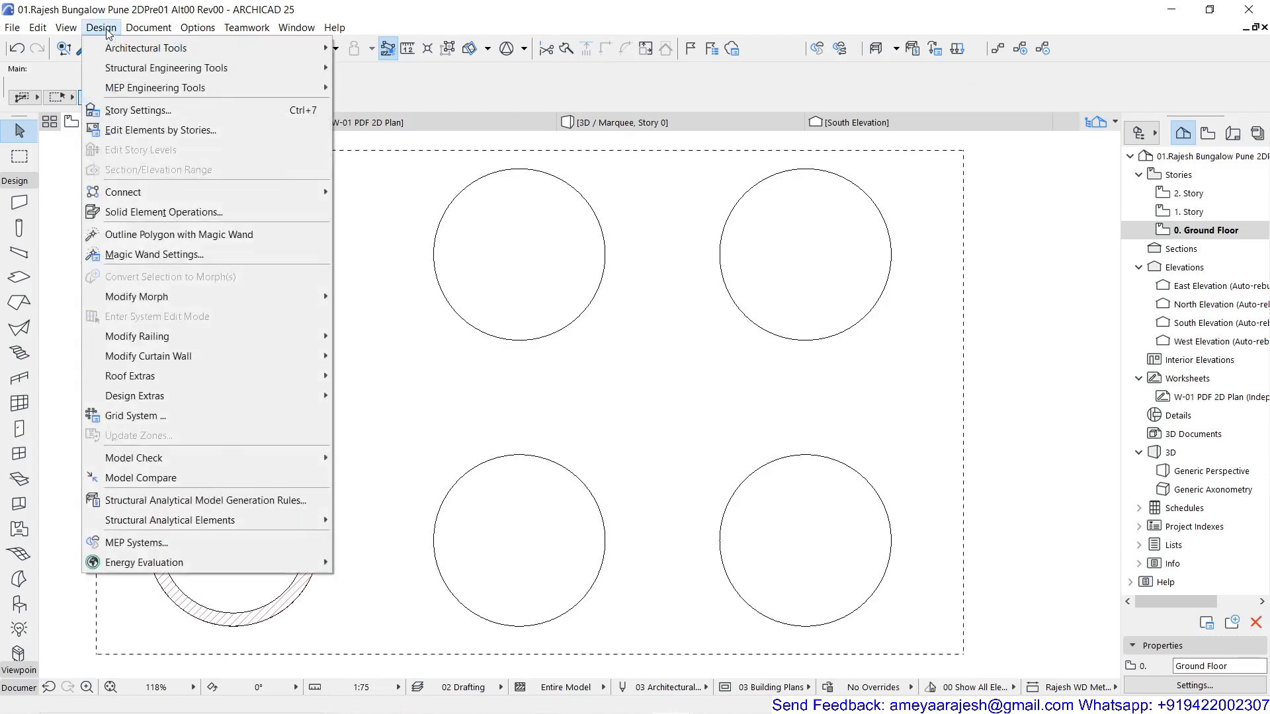
left_click(169, 255)
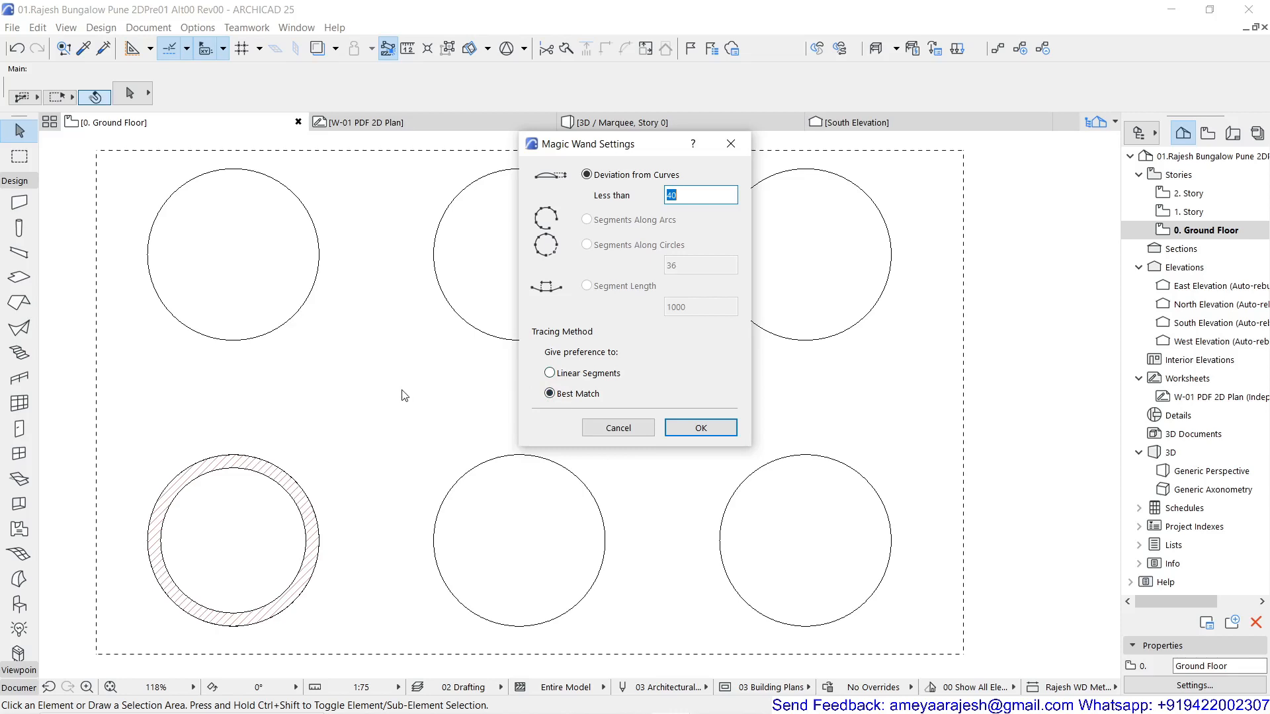
left_click(573, 379)
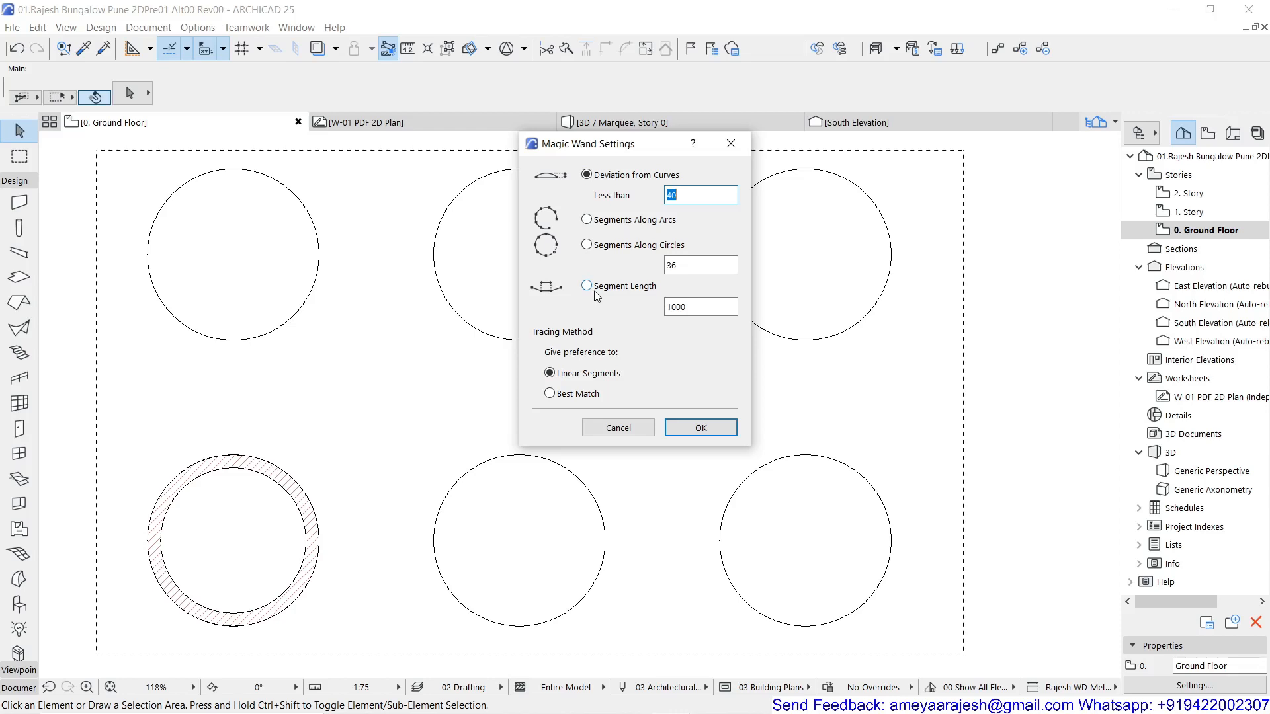
left_click(602, 247)
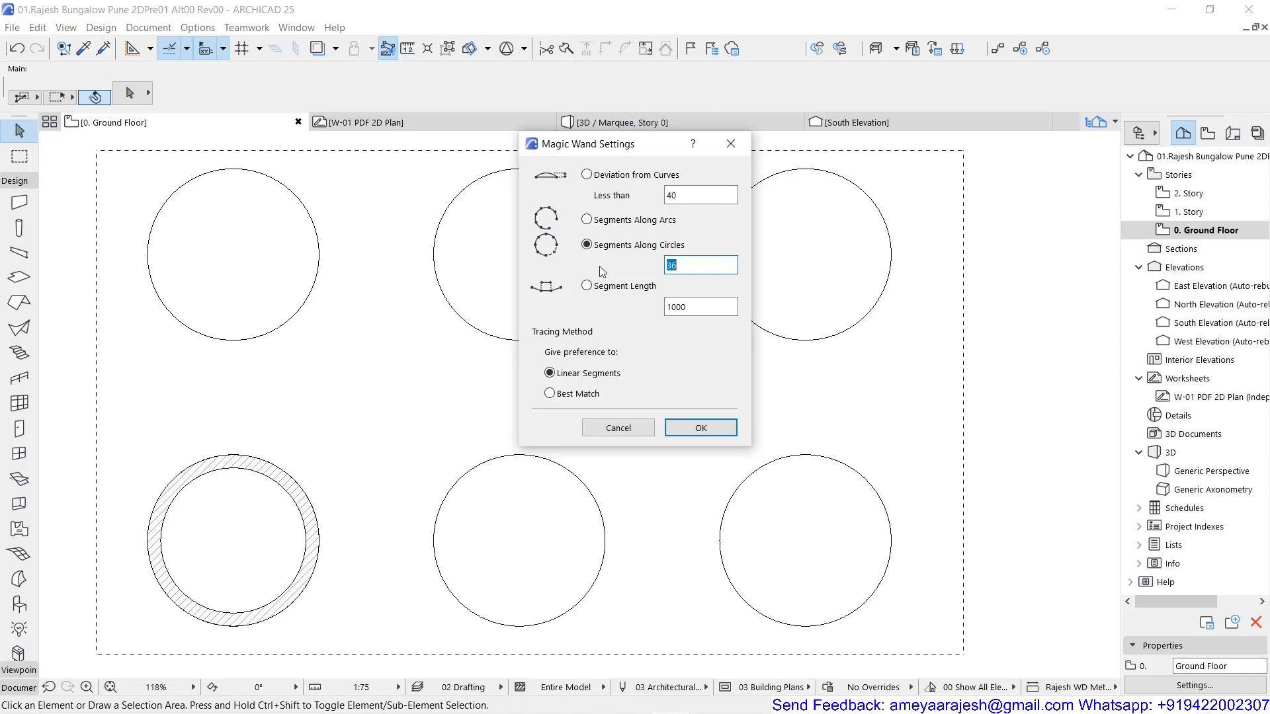
type("6")
left_click(699, 429)
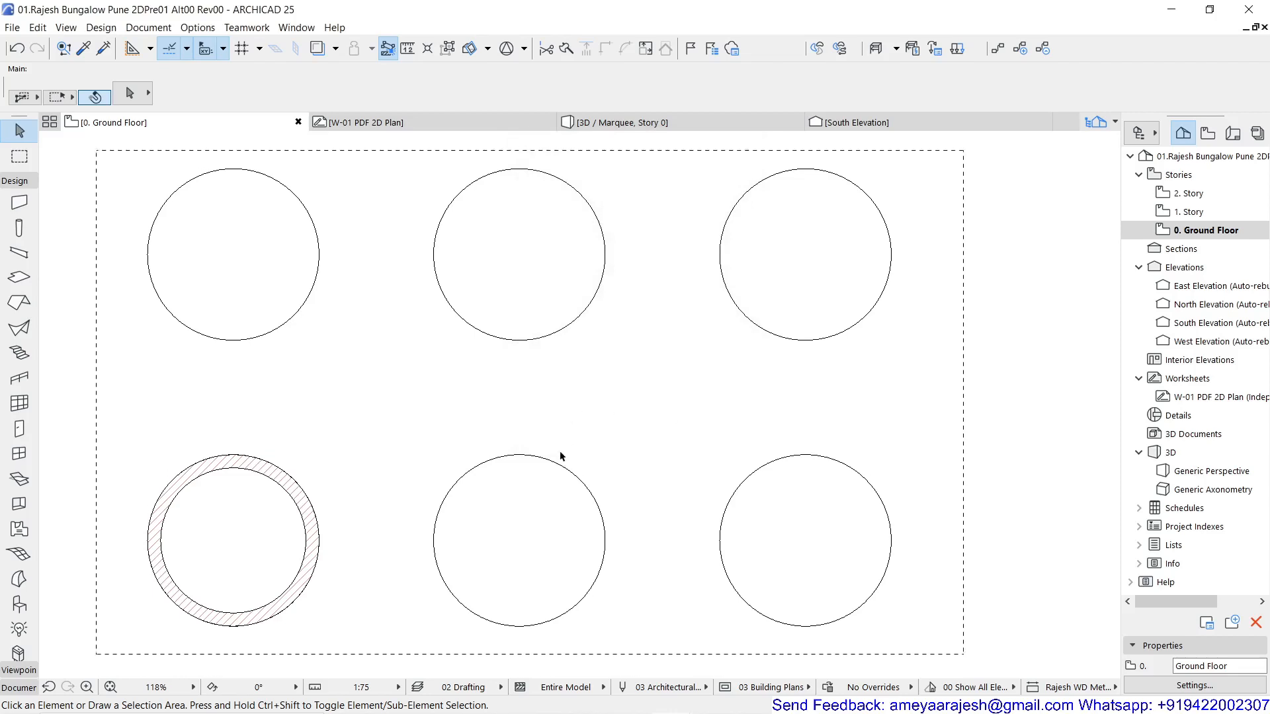
Trace the middle circle of the lower row with a Magic Wand wall using the six-segment setting.
left_click(9, 204)
key("space")
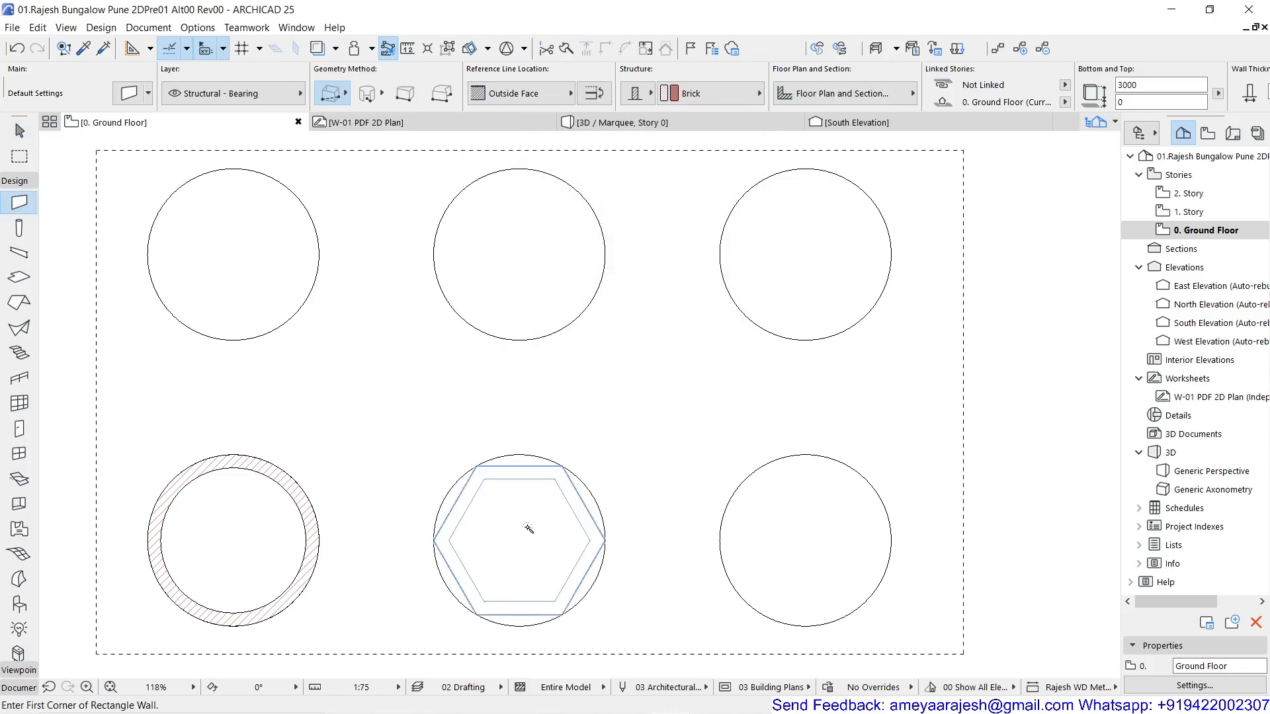
left_click(528, 529)
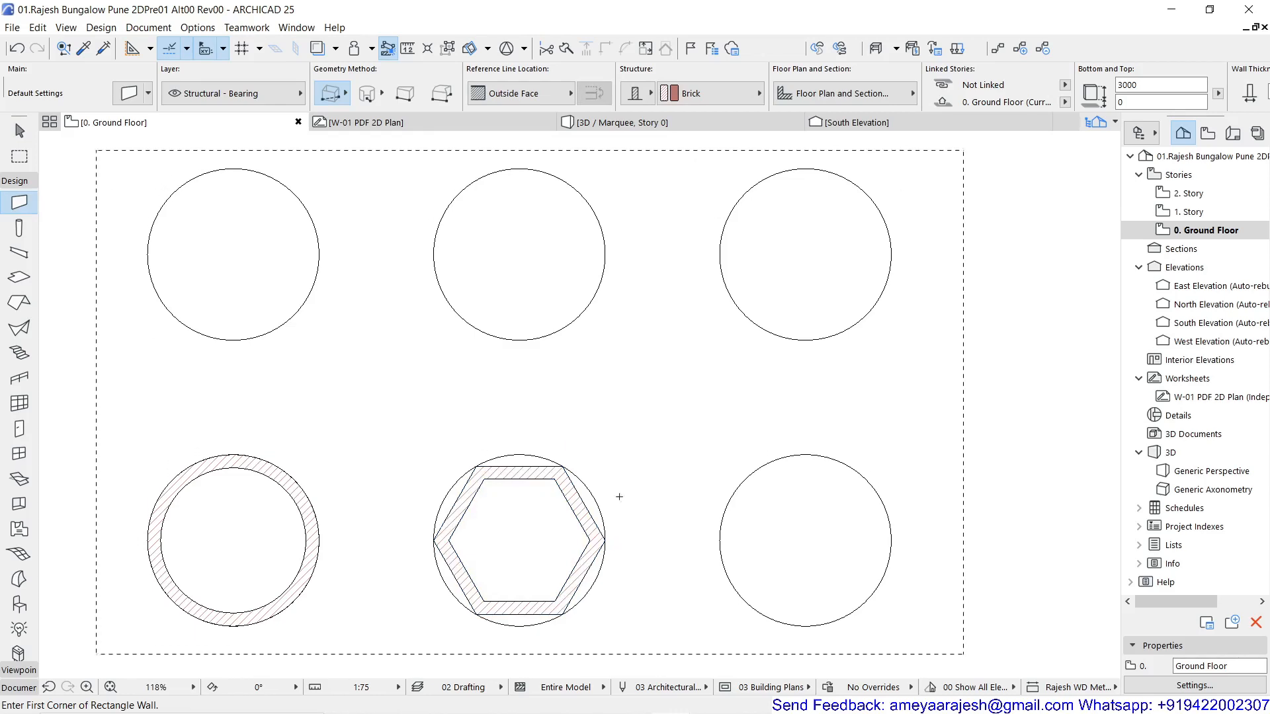
View the circular and hexagonal walls in 3D to compare their shapes, and return to the Ground Floor plan.
key("ctrl+a")
key("F3")
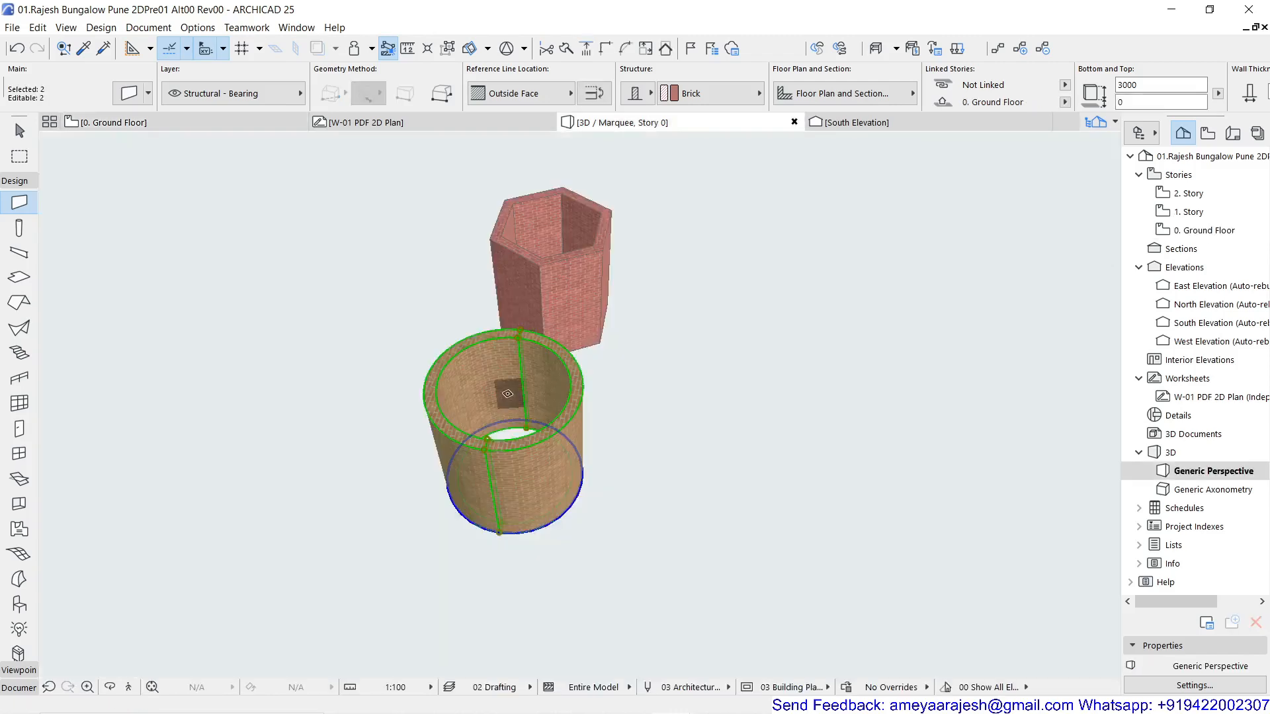
key("Escape")
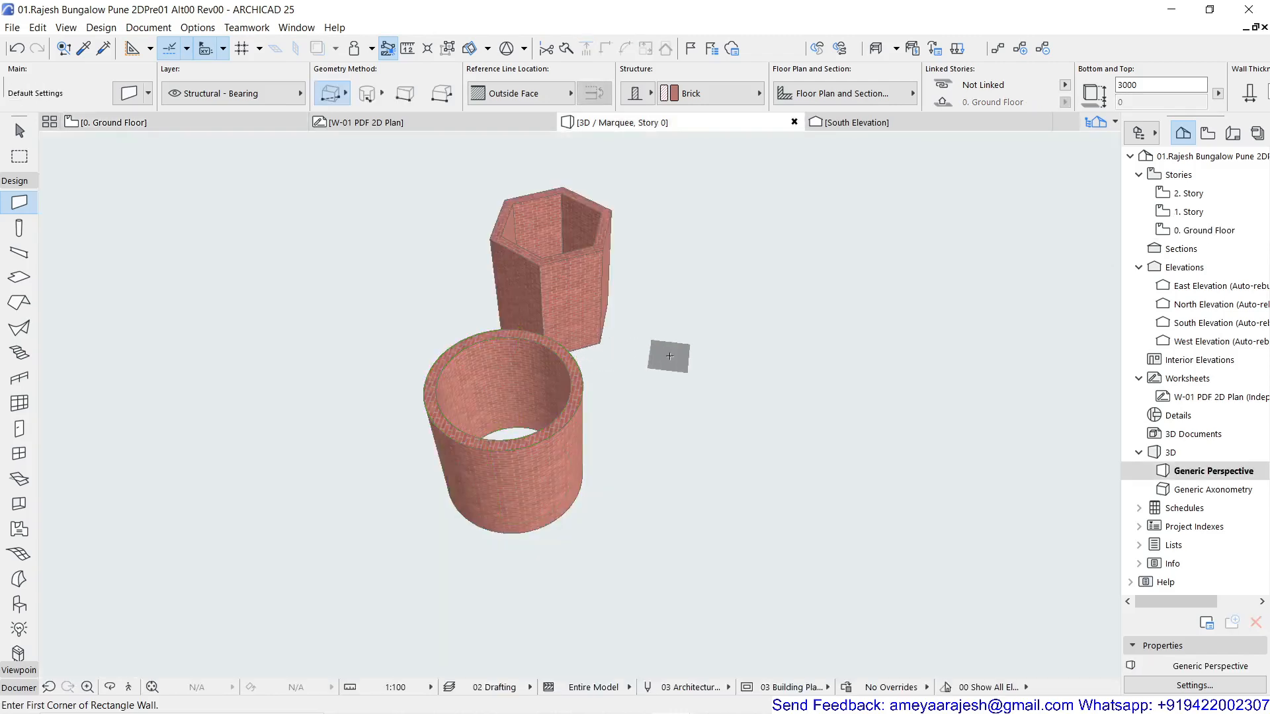
middle_click_drag(659, 352, 413, 385, "shift")
middle_click_drag(745, 406, 589, 519)
scroll(537, 499, "up", 2)
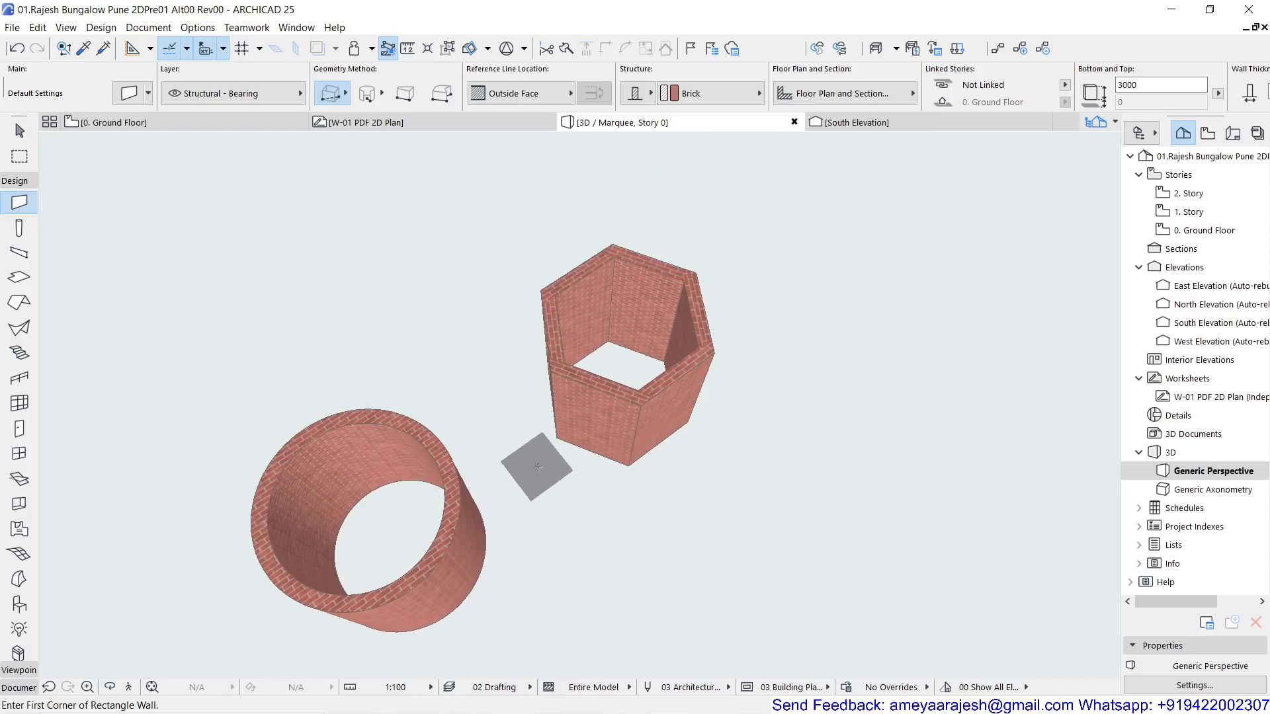
left_click(168, 126)
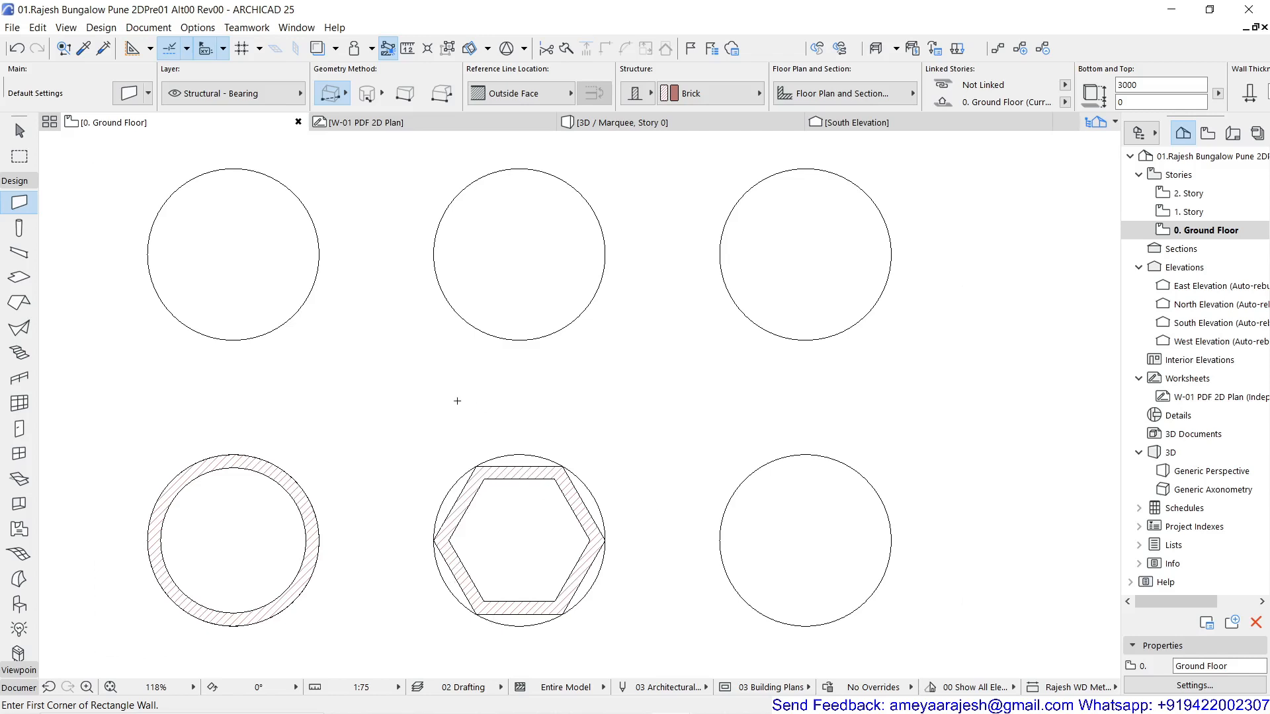
Stretch the third circle of each row into a three-quarter arc, leaving its upper-right quarter open.
left_click(19, 130)
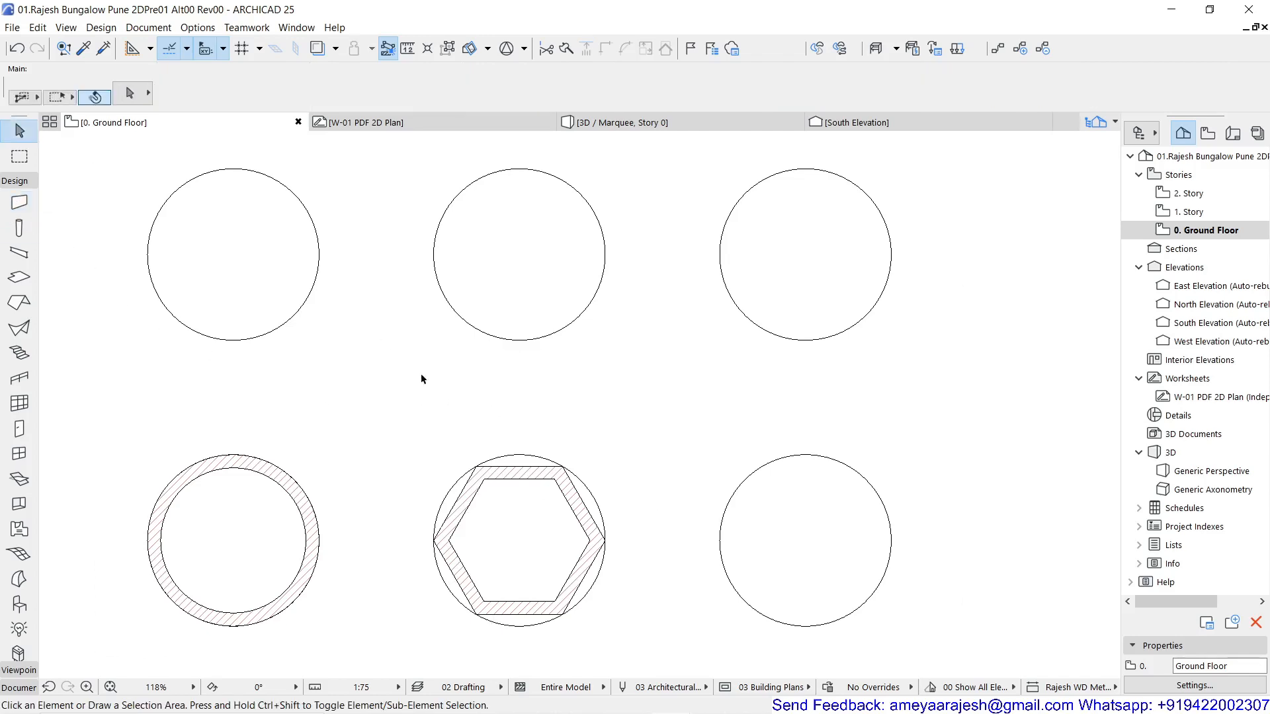
left_click(793, 456)
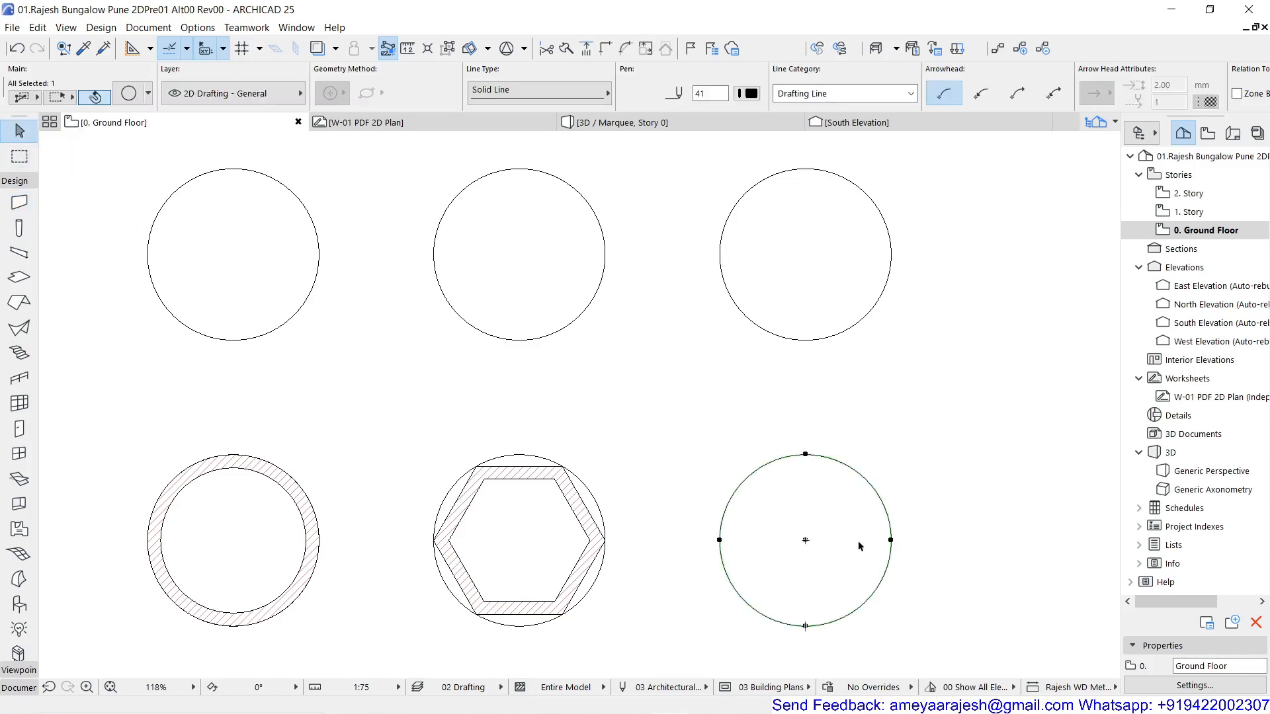
left_click(891, 541)
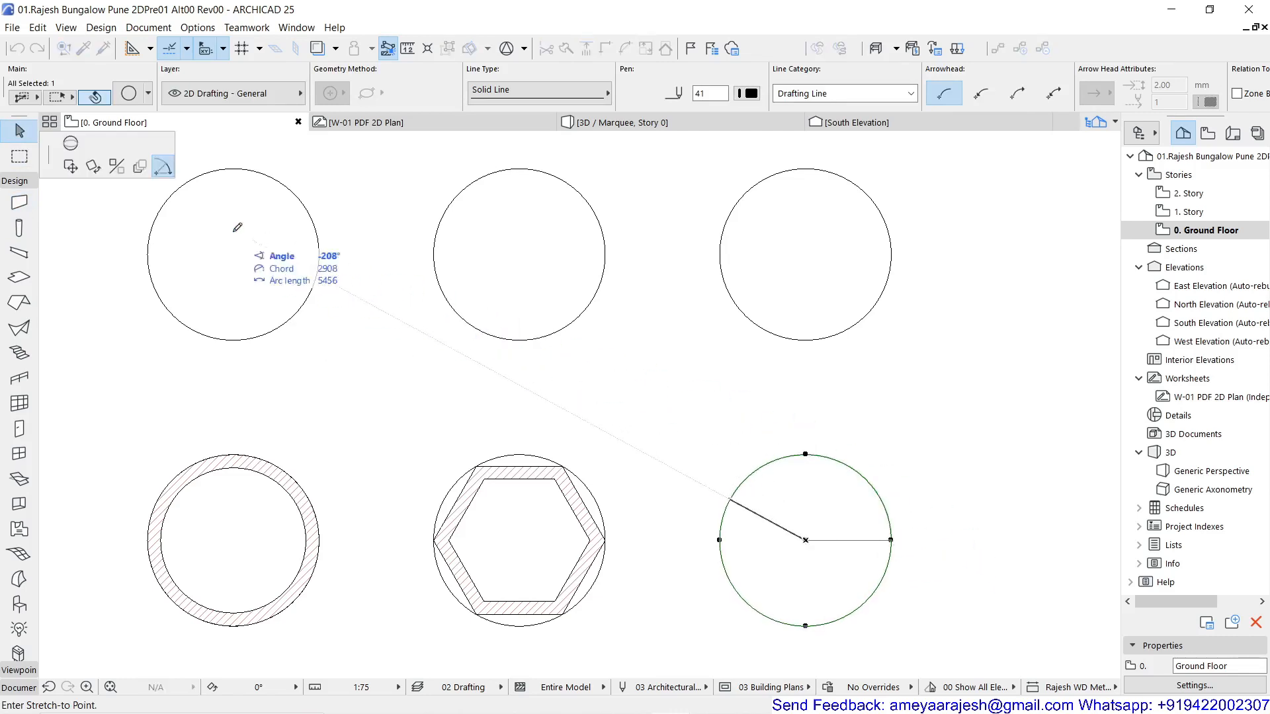
left_click(807, 454)
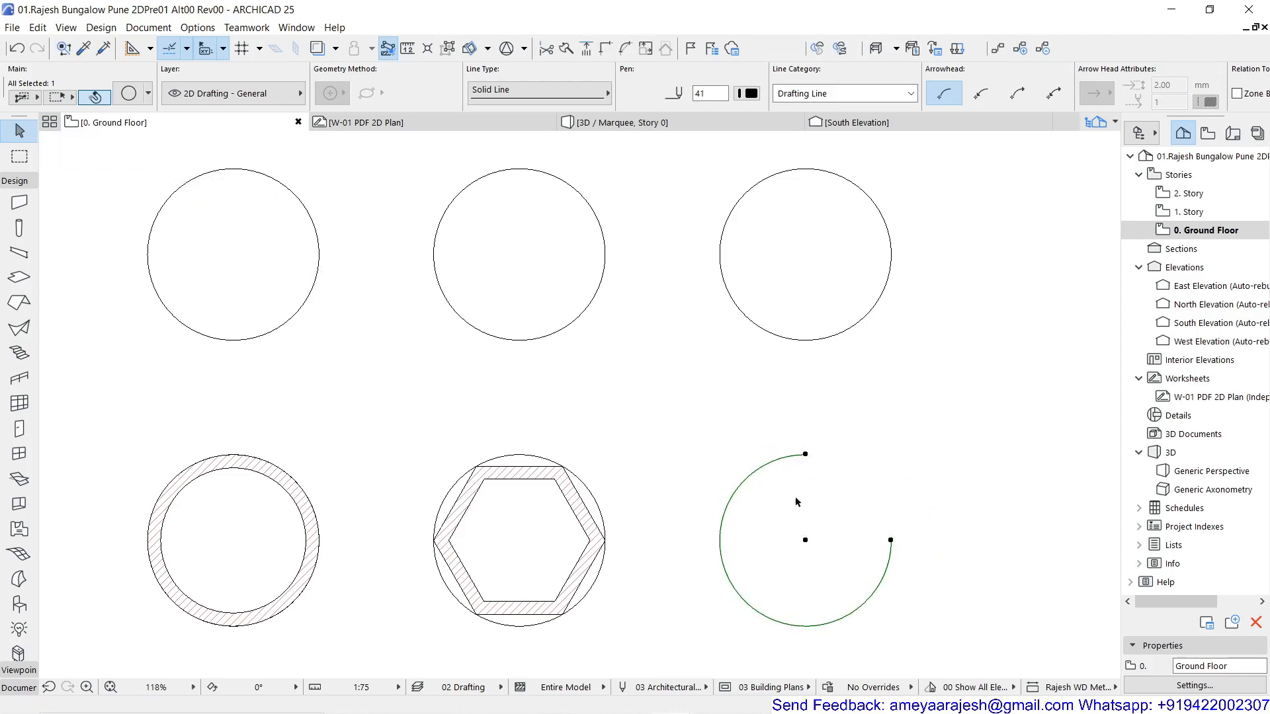
left_click(808, 340)
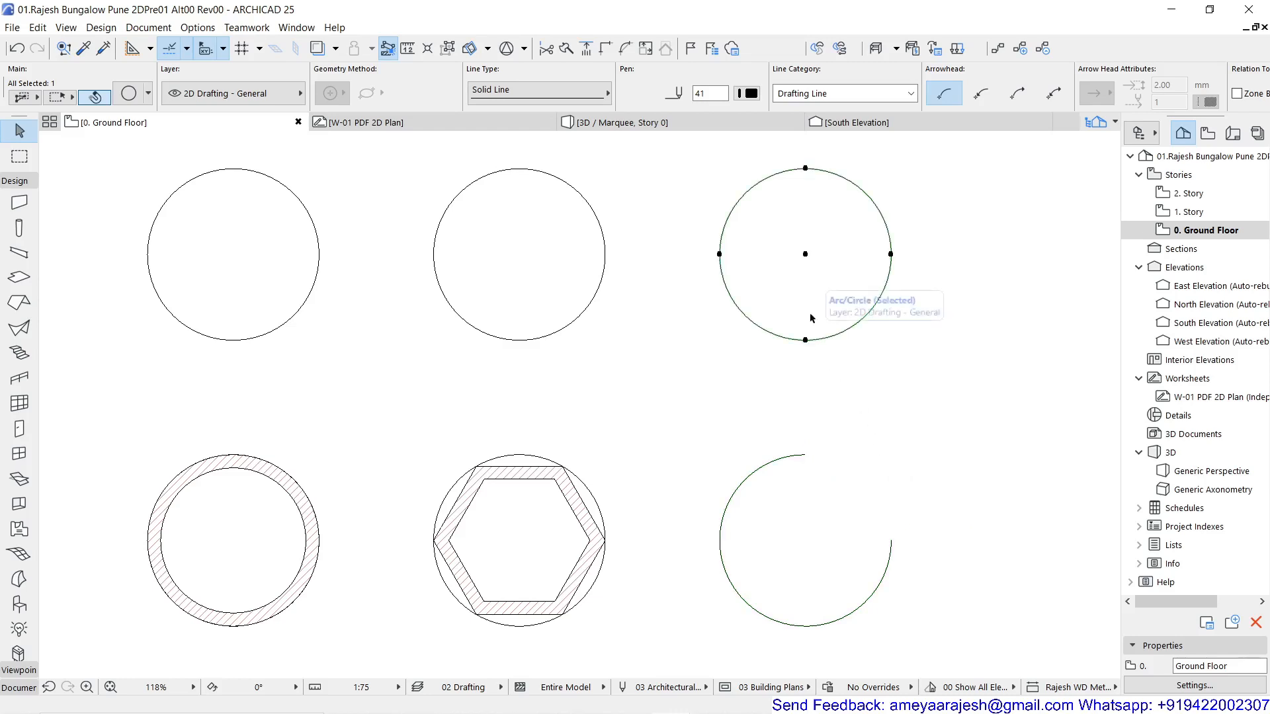
left_click(891, 254)
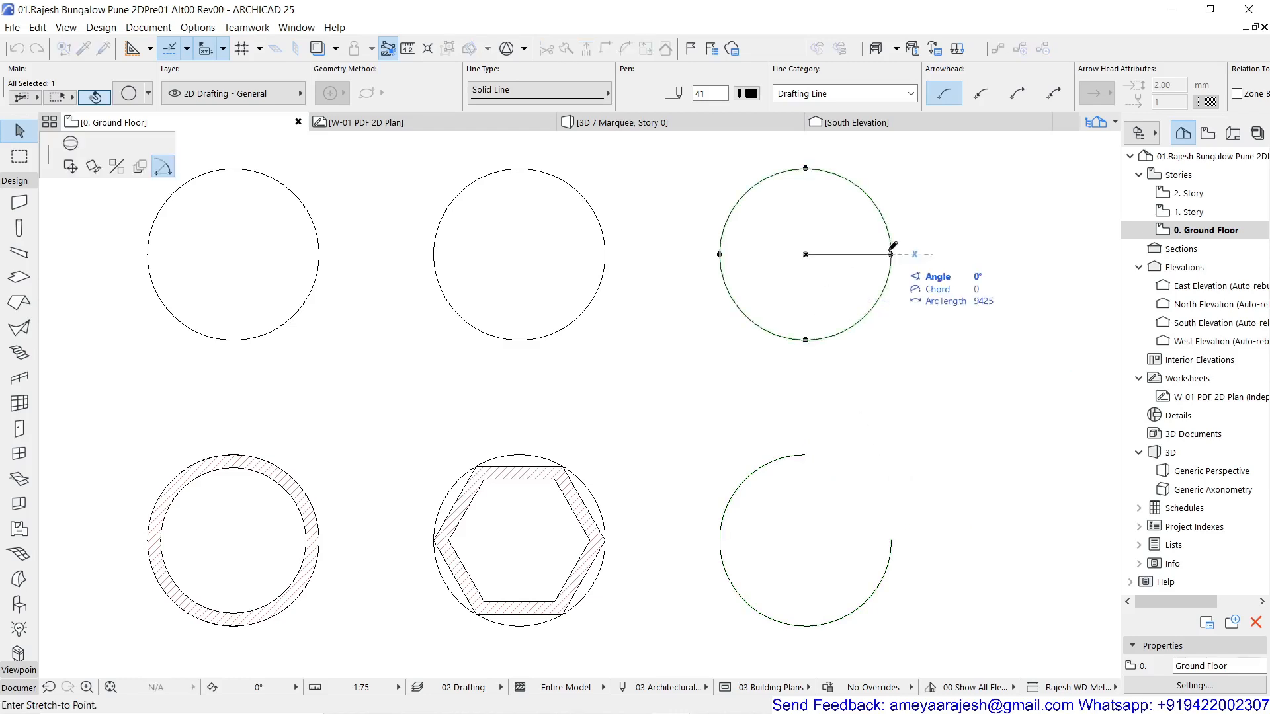
left_click(805, 168)
left_click(823, 403)
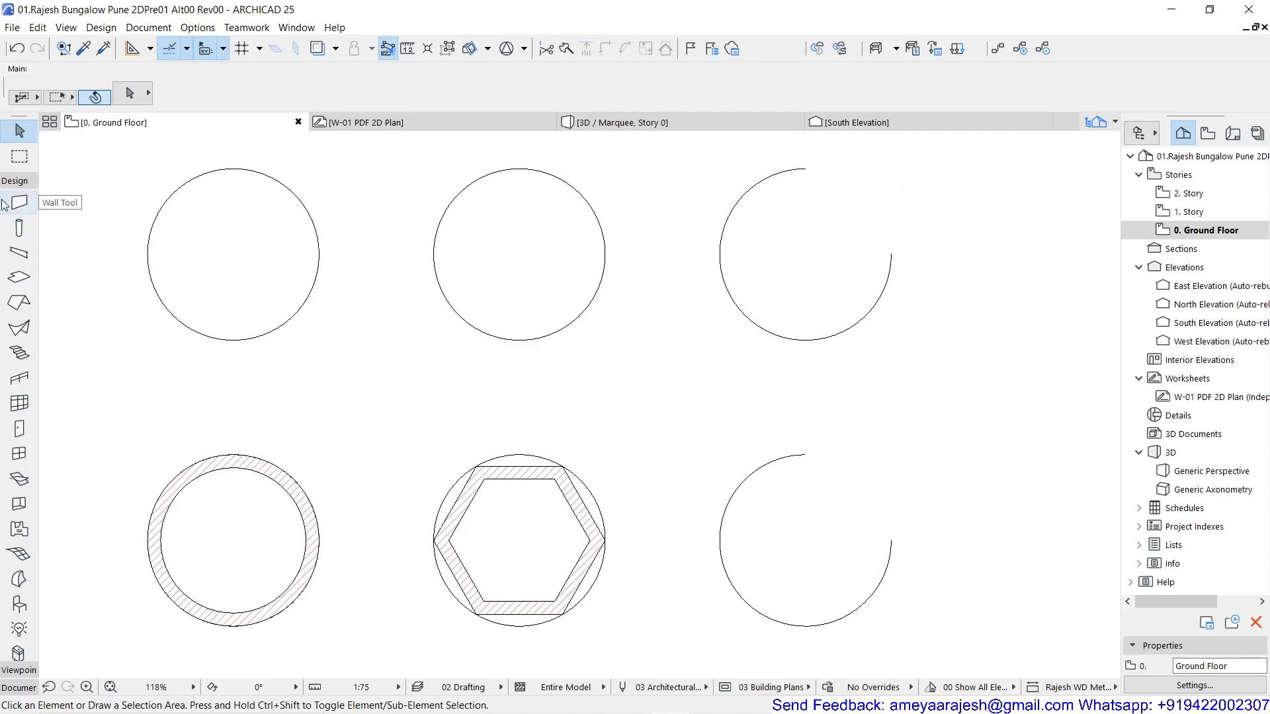
Keep the Magic Wand on Segments Along Circles with 6 segments and trace the lower-row arc with a wall.
left_click(102, 27)
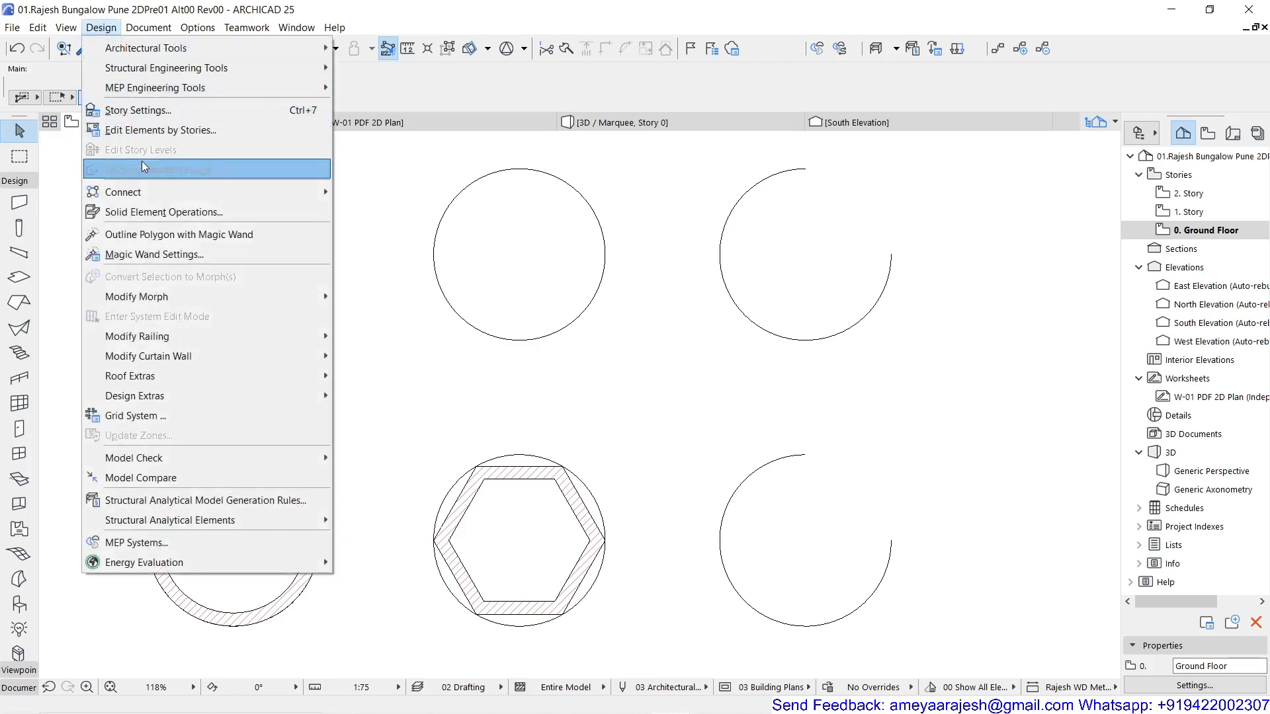
left_click(154, 254)
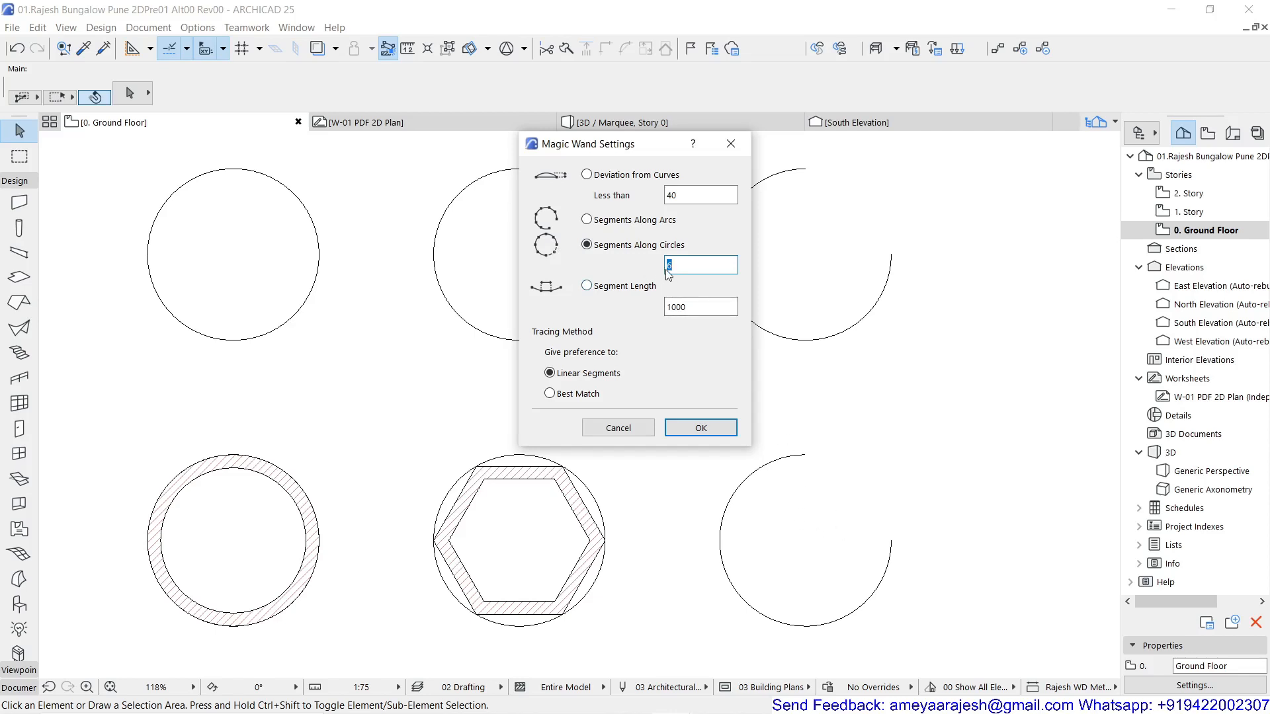
left_click(703, 429)
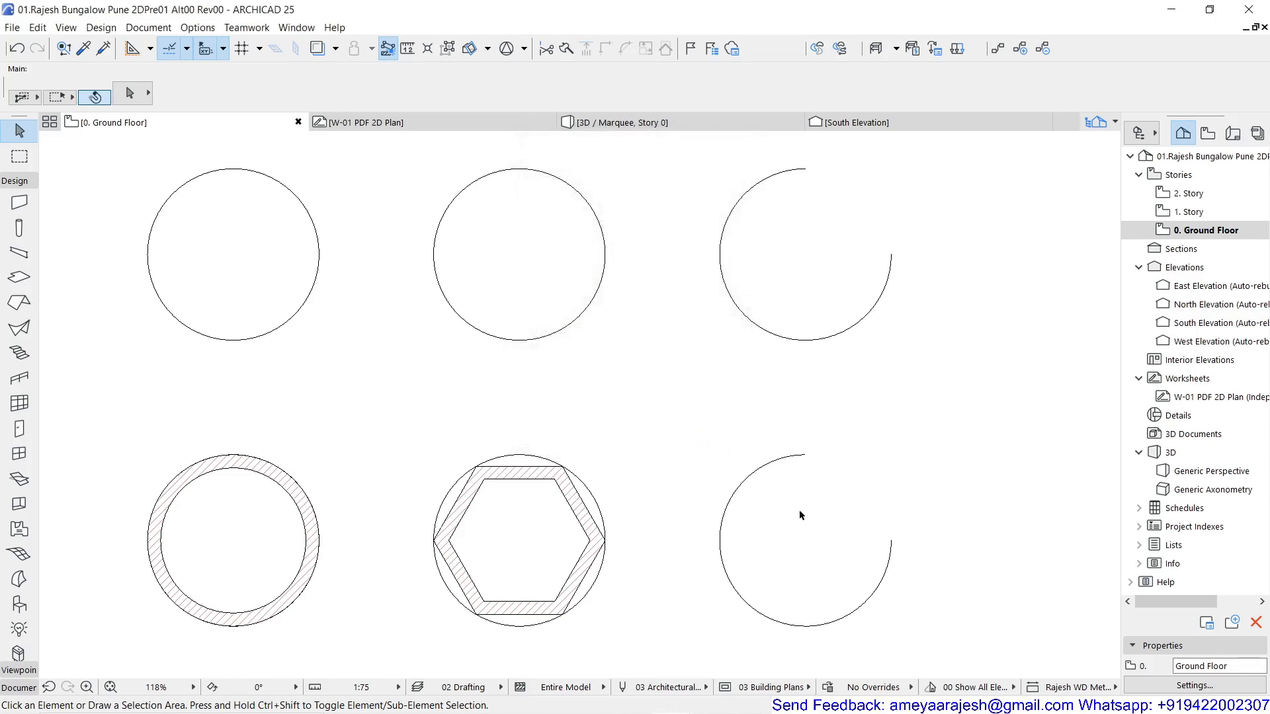
left_click(19, 202)
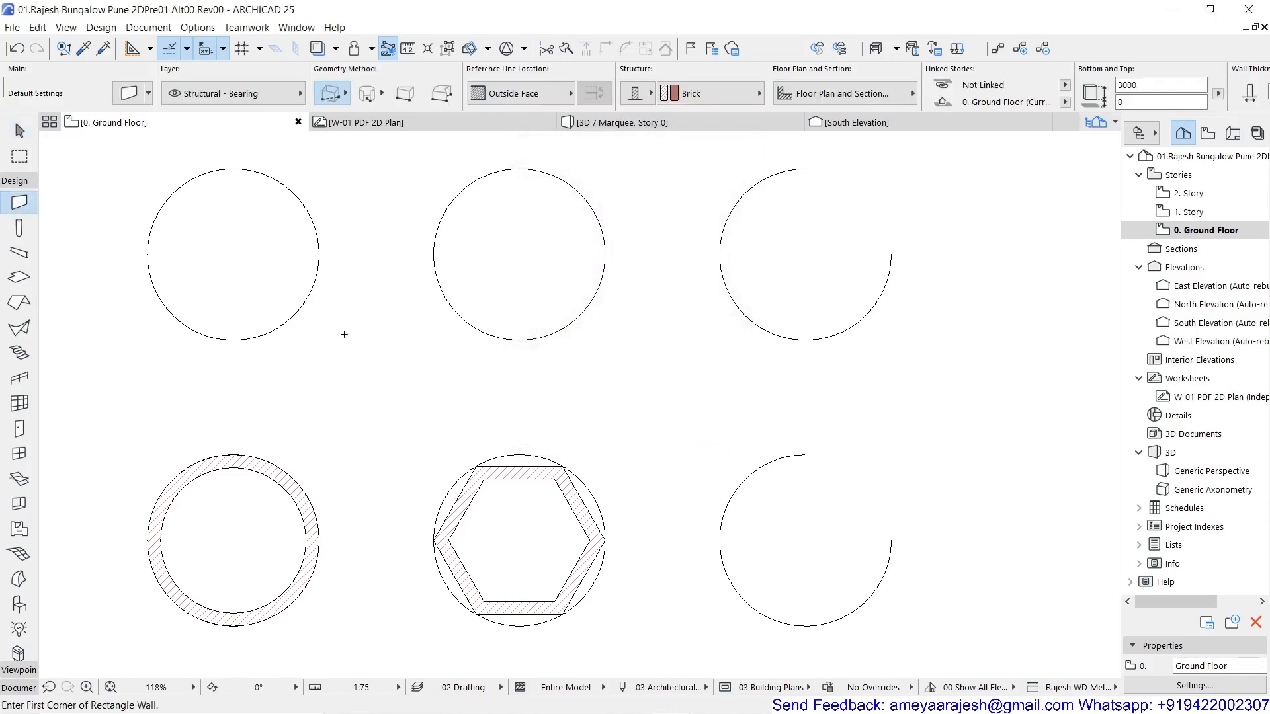
left_click(776, 471)
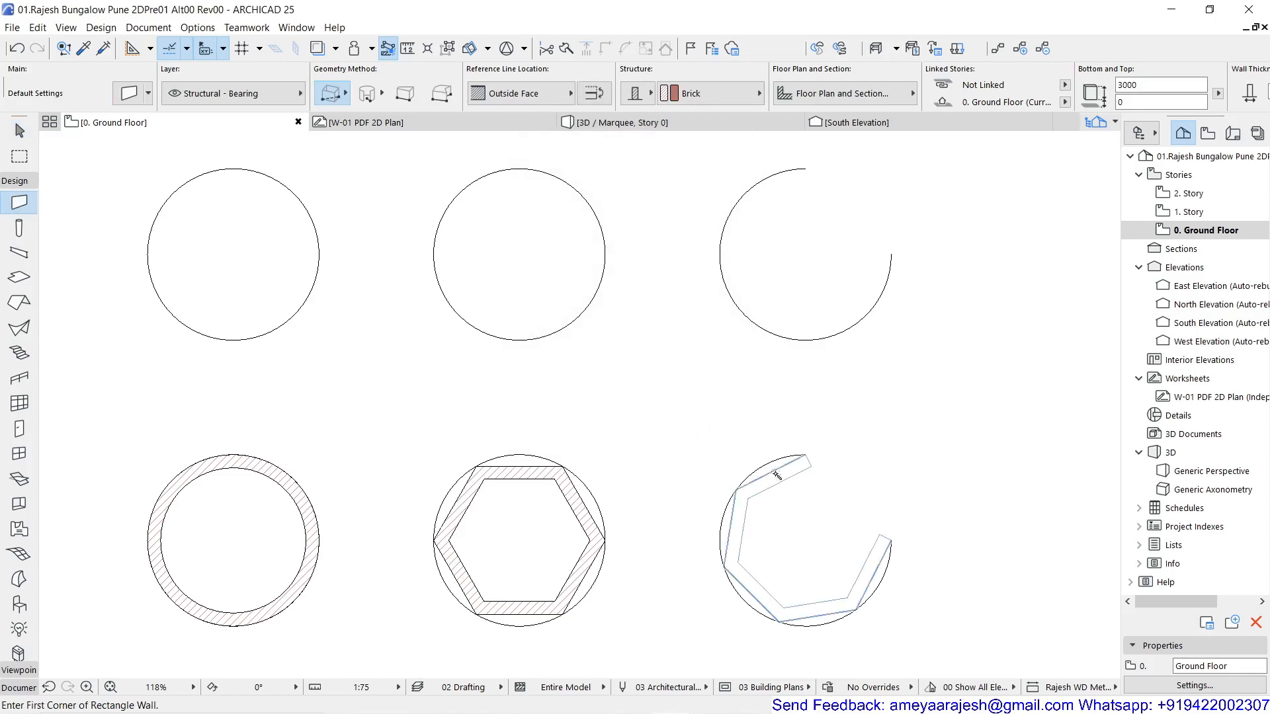
left_click(776, 471)
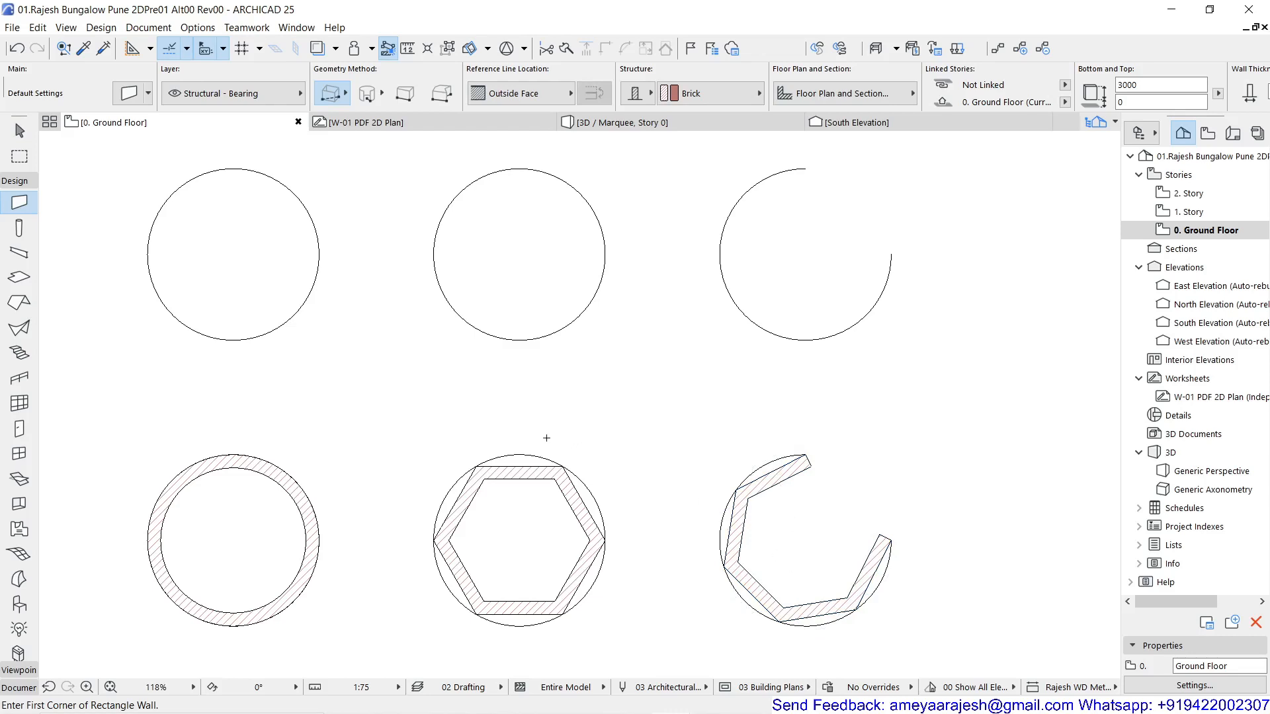
Switch the Magic Wand to Segments Along Arcs and trace the upper-row arc with a wall.
left_click(101, 27)
left_click(159, 254)
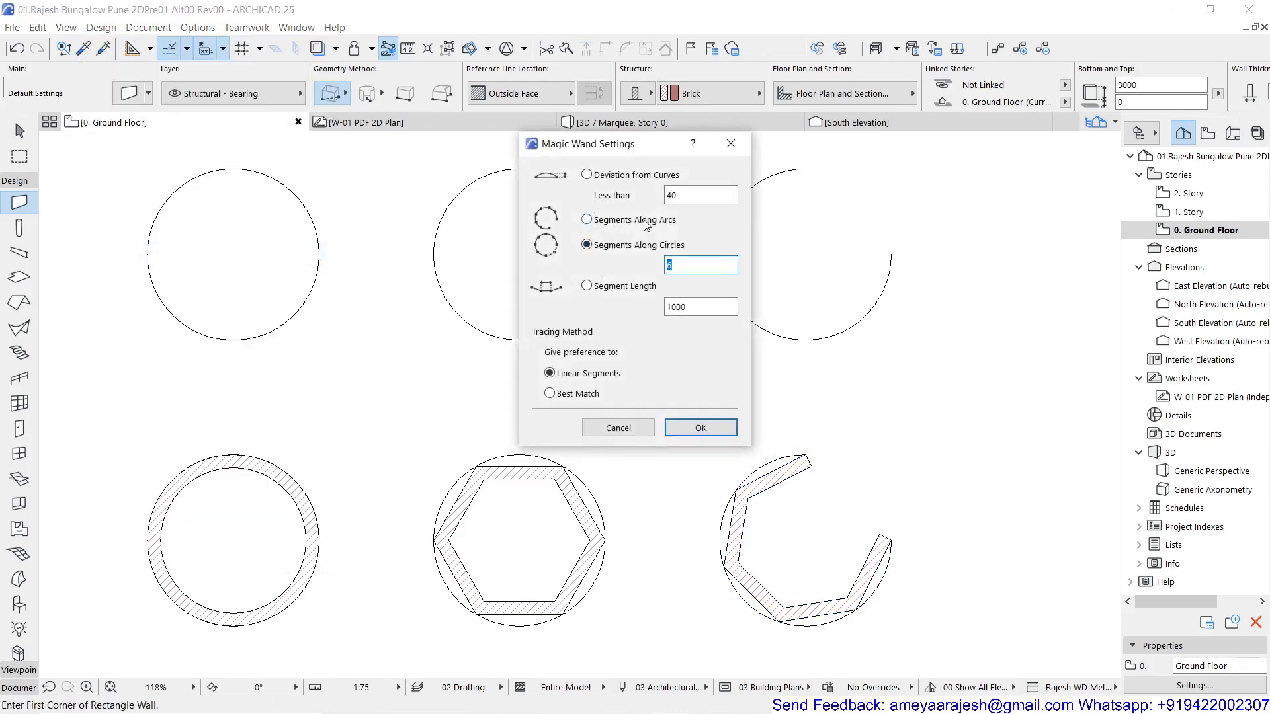
left_click(586, 220)
left_click(700, 429)
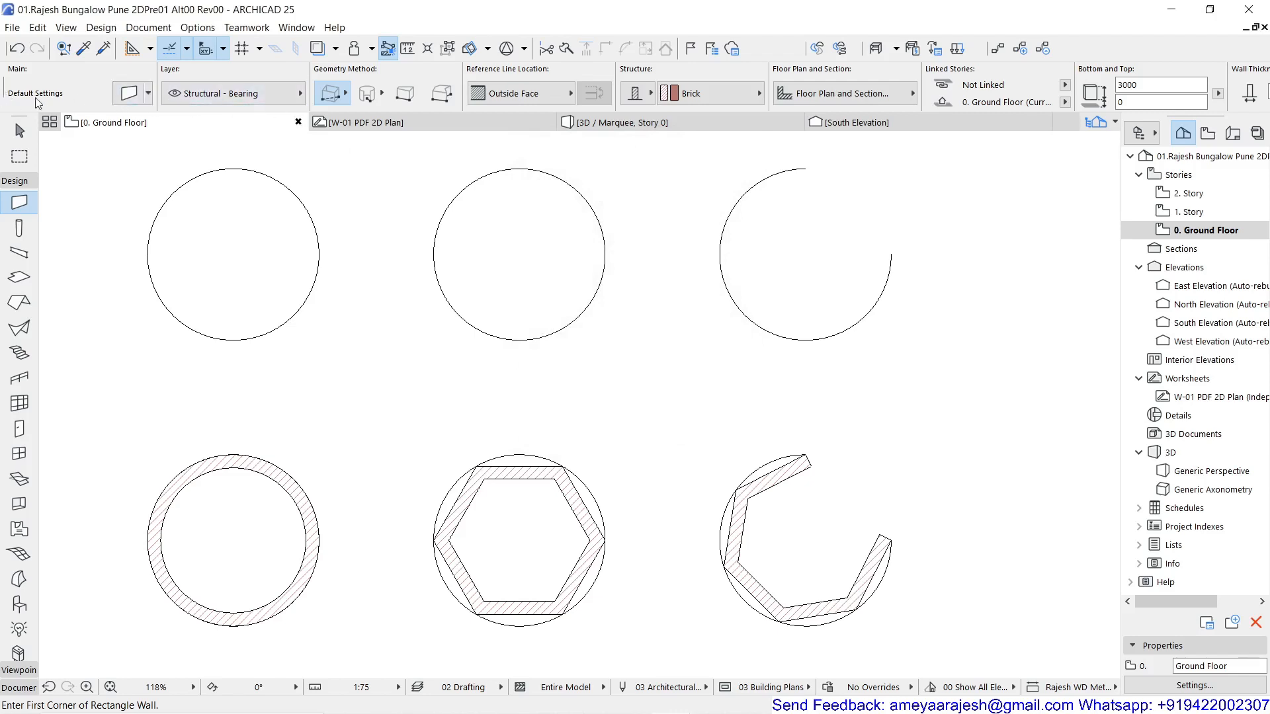
left_click(720, 260)
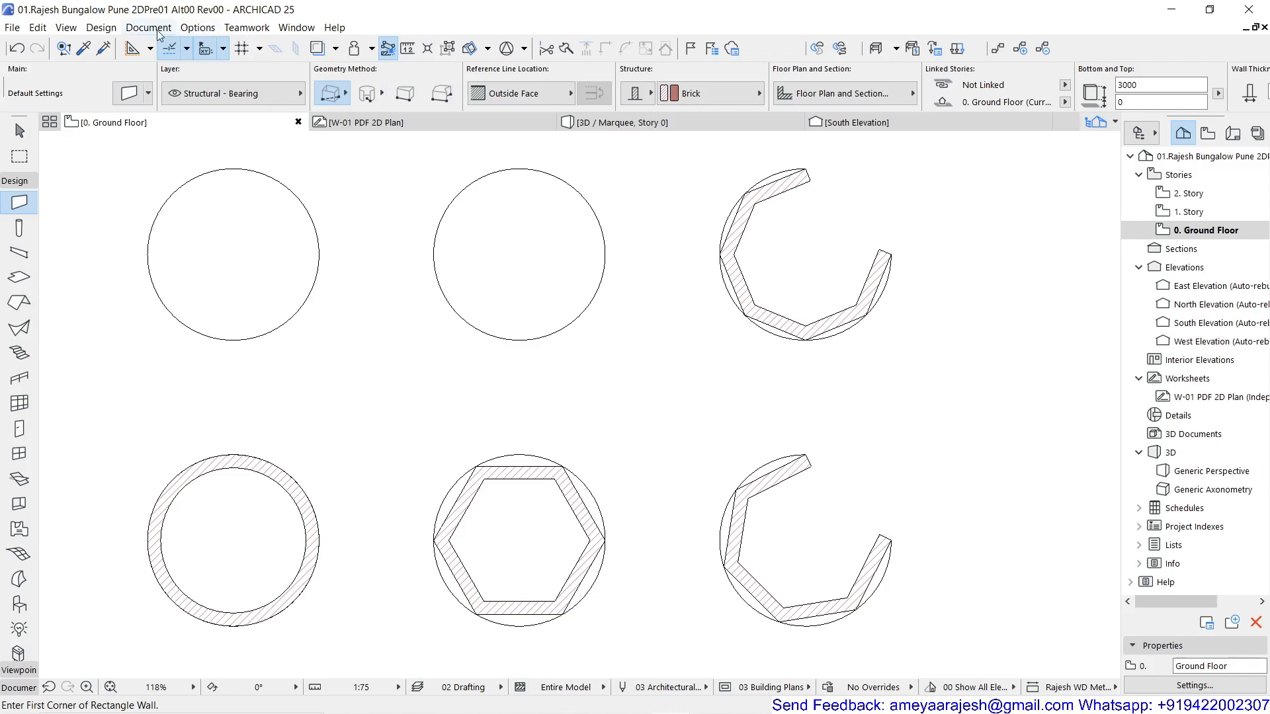
Set the Magic Wand to Segments Along Circles with a value of 3 and trace the upper row's middle circle with a wall.
left_click(101, 27)
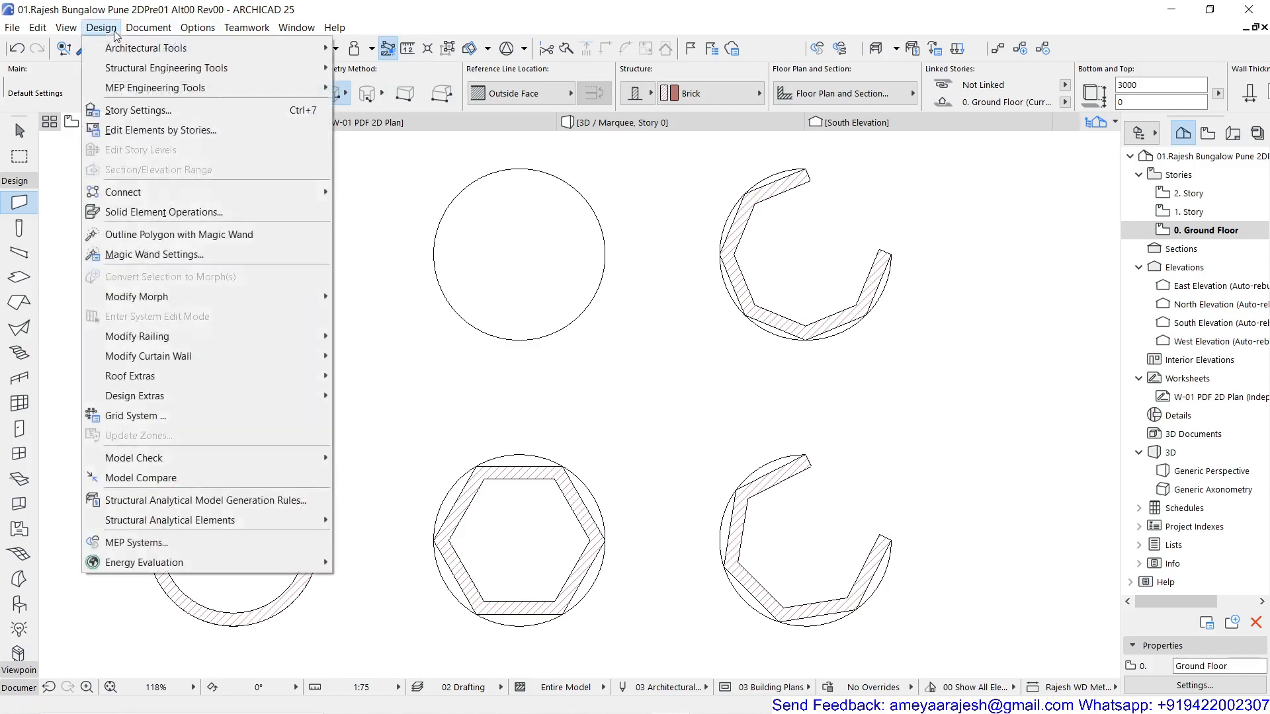
left_click(156, 254)
left_click_drag(585, 162, 371, 180)
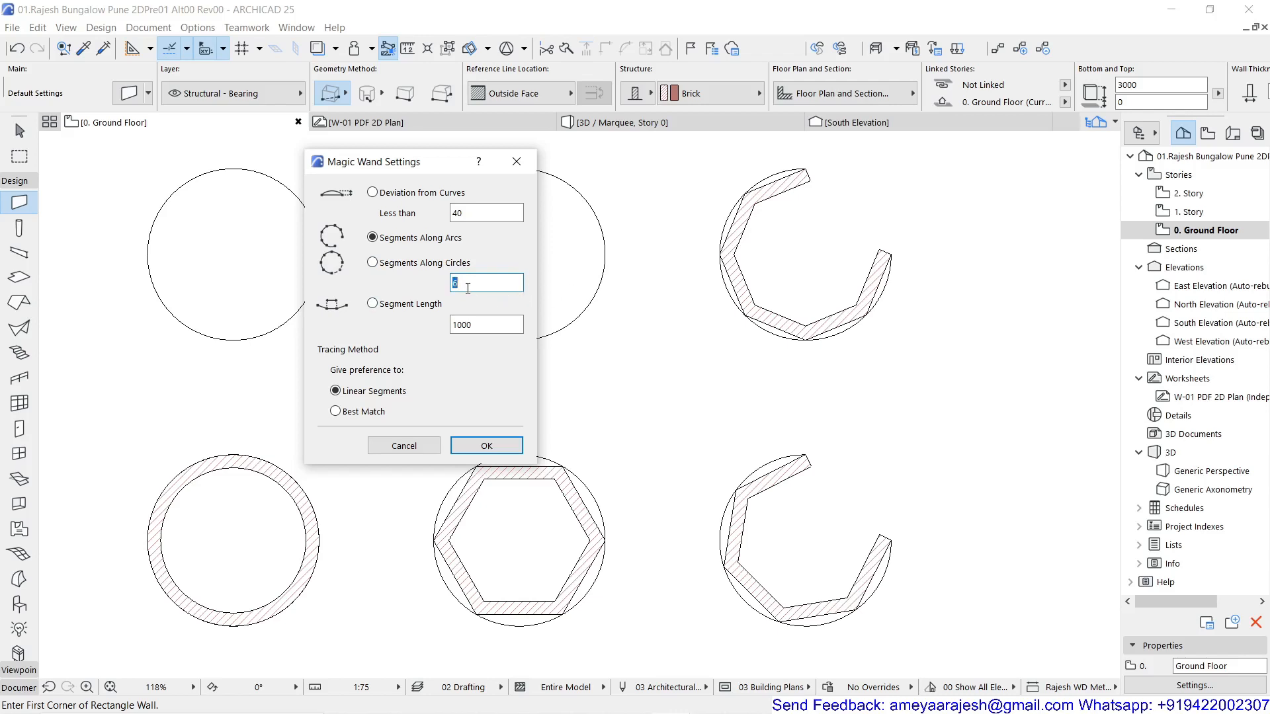
type("3")
left_click(405, 266)
left_click(487, 445)
key("space")
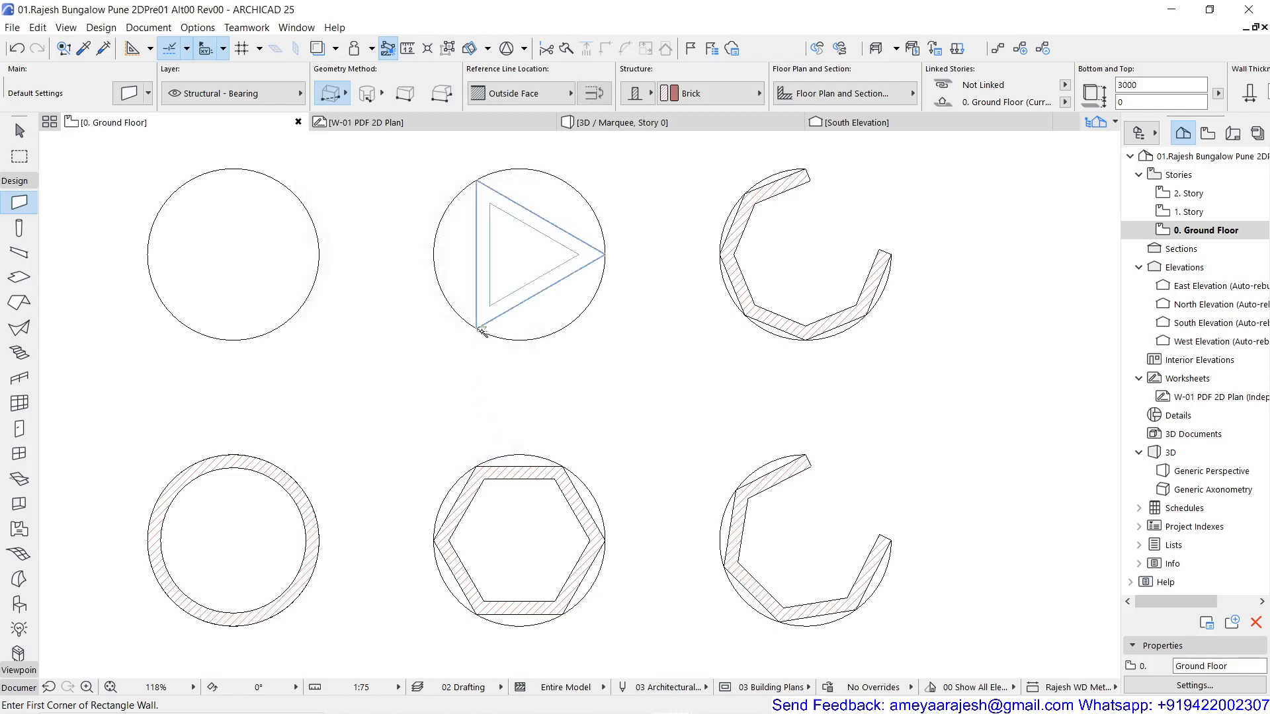
left_click(482, 332)
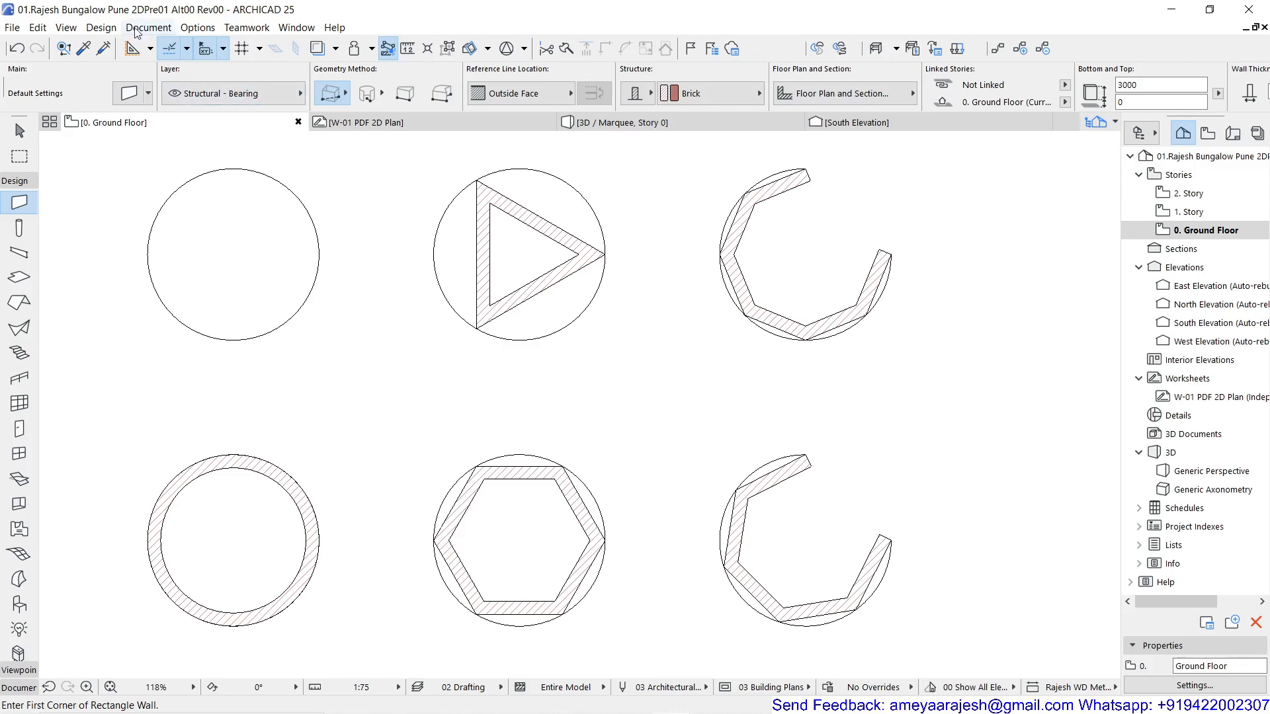
Set the Magic Wand to a Segment Length of 700 and trace the first circle of the upper row with a wall.
left_click(108, 30)
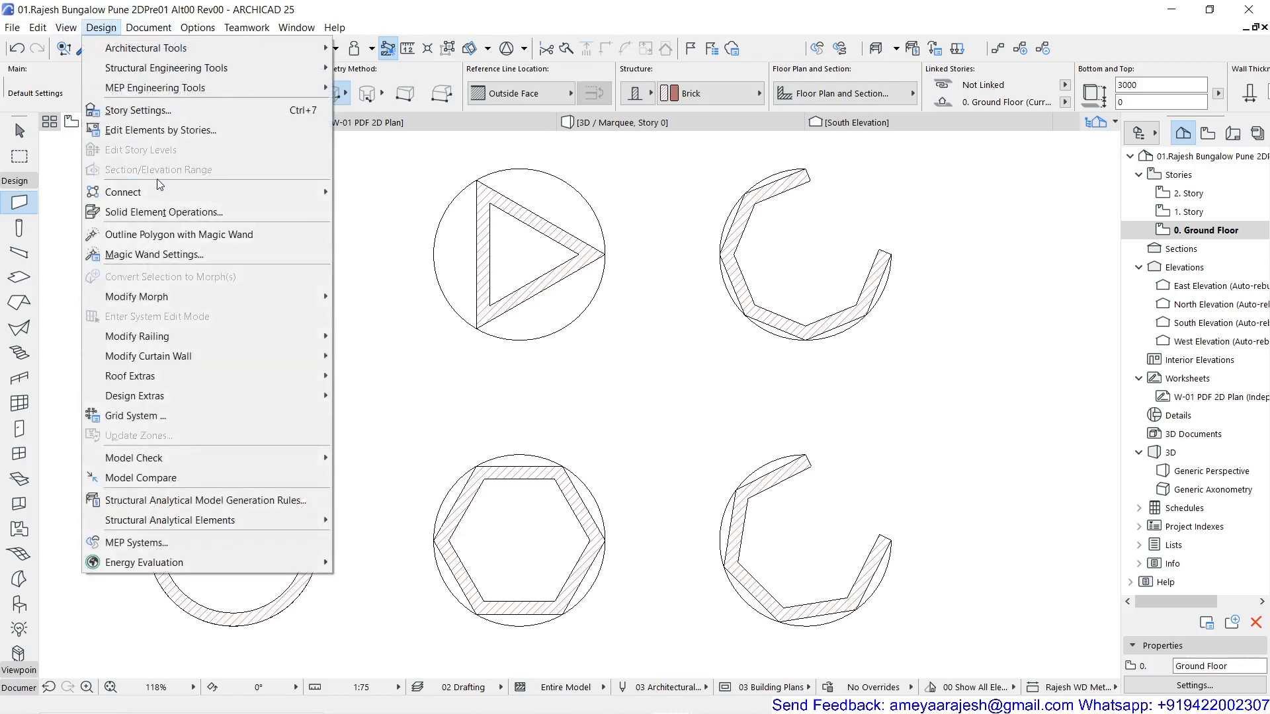
left_click(194, 257)
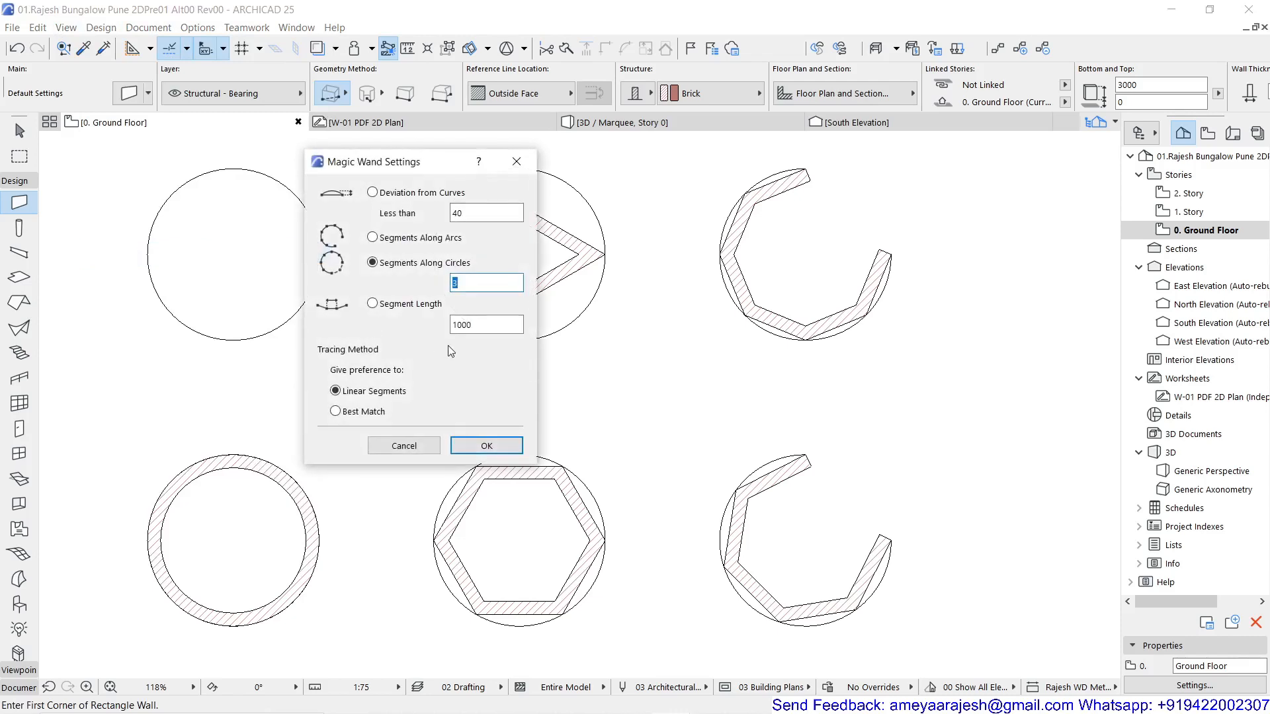
left_click(420, 308)
type("700")
left_click(486, 446)
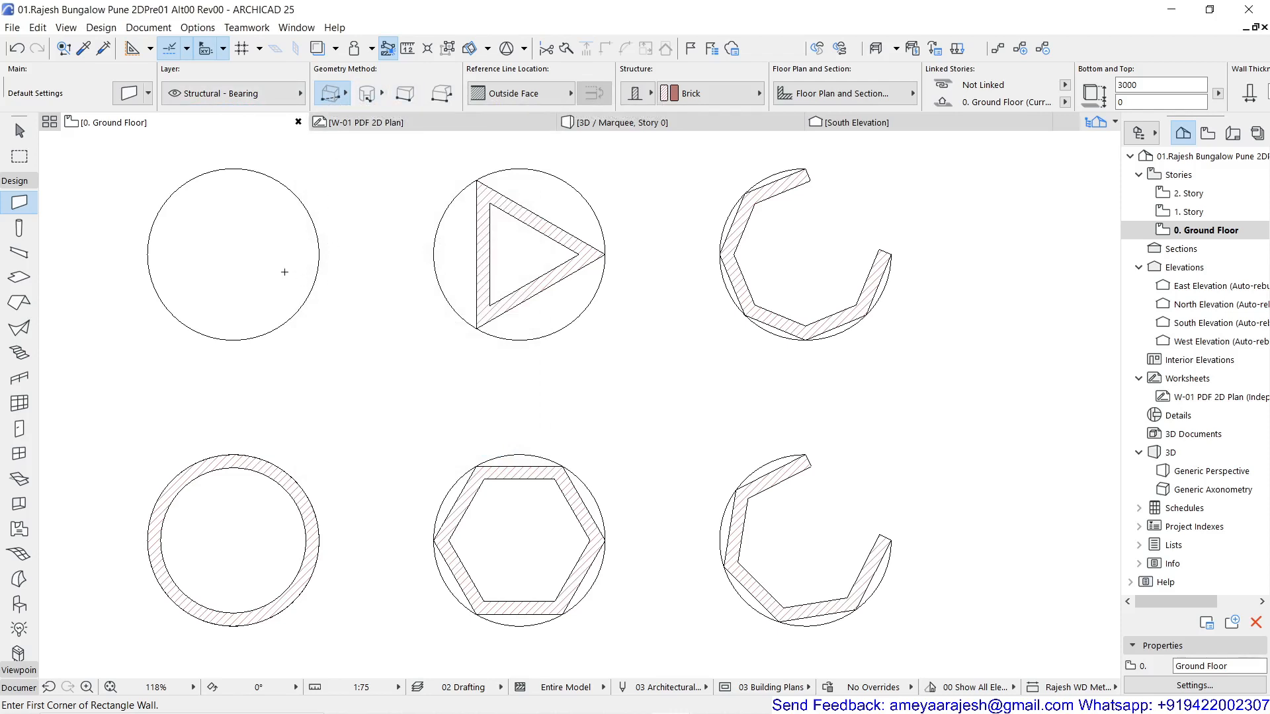
key("space")
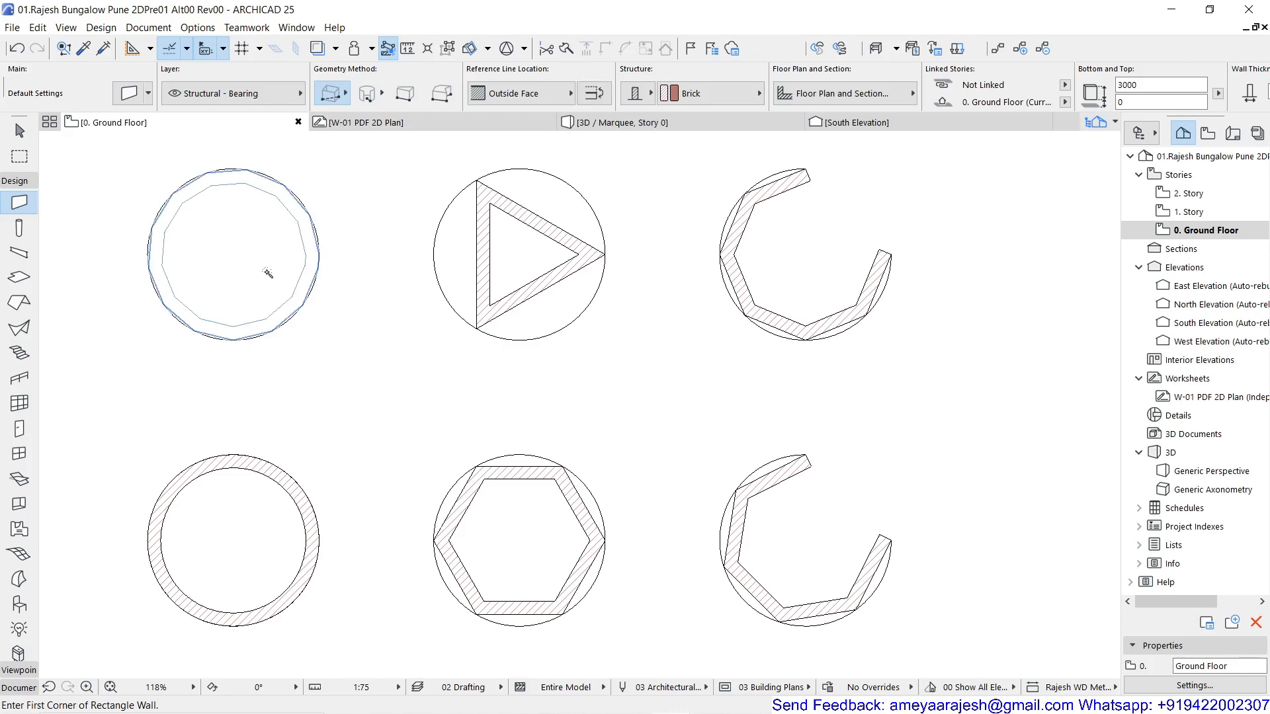
left_click(268, 273)
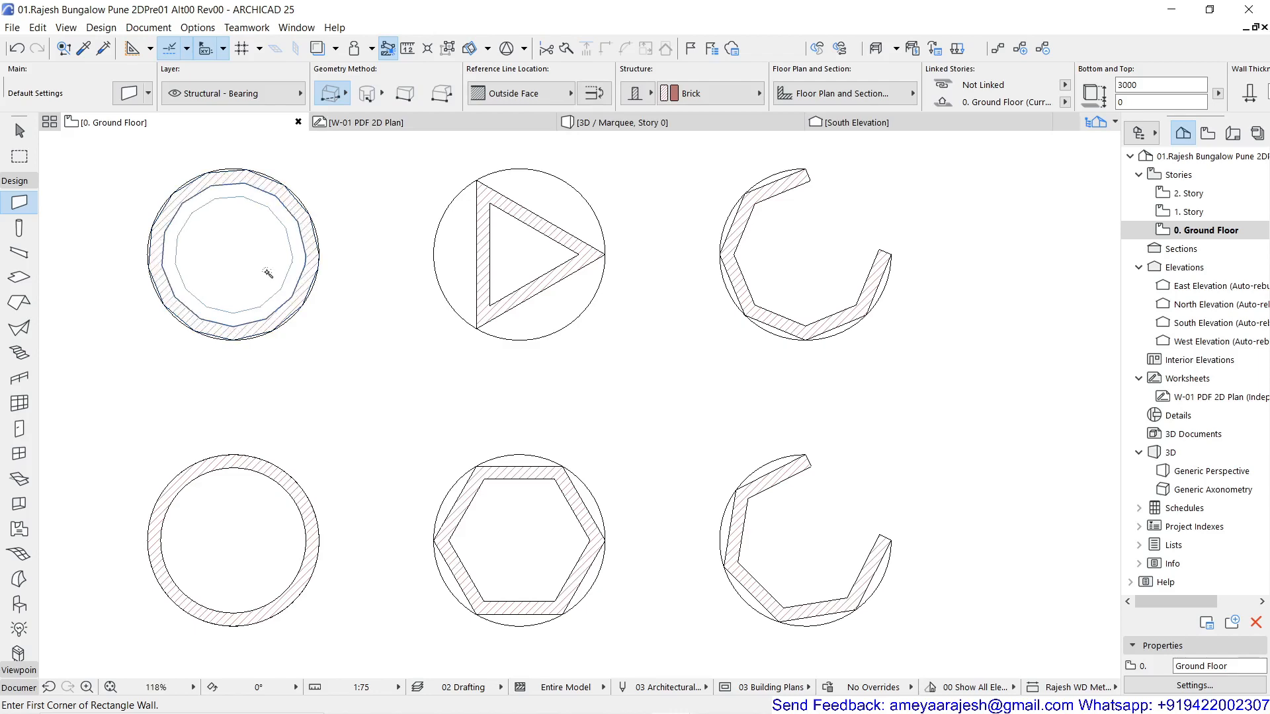
Measure two neighbouring segments on the lower side of the polygonal wall in the upper row's first circle.
scroll(222, 368, "up", 5)
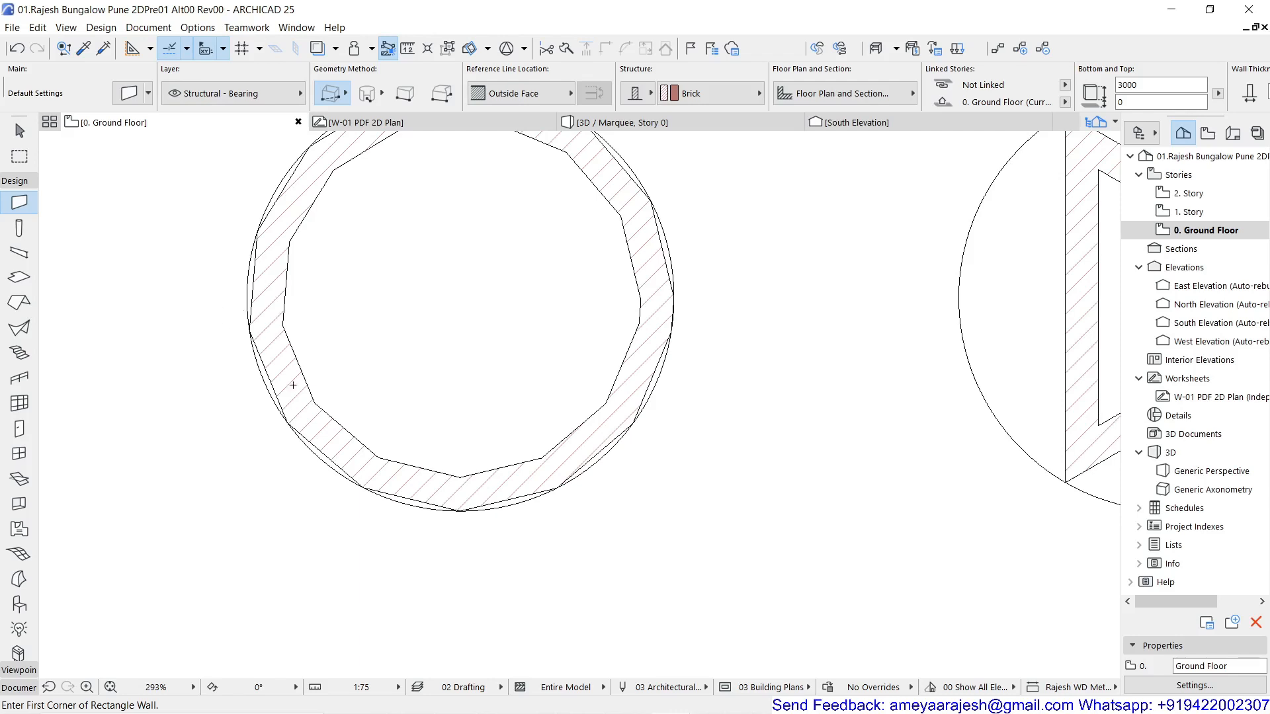
key("m")
scroll(296, 390, "up", 5)
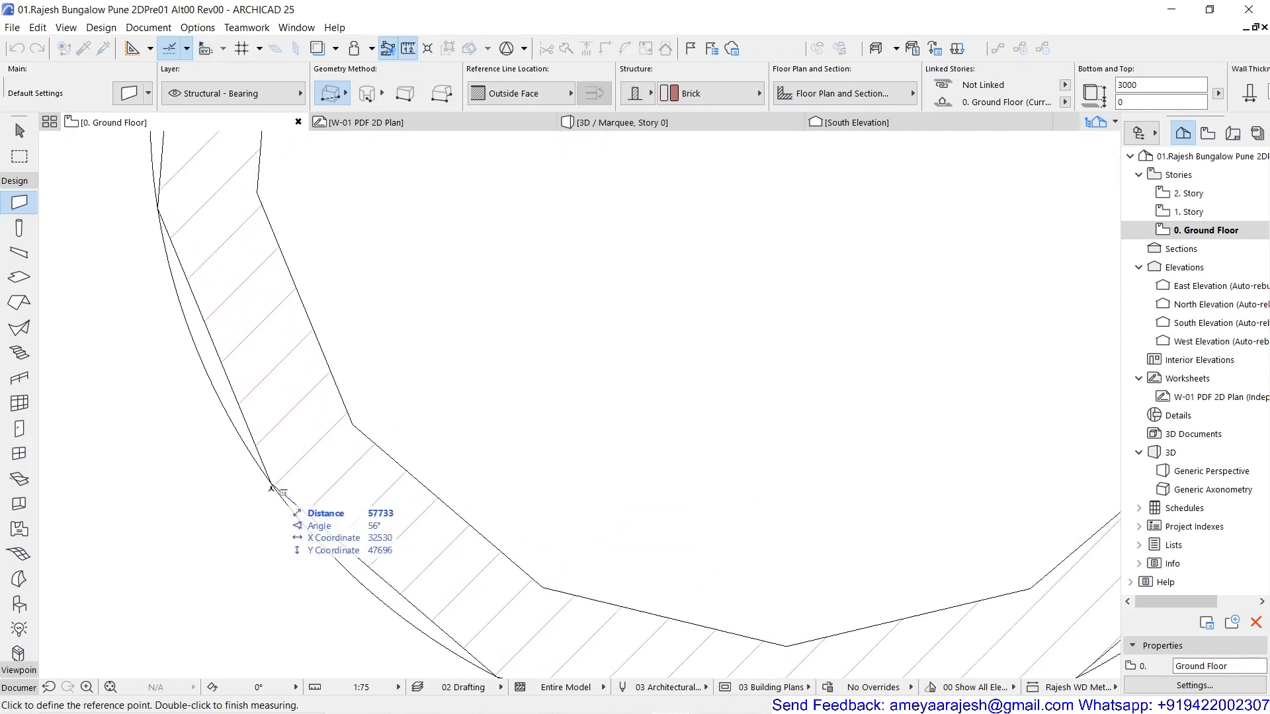
left_click(271, 488)
middle_click_drag(375, 424, 354, 249)
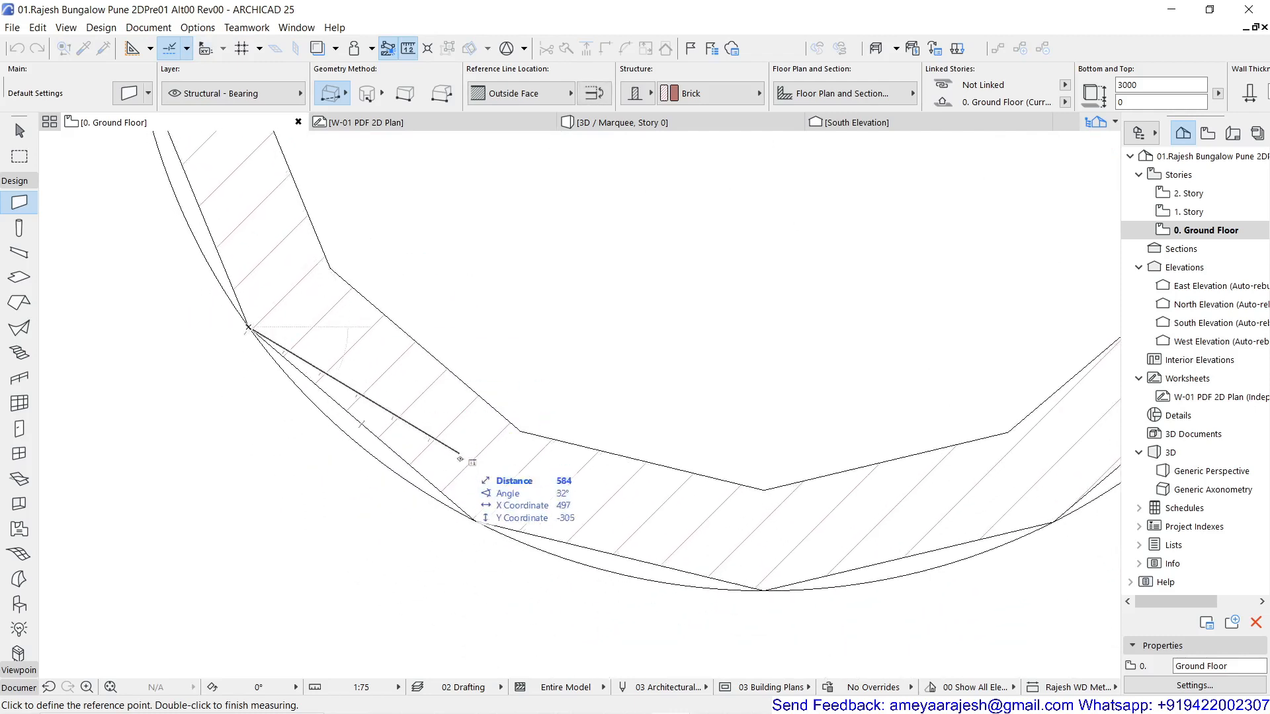
left_click(482, 524)
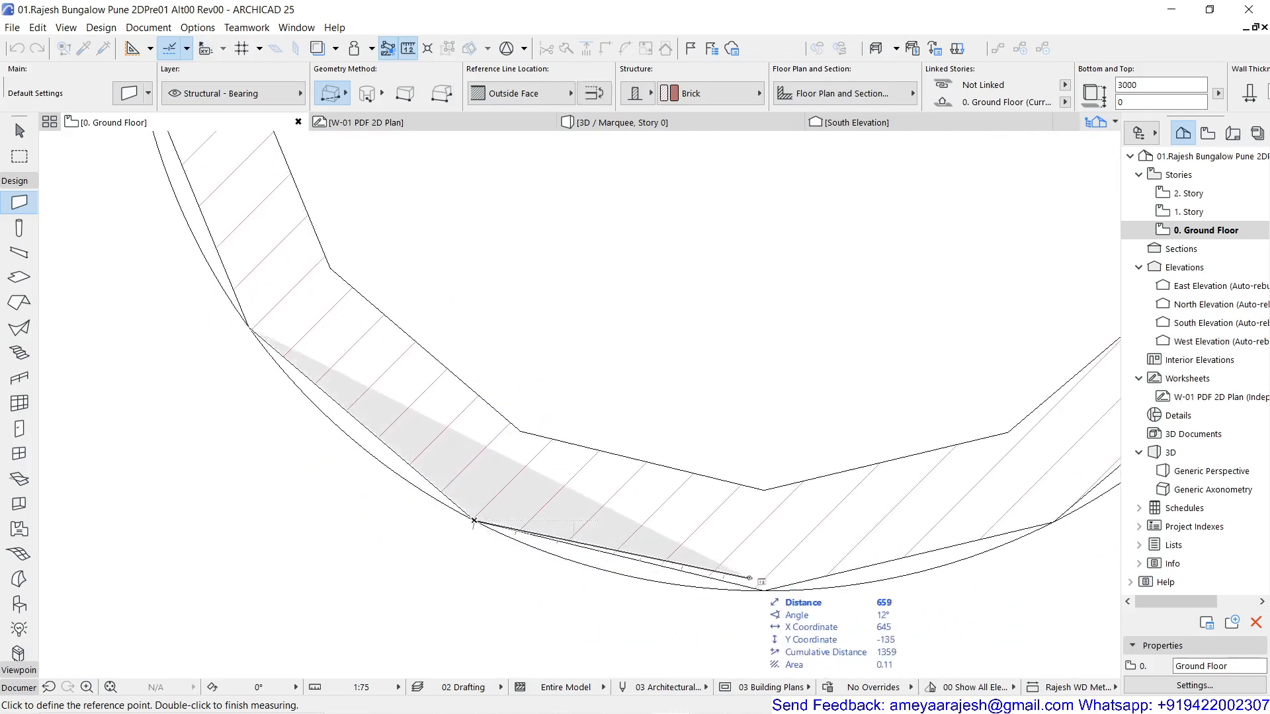
left_click(764, 591)
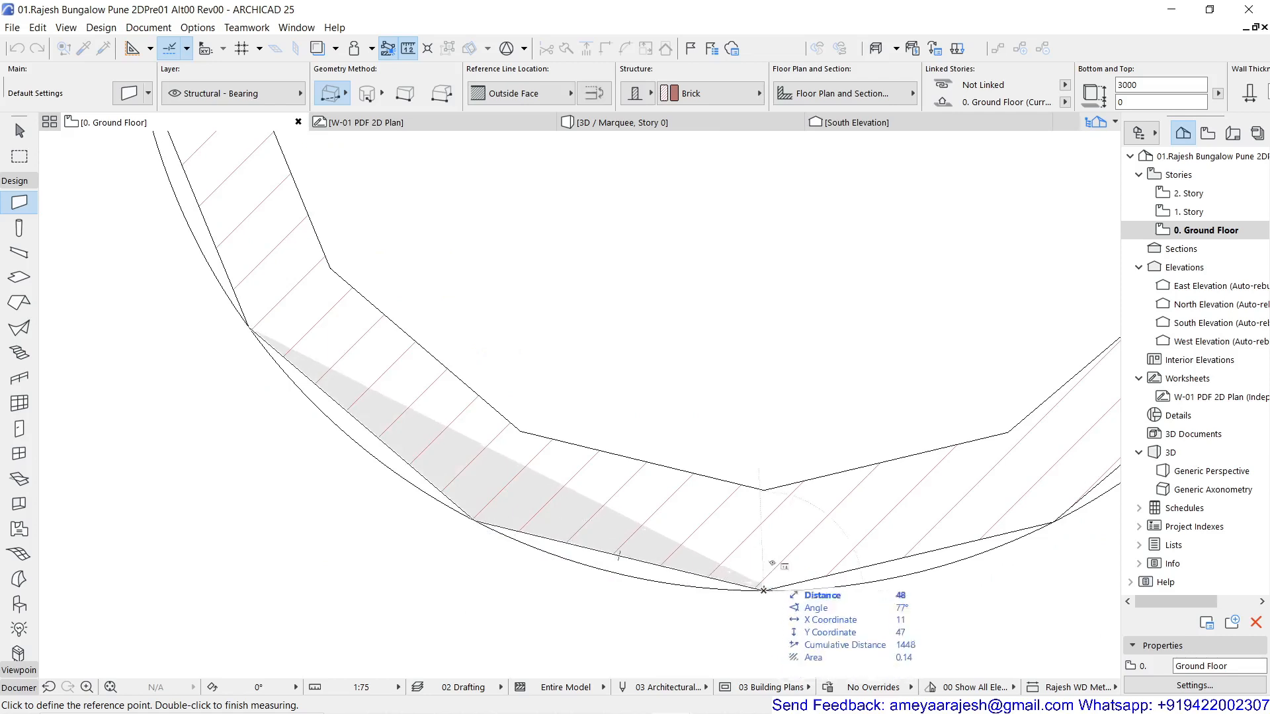
Measure the short closing segment on the right side of the same circle's wall.
scroll(811, 454, "down", 4)
middle_click_drag(817, 338, 485, 510)
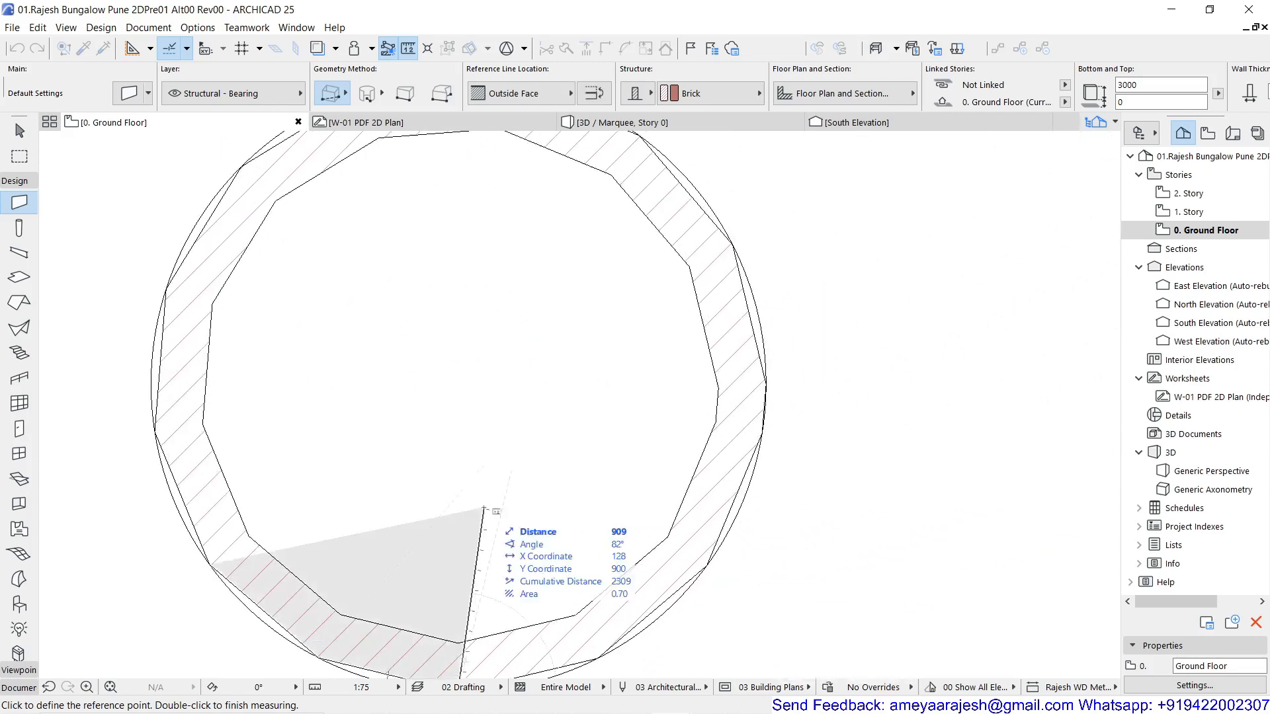
scroll(756, 437, "up", 4)
scroll(772, 426, "up", 2)
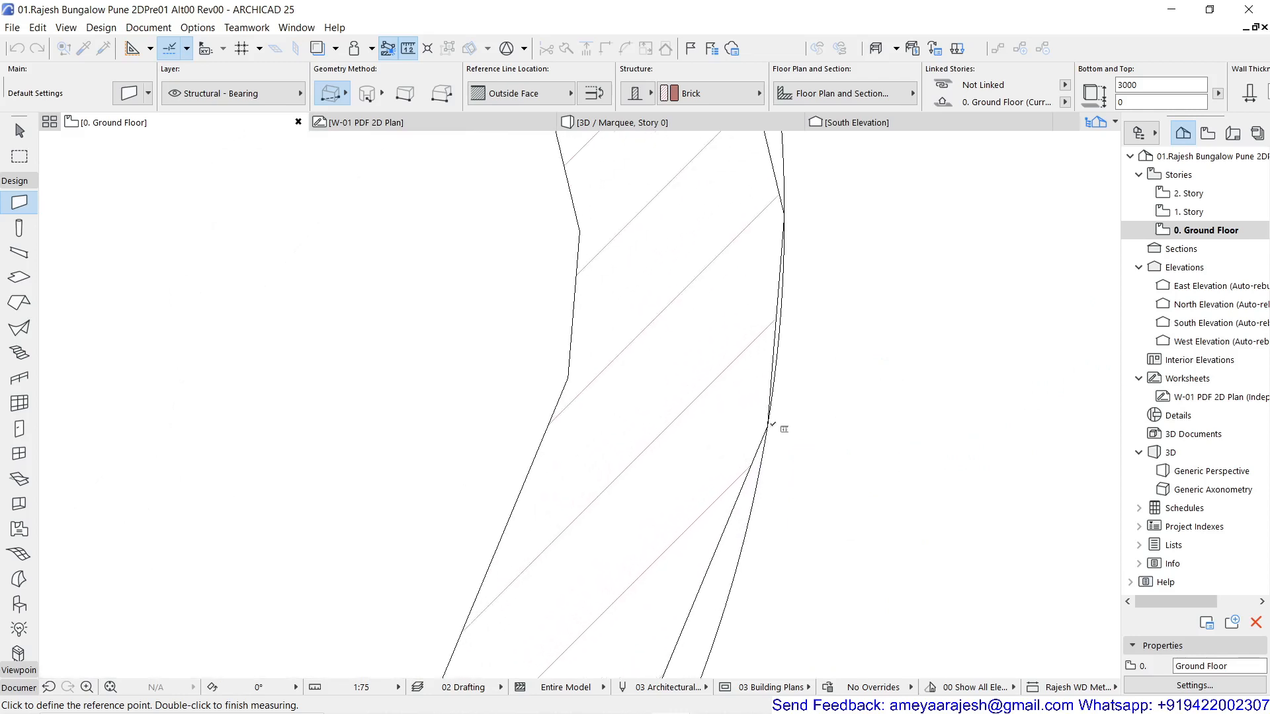
left_click(771, 427)
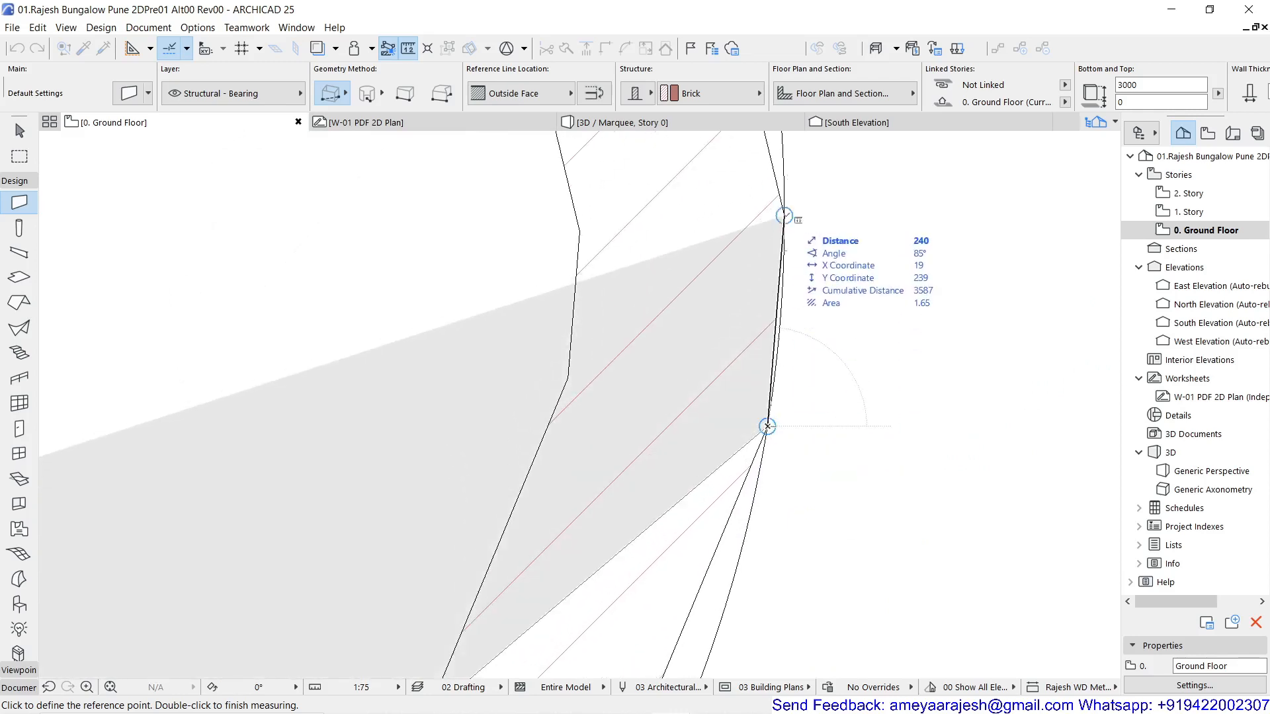
scroll(784, 215, "down", 6)
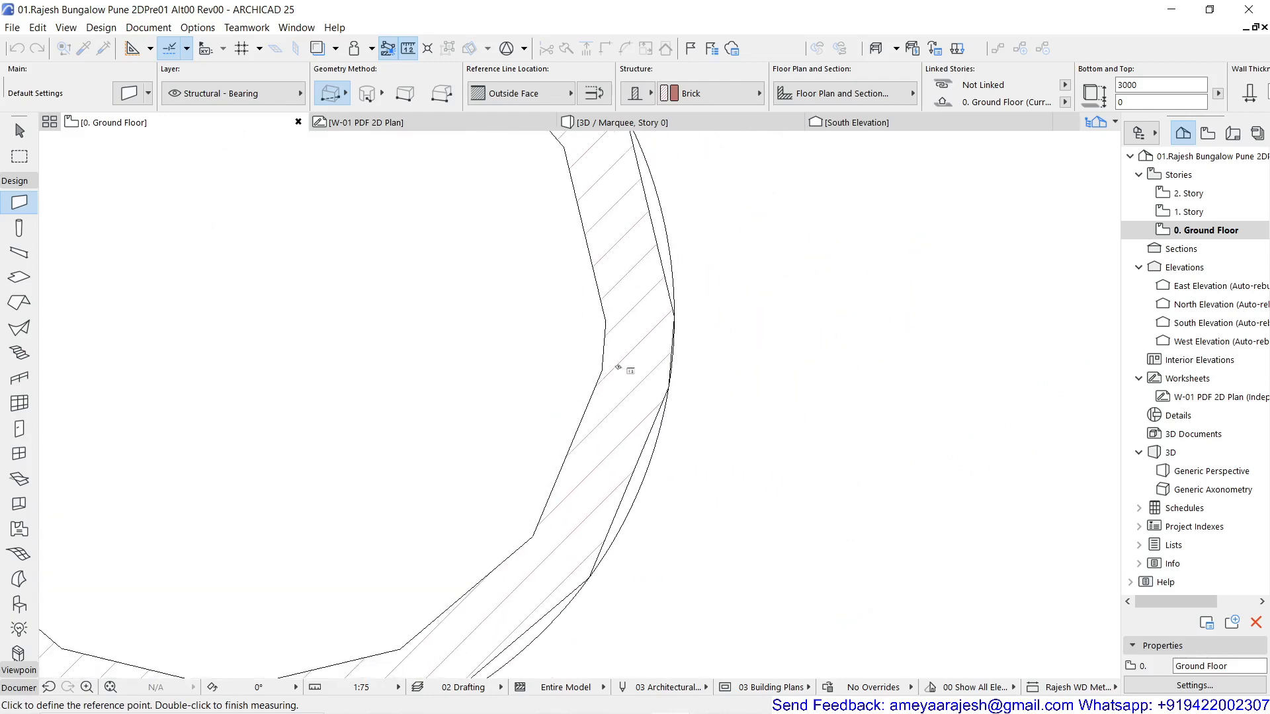
key("Escape")
Copy the upper-row arc straight up by one row spacing, using the two existing arc centres as reference points.
scroll(599, 389, "down", 2)
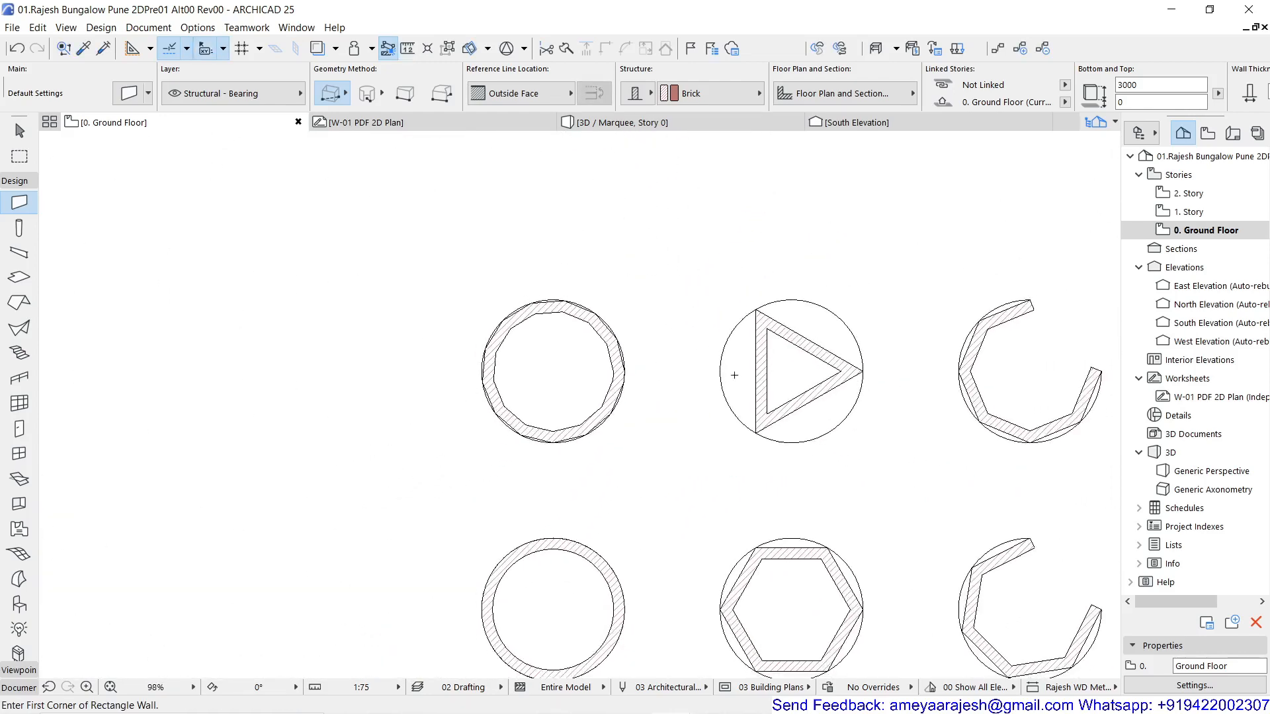
middle_click_drag(839, 352, 704, 350)
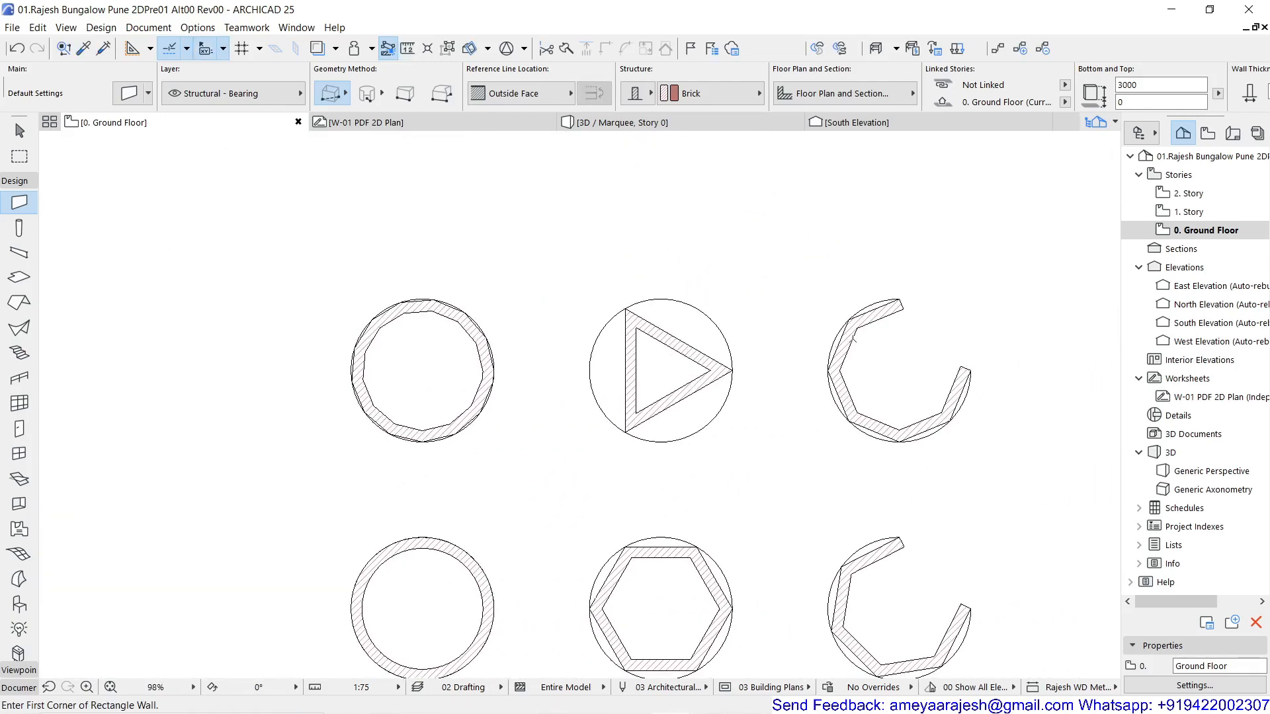
key("Escape")
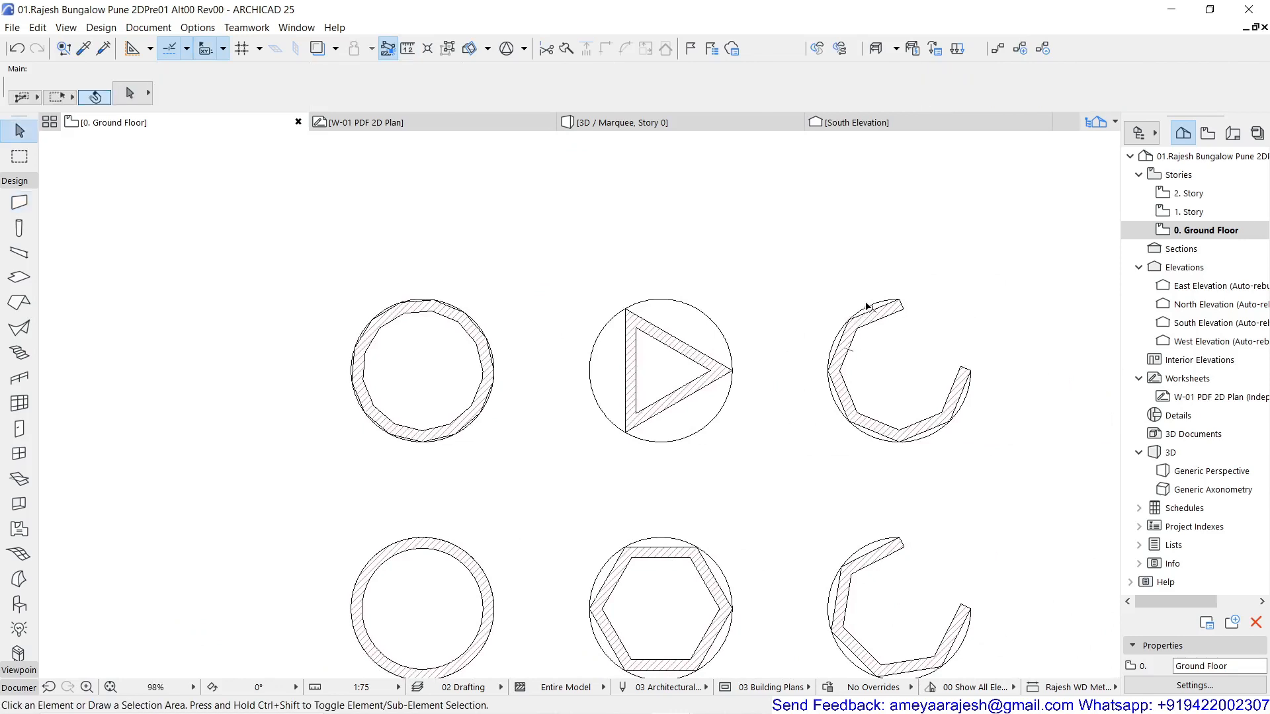
left_click_drag(866, 303, 927, 324)
left_click(860, 290)
left_click(879, 302)
key("ctrl+d")
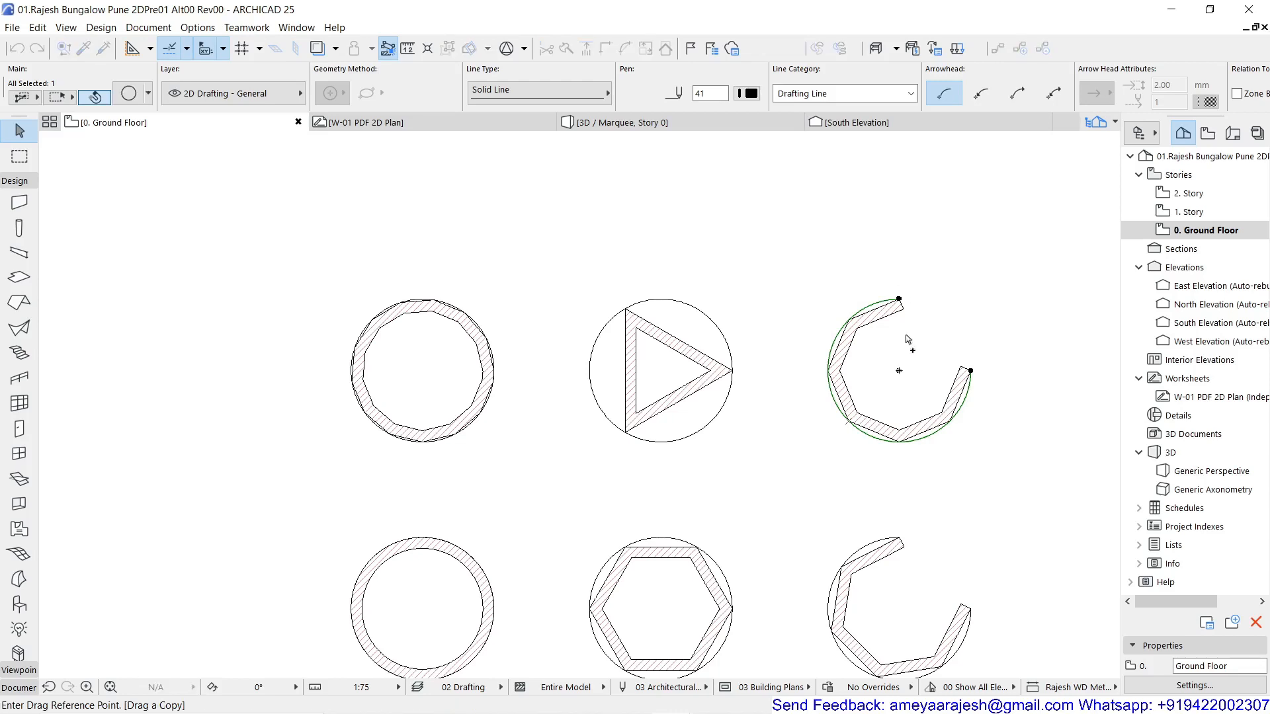
left_click(899, 609)
left_click(899, 371)
scroll(822, 332, "up", 3)
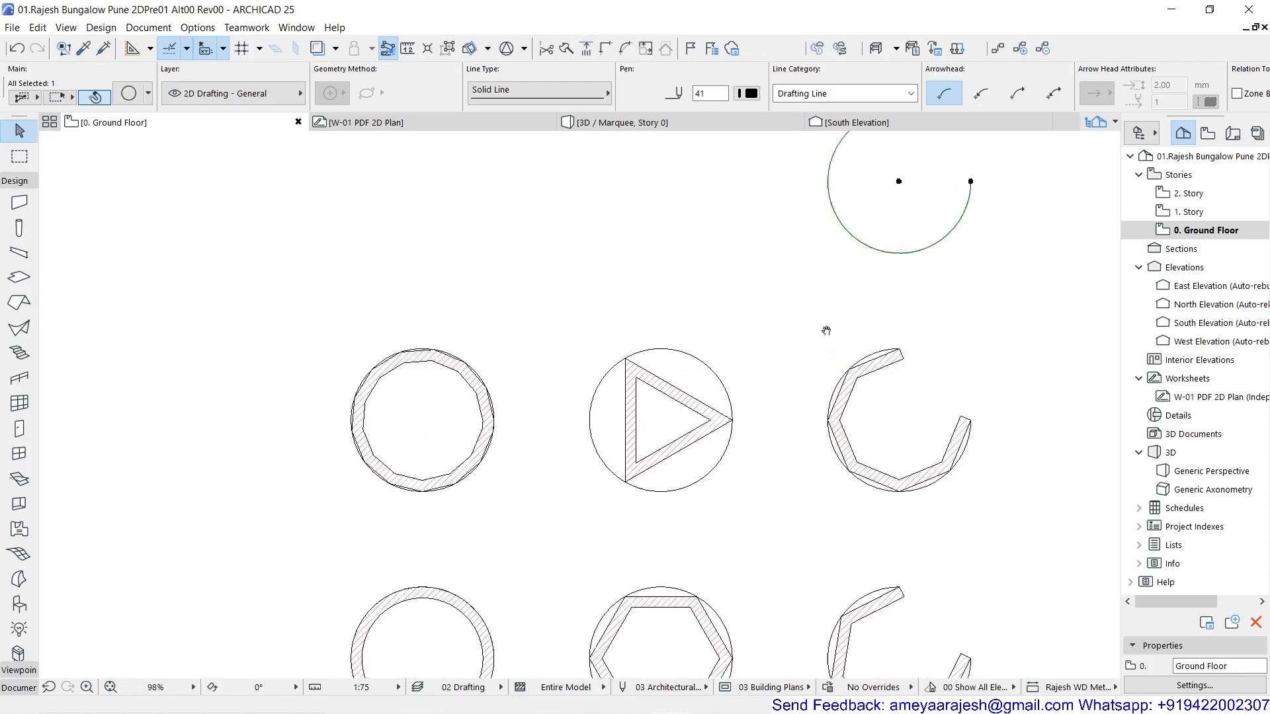
key("Escape")
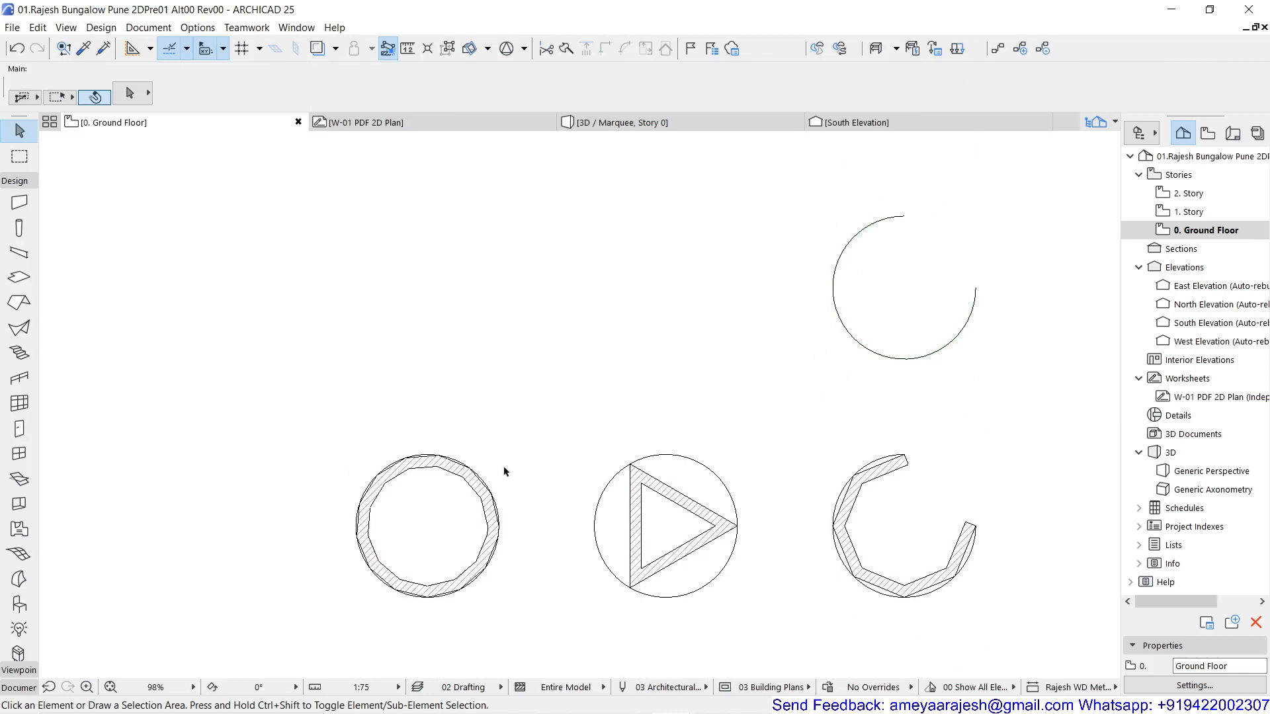
Trace the newly copied arc with a wall using the Magic Wand.
key("w")
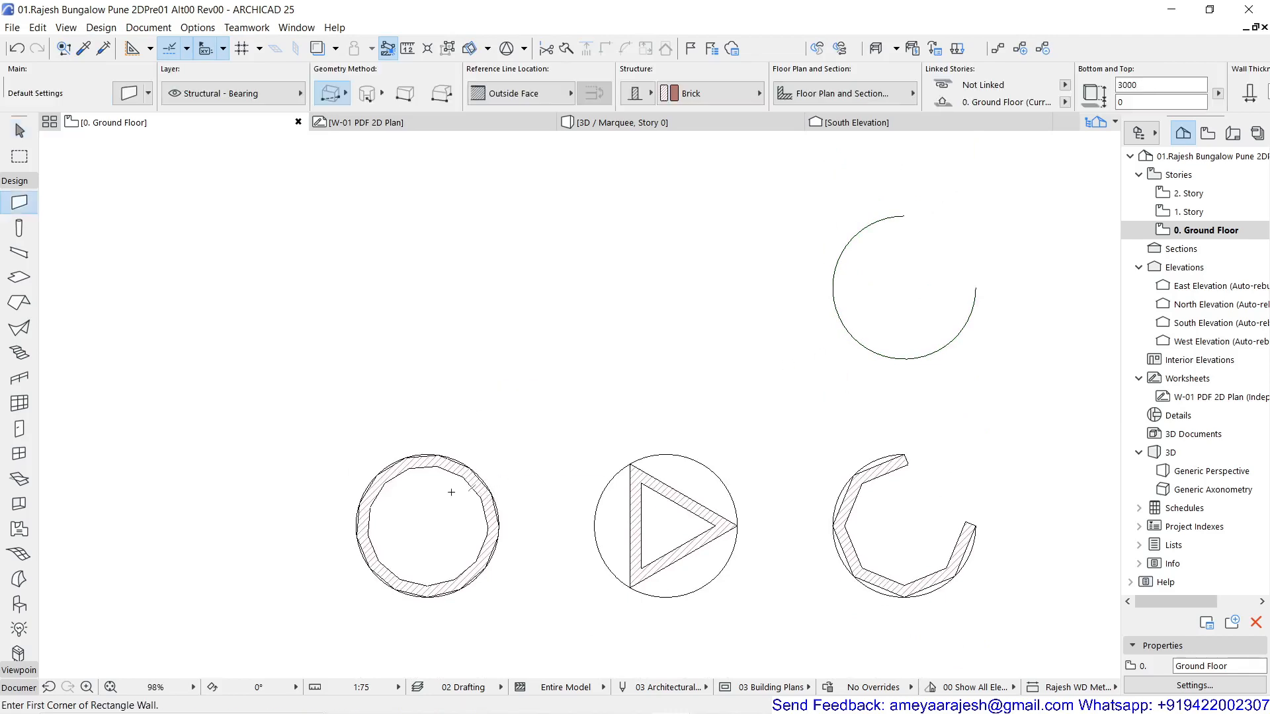
left_click(892, 359)
scroll(912, 264, "up", 1)
scroll(914, 235, "up", 1)
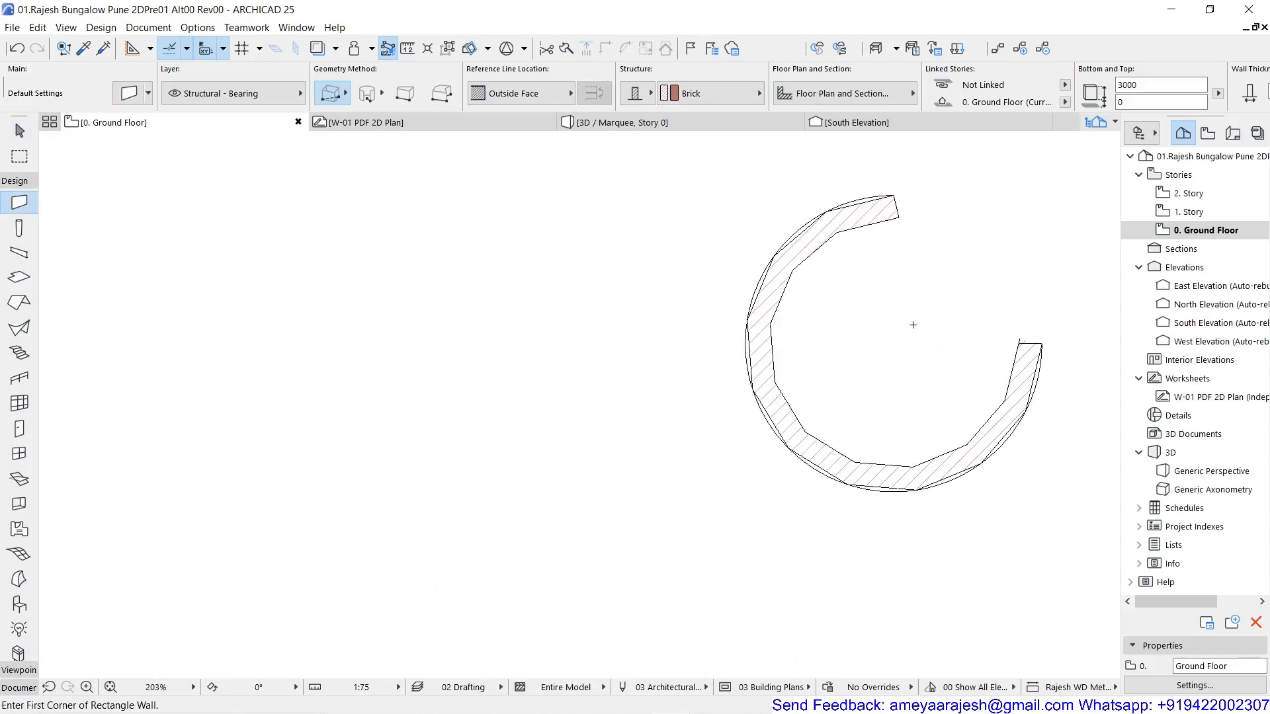
Measure the wall segments at both open ends of the newly traced arc.
scroll(989, 380, "up", 1)
scroll(921, 276, "up", 1)
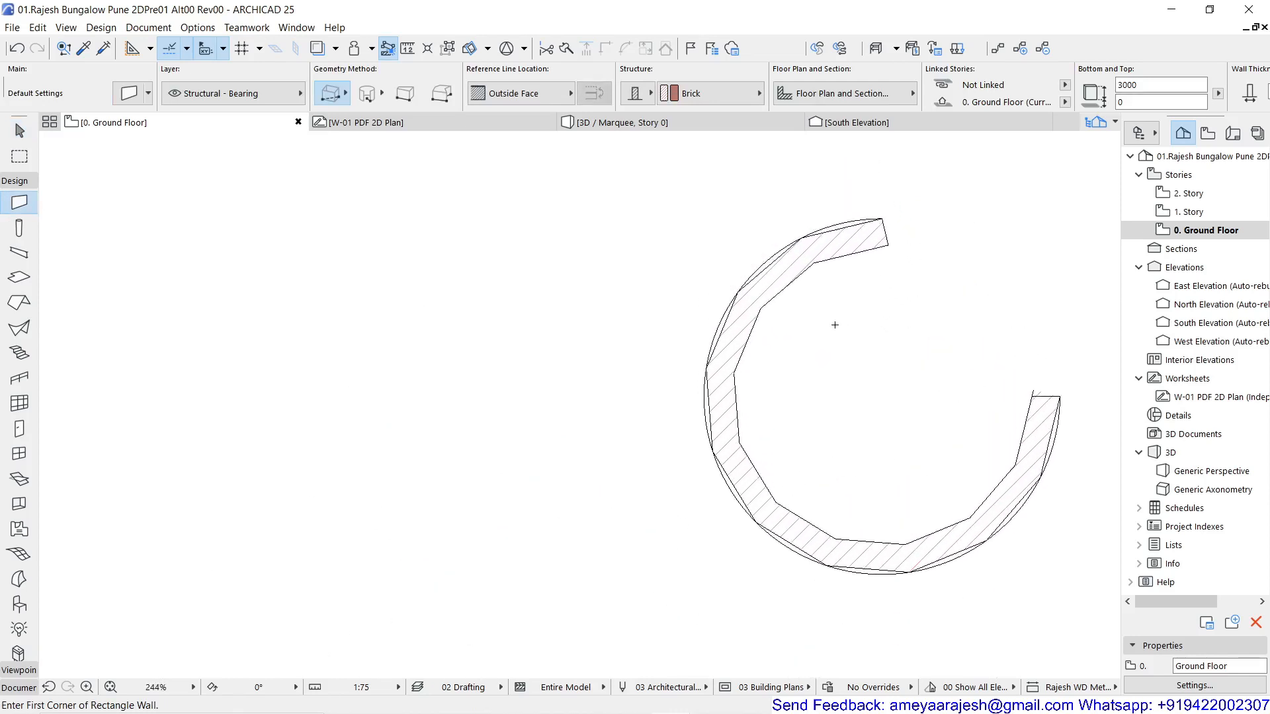
key("m")
scroll(776, 217, "up", 4)
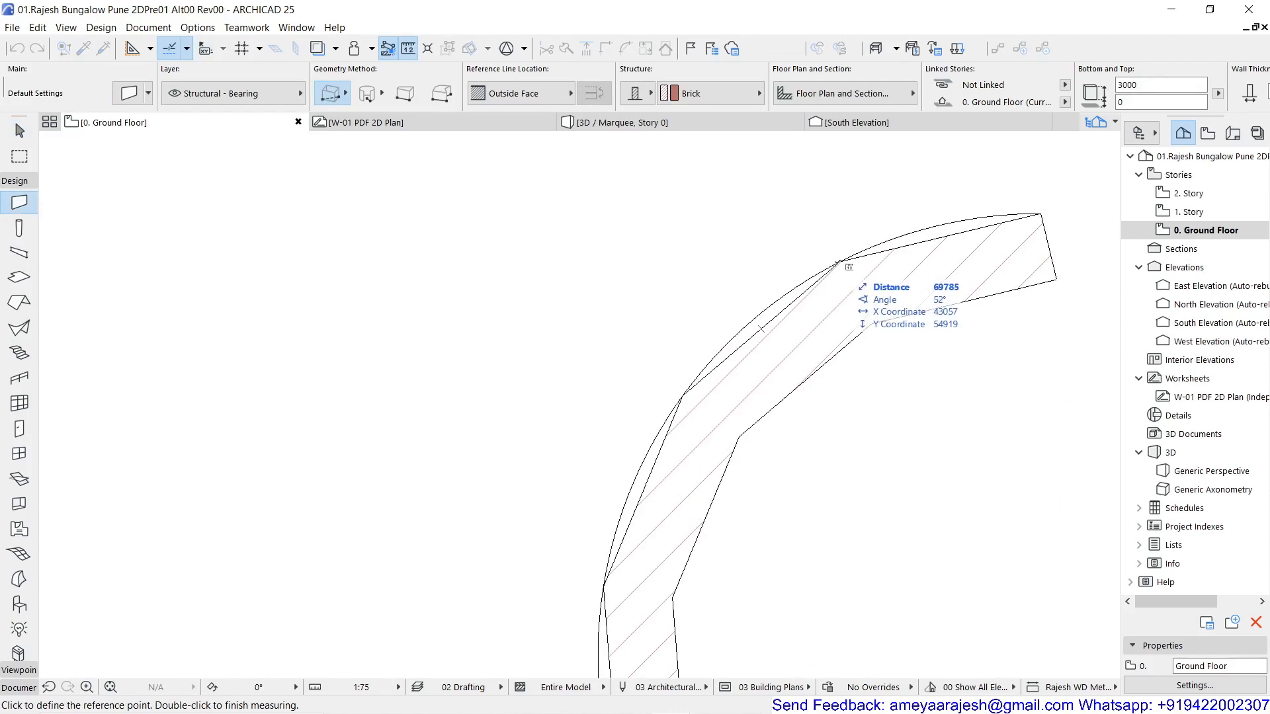
left_click(840, 262)
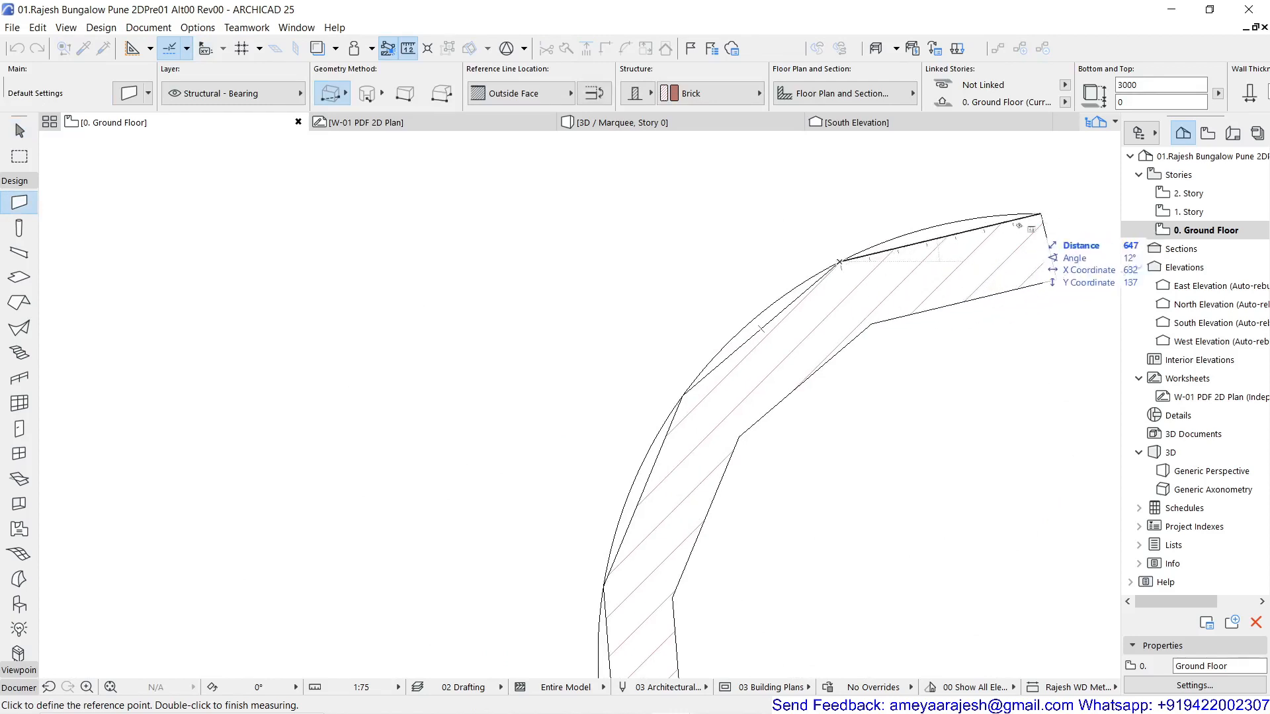
scroll(738, 433, "down", 4)
middle_click_drag(801, 457, 558, 398)
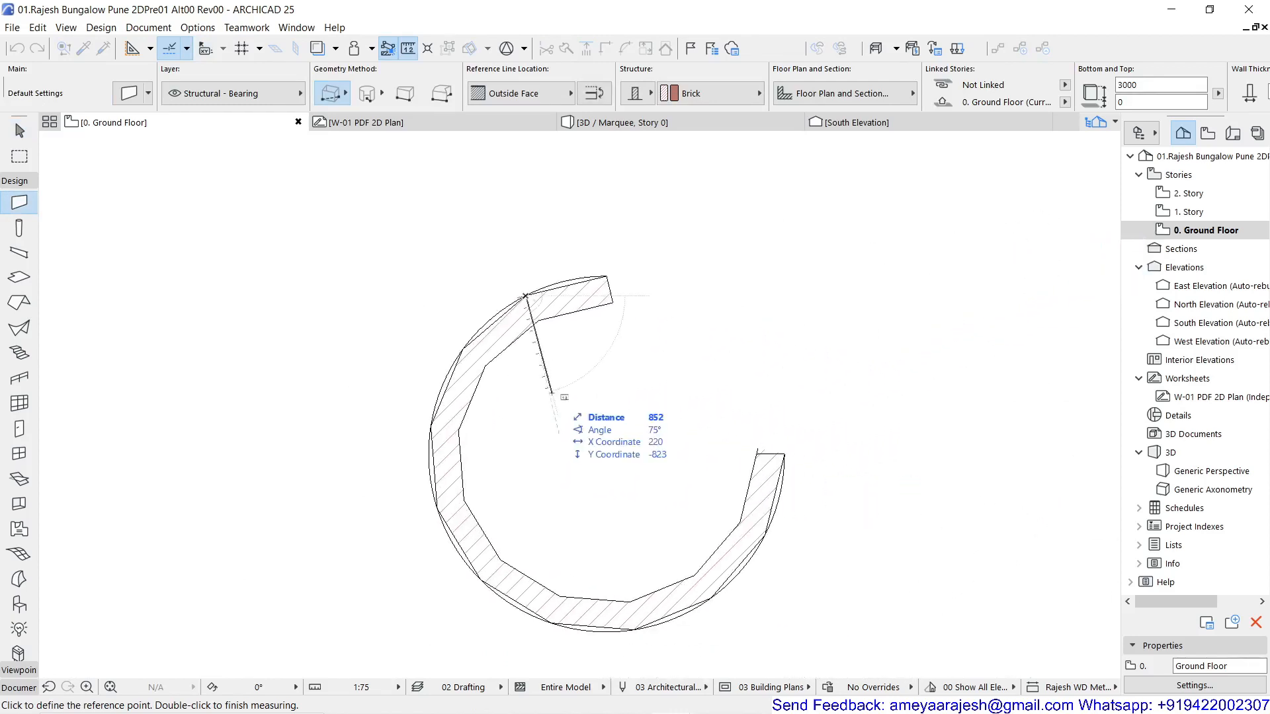
scroll(741, 513, "up", 3)
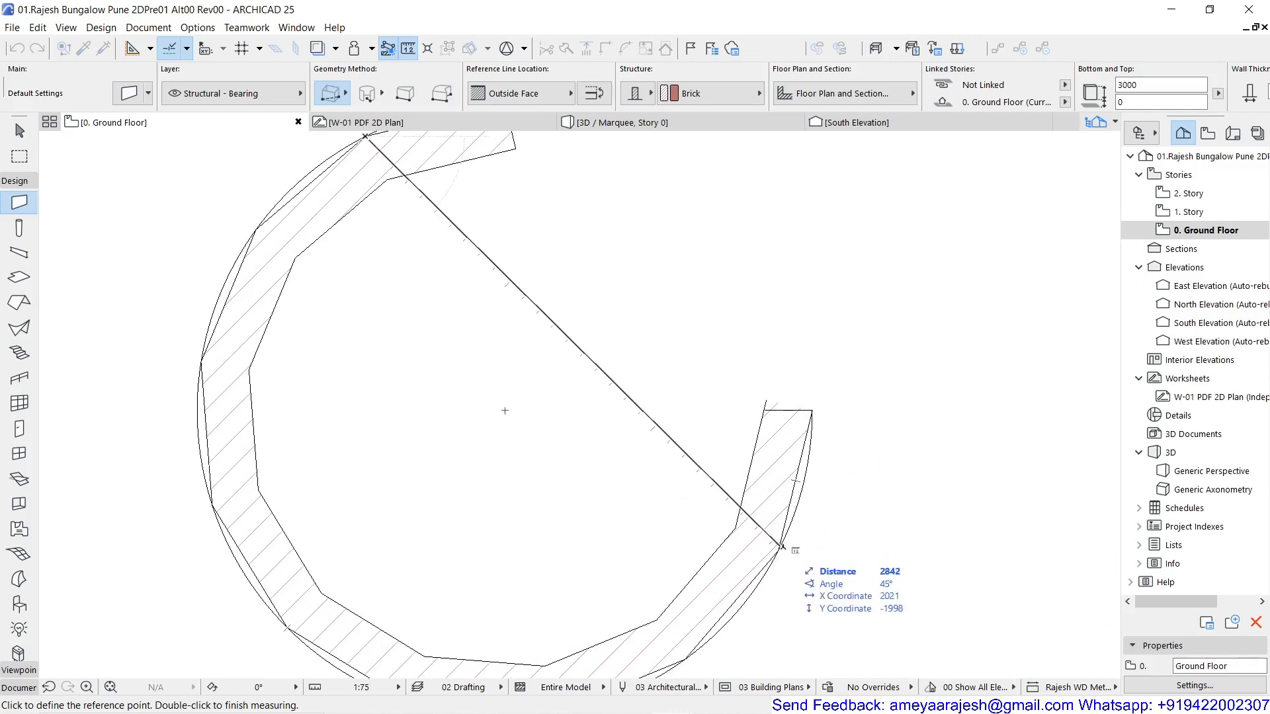
left_click(779, 548)
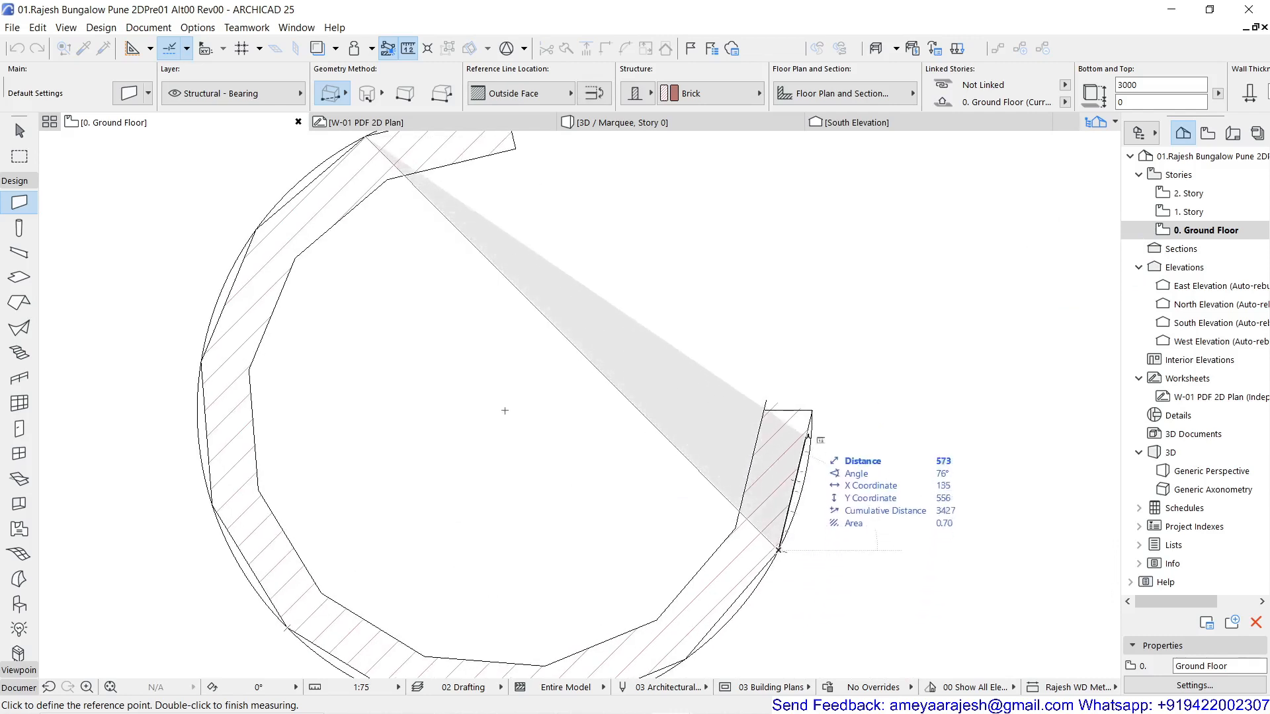
left_click(813, 411)
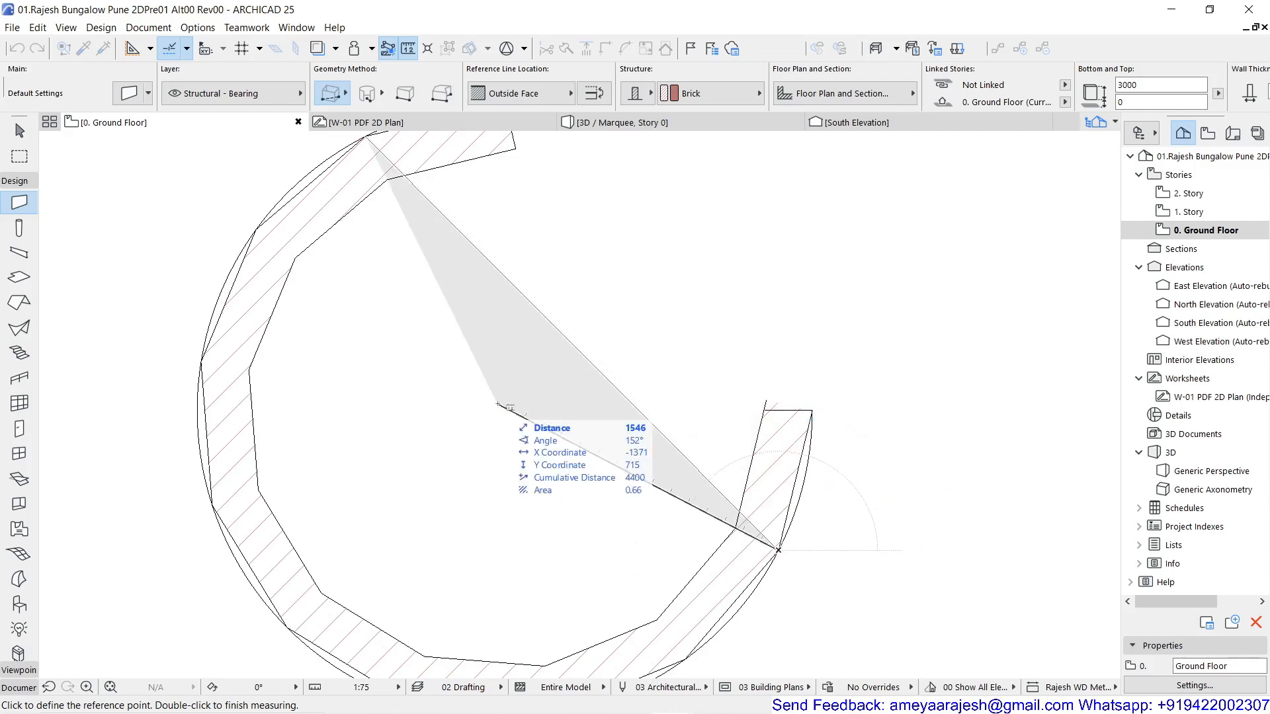
key("Escape")
Copy the circle around the triangular wall straight up into the new top row, using the arc centres as reference points.
scroll(462, 407, "down", 3)
scroll(481, 389, "down", 1)
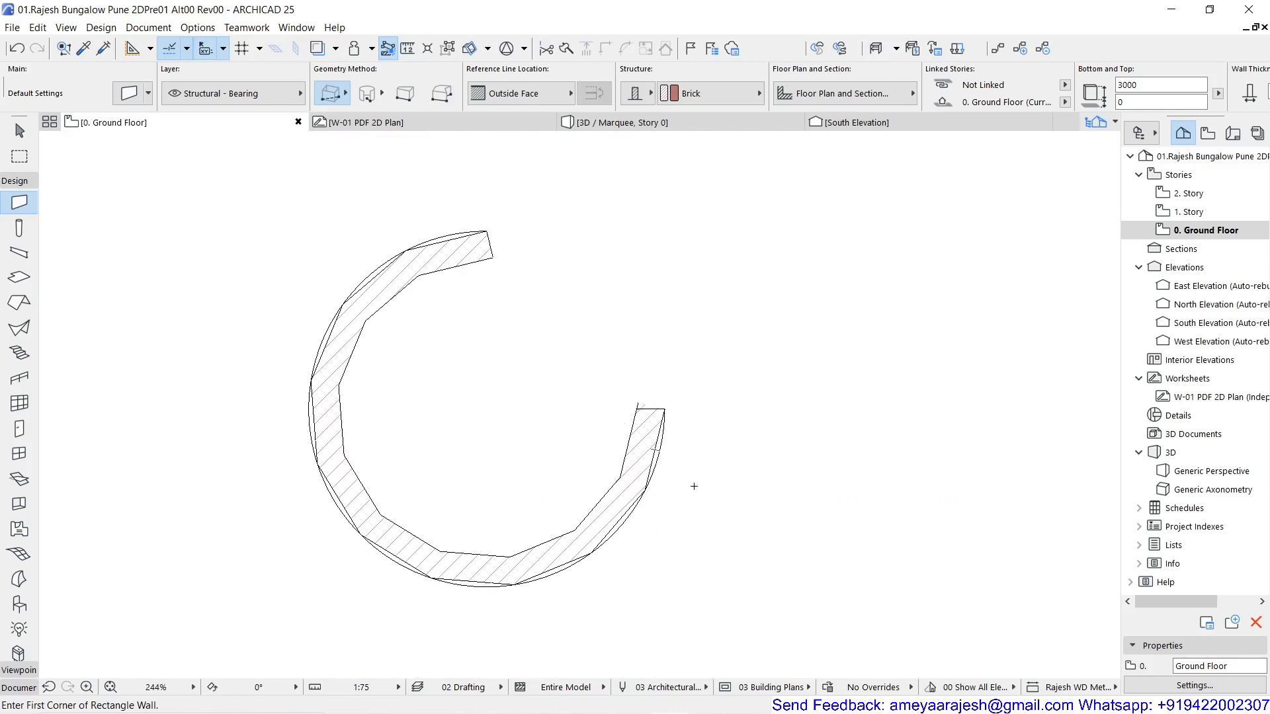
scroll(694, 487, "down", 1)
scroll(584, 594, "down", 1)
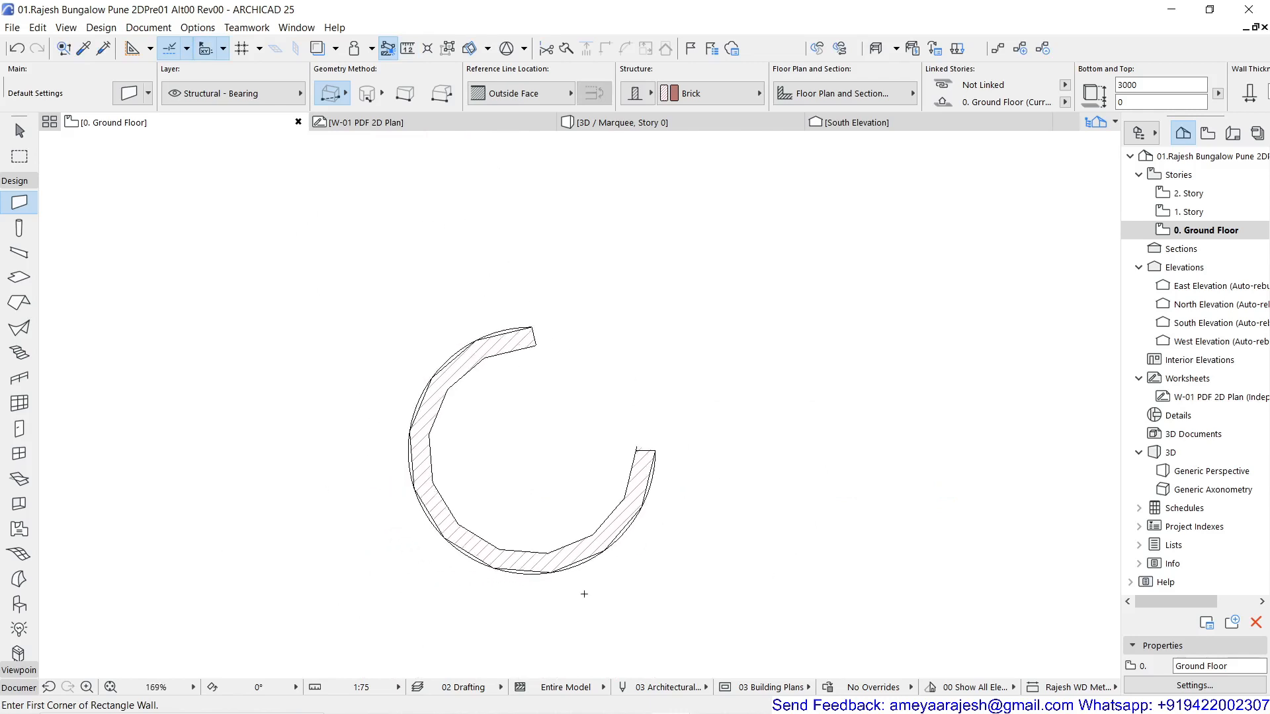
scroll(575, 585, "down", 1)
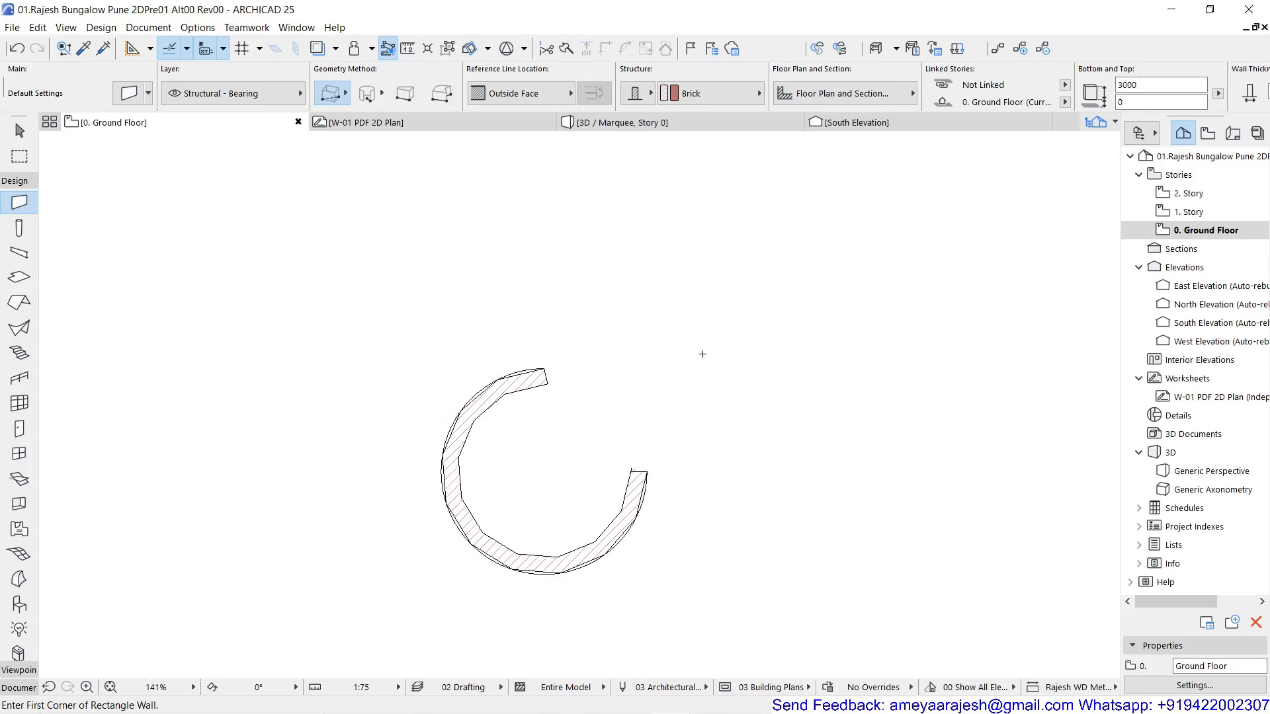
scroll(705, 352, "down", 2)
middle_click_drag(550, 475, 713, 332)
scroll(714, 333, "down", 1)
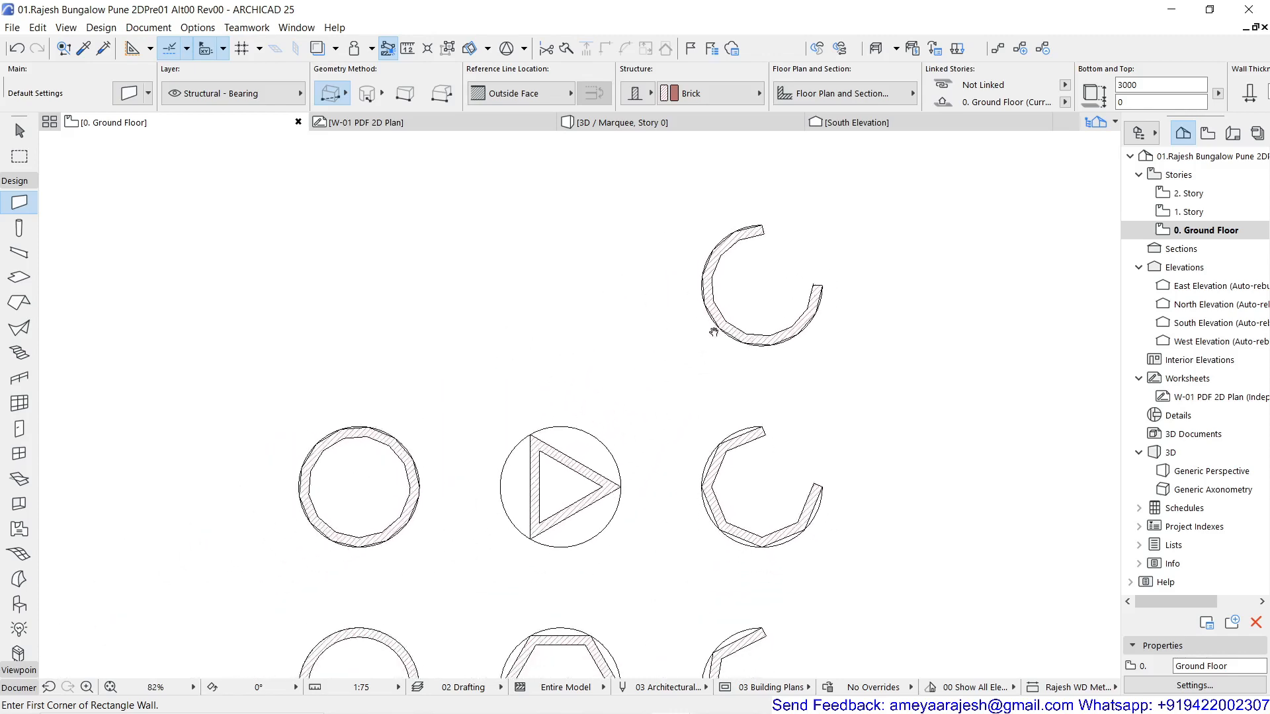
scroll(714, 333, "up", 2)
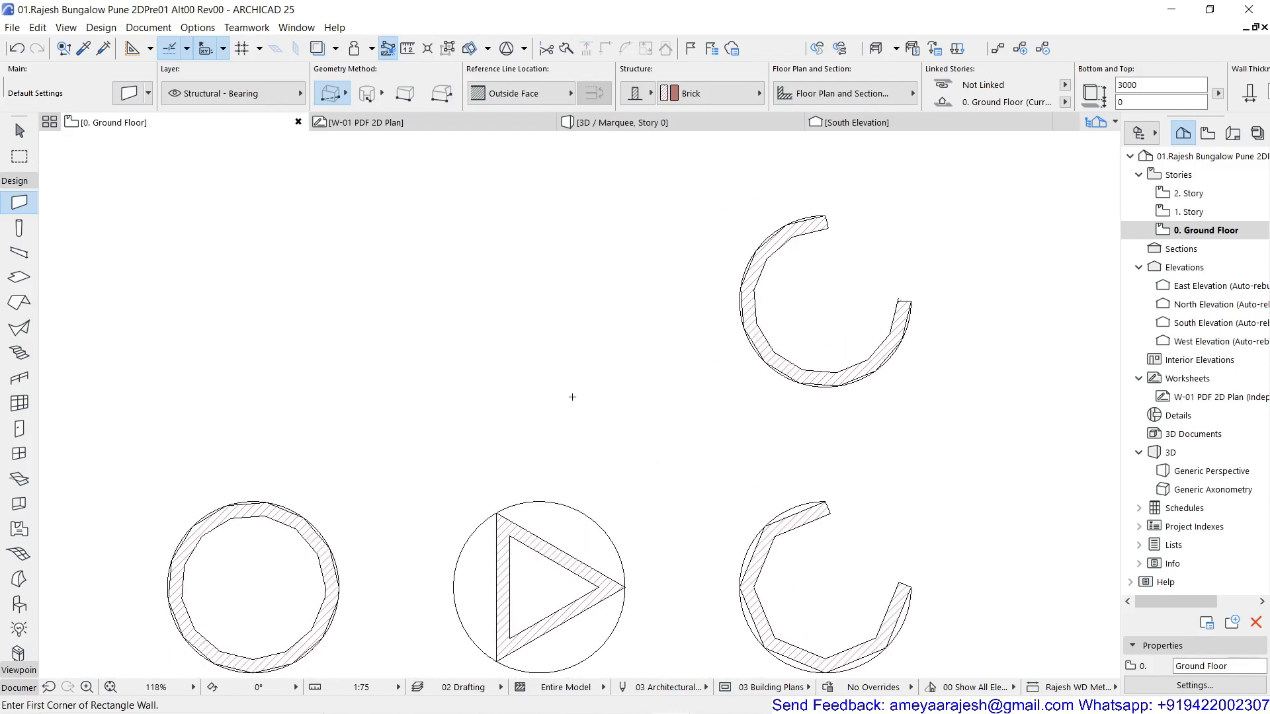
key("Escape")
left_click(563, 502)
left_click(549, 512)
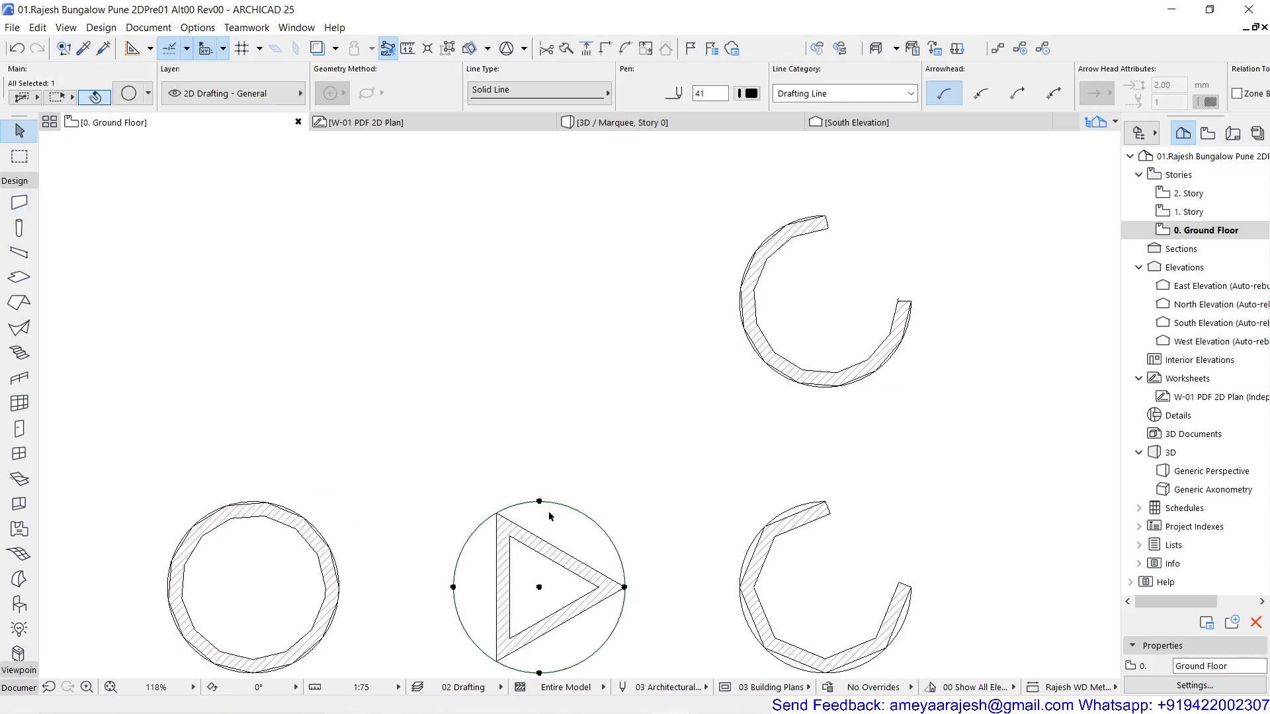
key("ctrl+d")
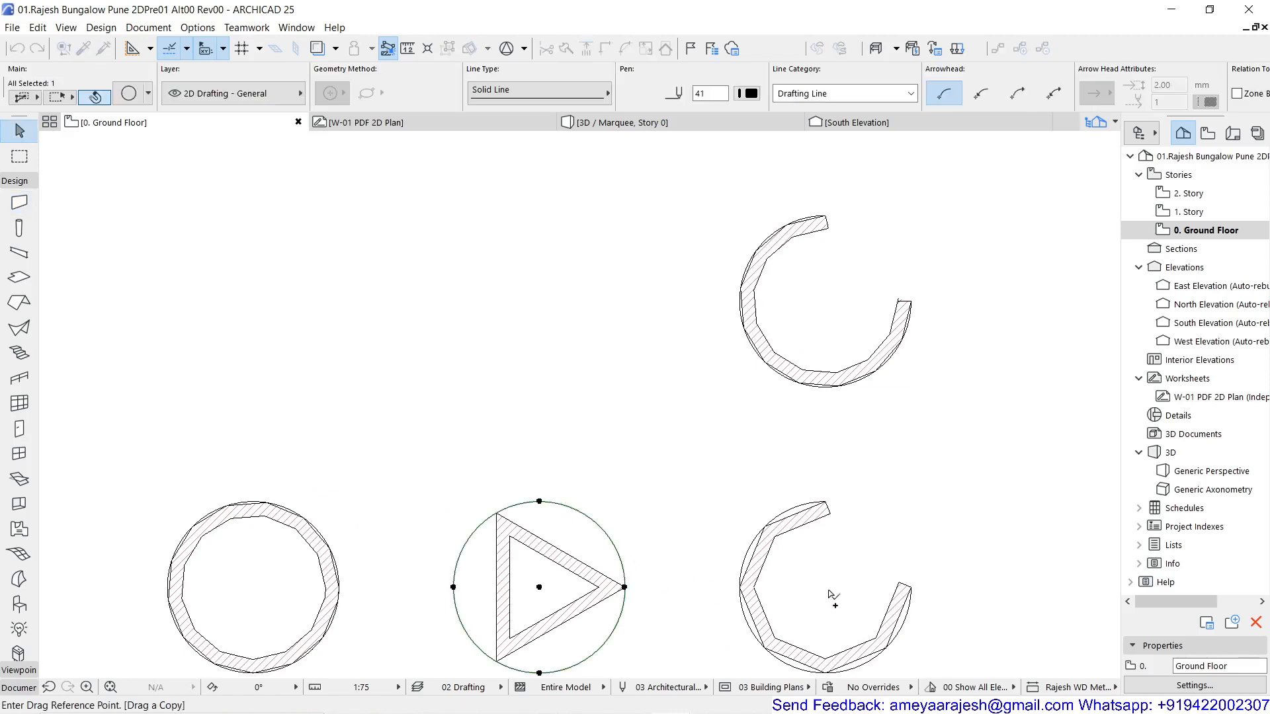
left_click(825, 587)
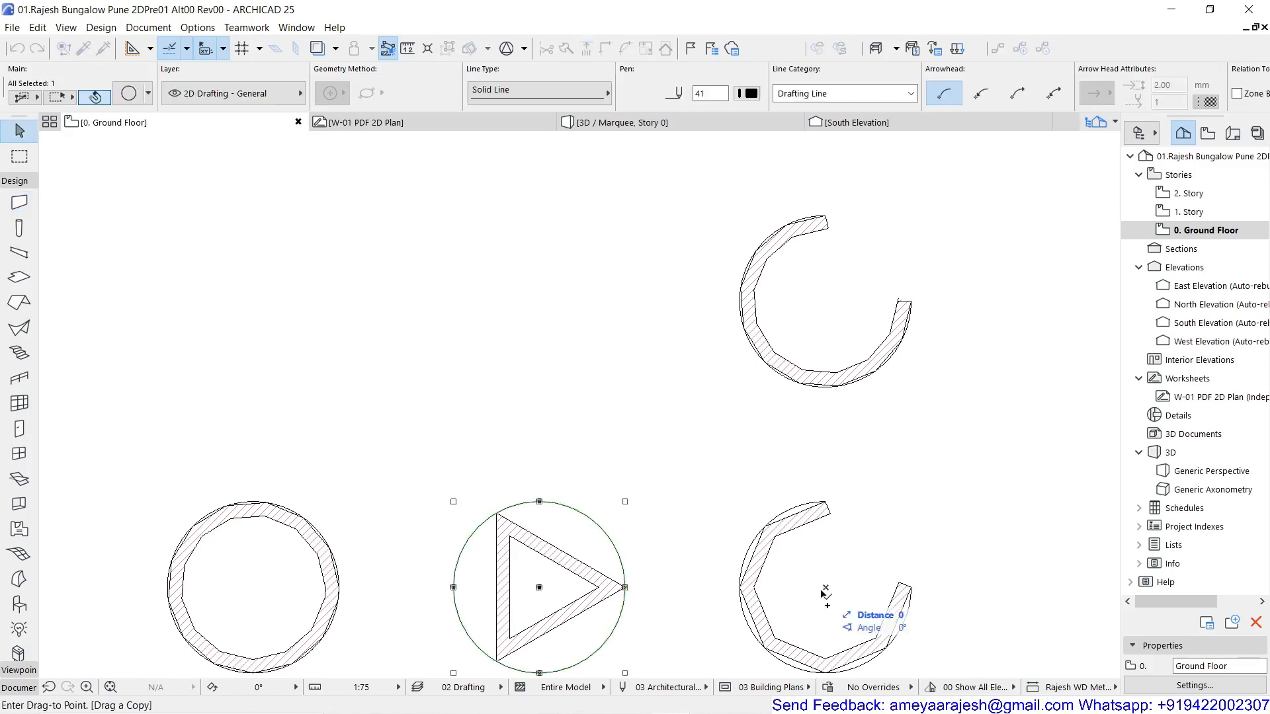
left_click(826, 302)
key("Escape")
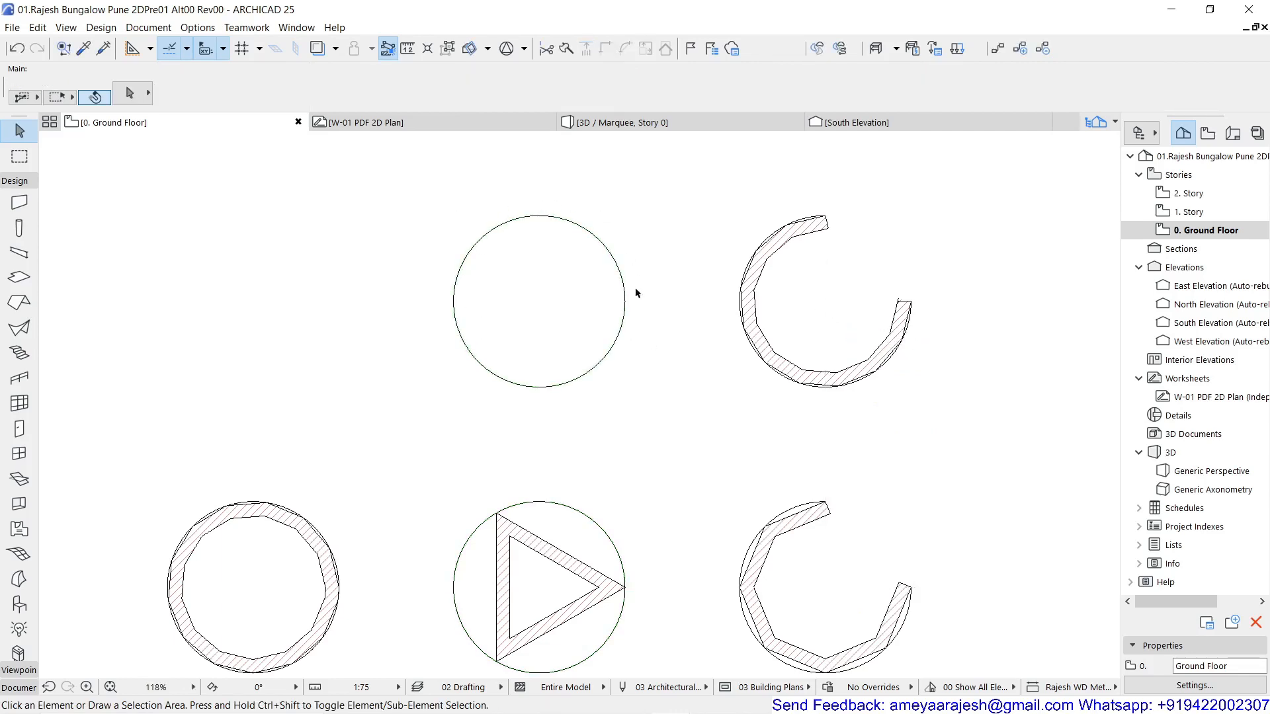
Set the Magic Wand to trace with a deviation from curves of less than 200, keeping the Linear Segments preference.
left_click(105, 28)
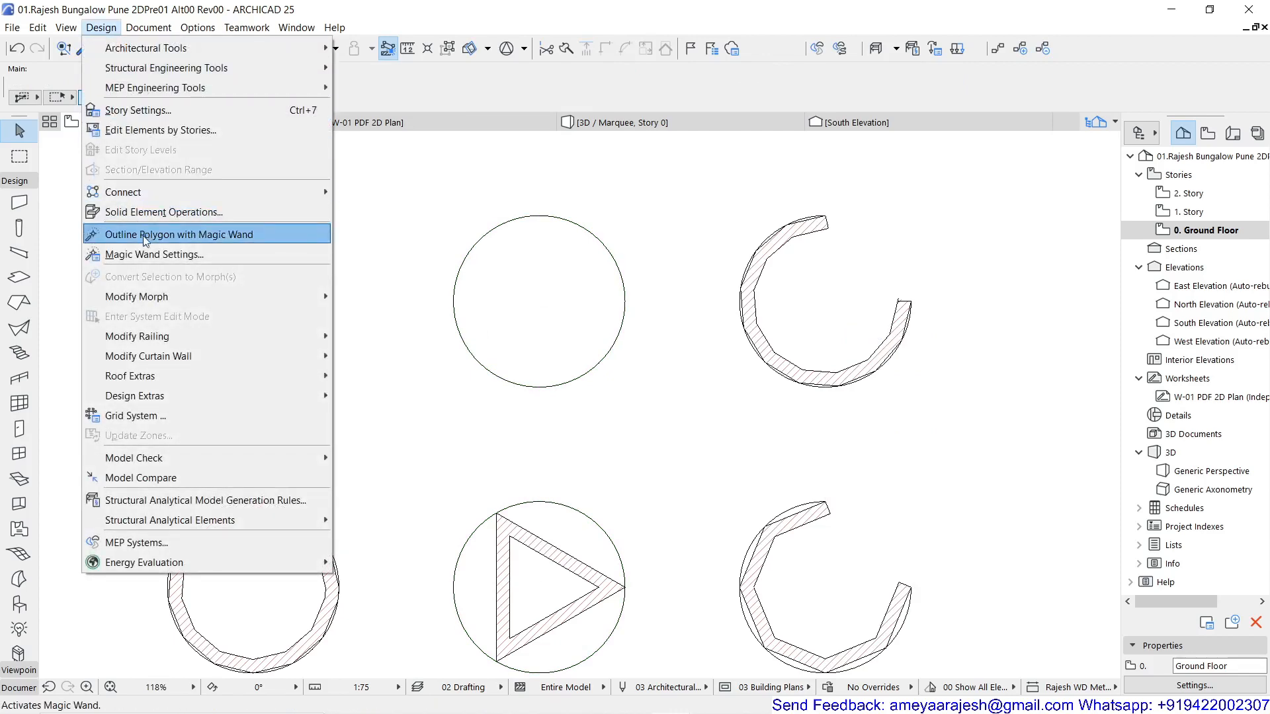
left_click(159, 255)
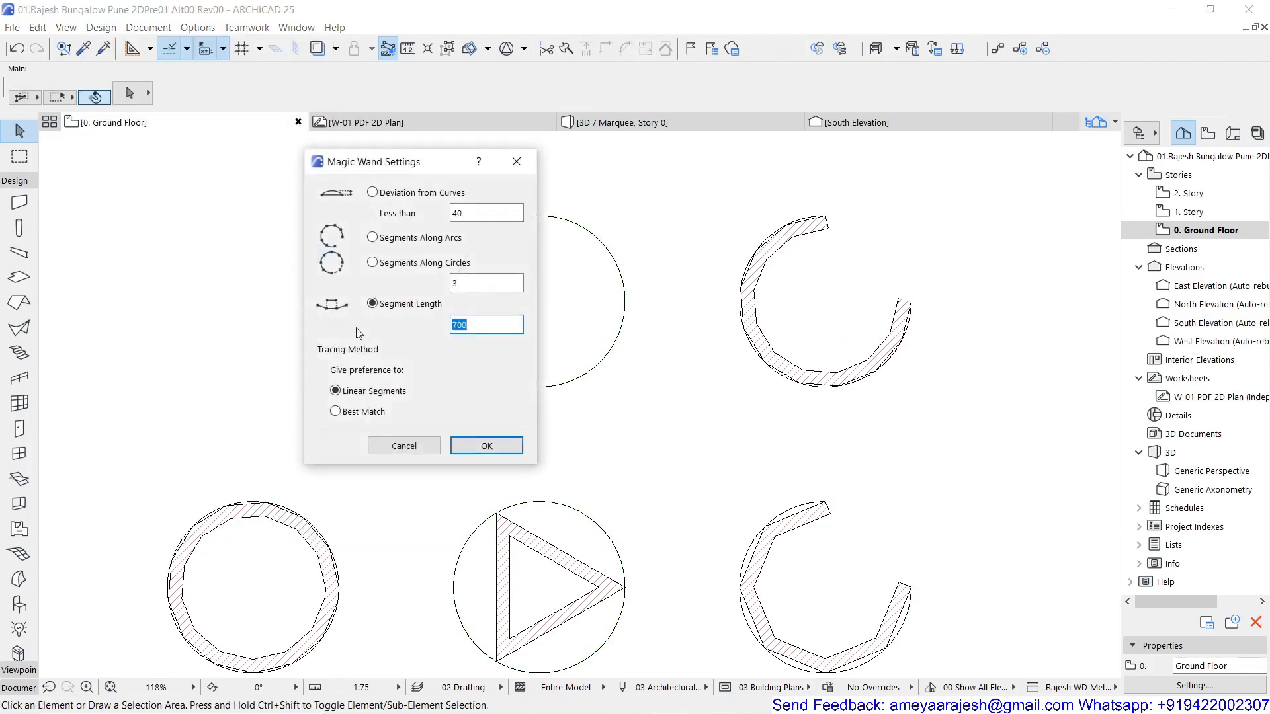
left_click(372, 193)
left_click(484, 214)
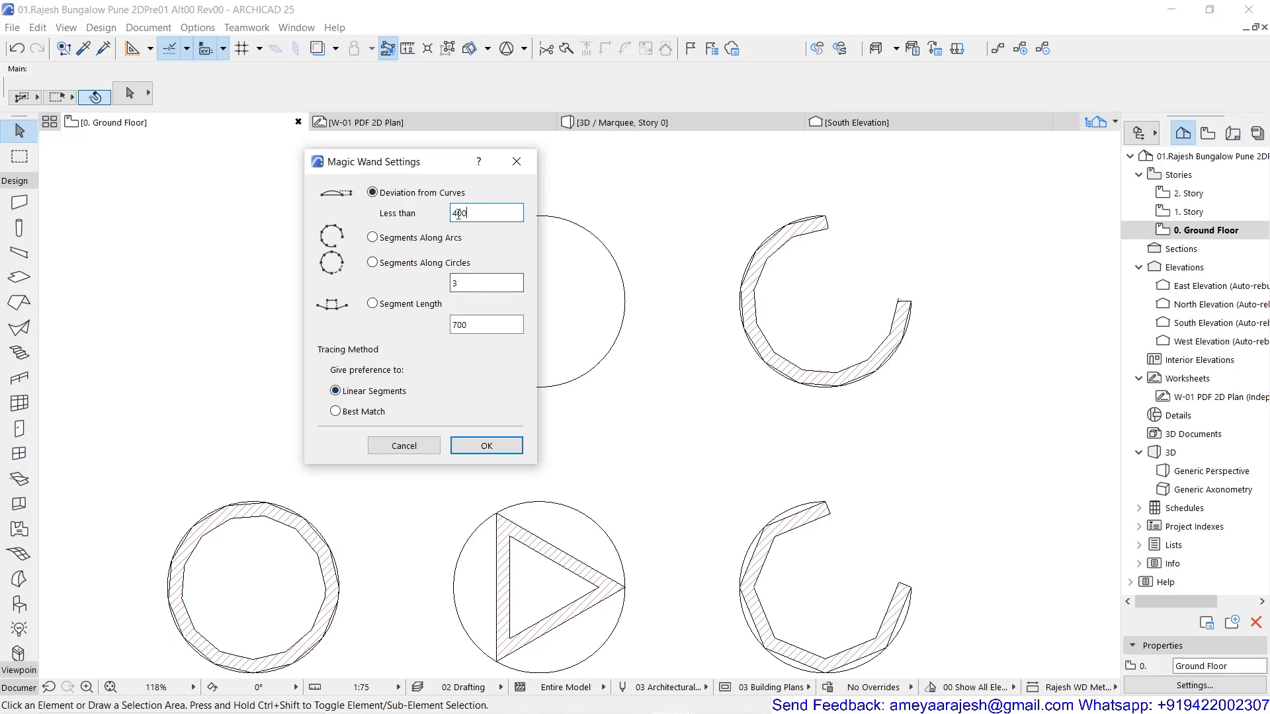
left_click_drag(457, 214, 453, 213)
type("2")
left_click(487, 447)
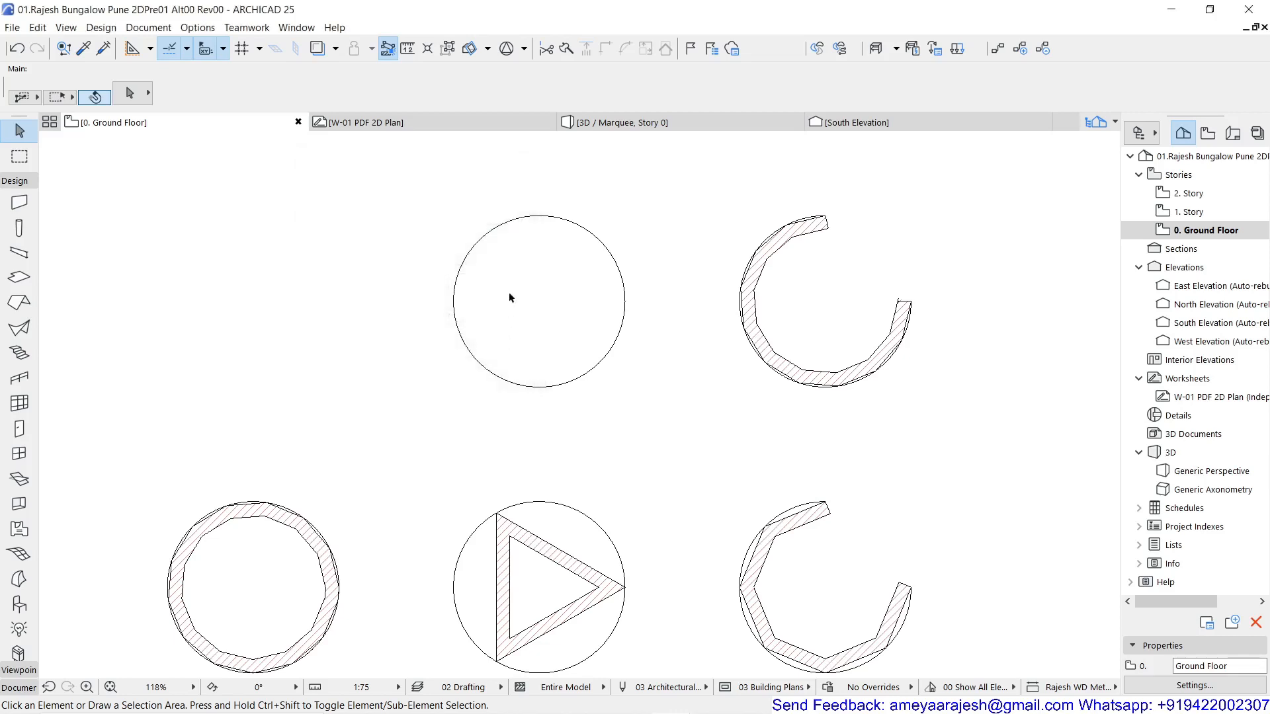
Trace the empty top-row circle with a wall using the Magic Wand.
left_click(20, 201)
left_click(506, 260)
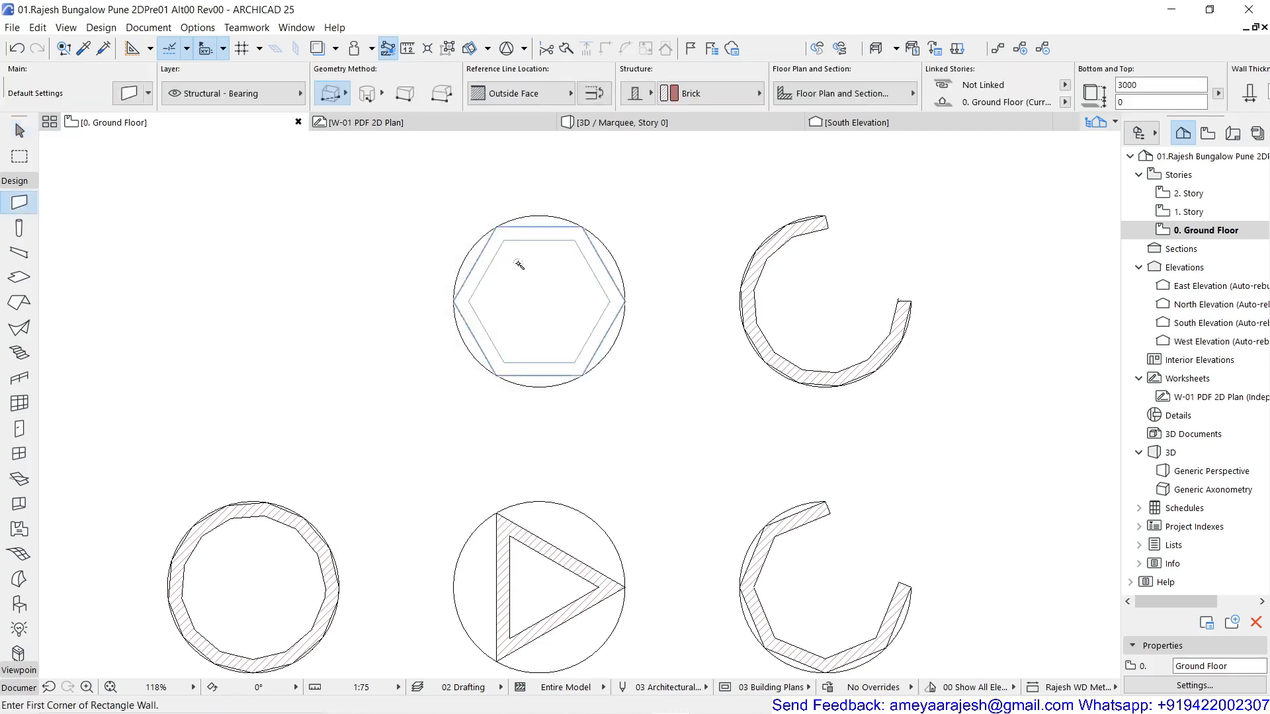
left_click(520, 263)
Measure the deviation from the midpoint of the hexagonal wall's upper edge to the top of its circle.
scroll(549, 184, "up", 5)
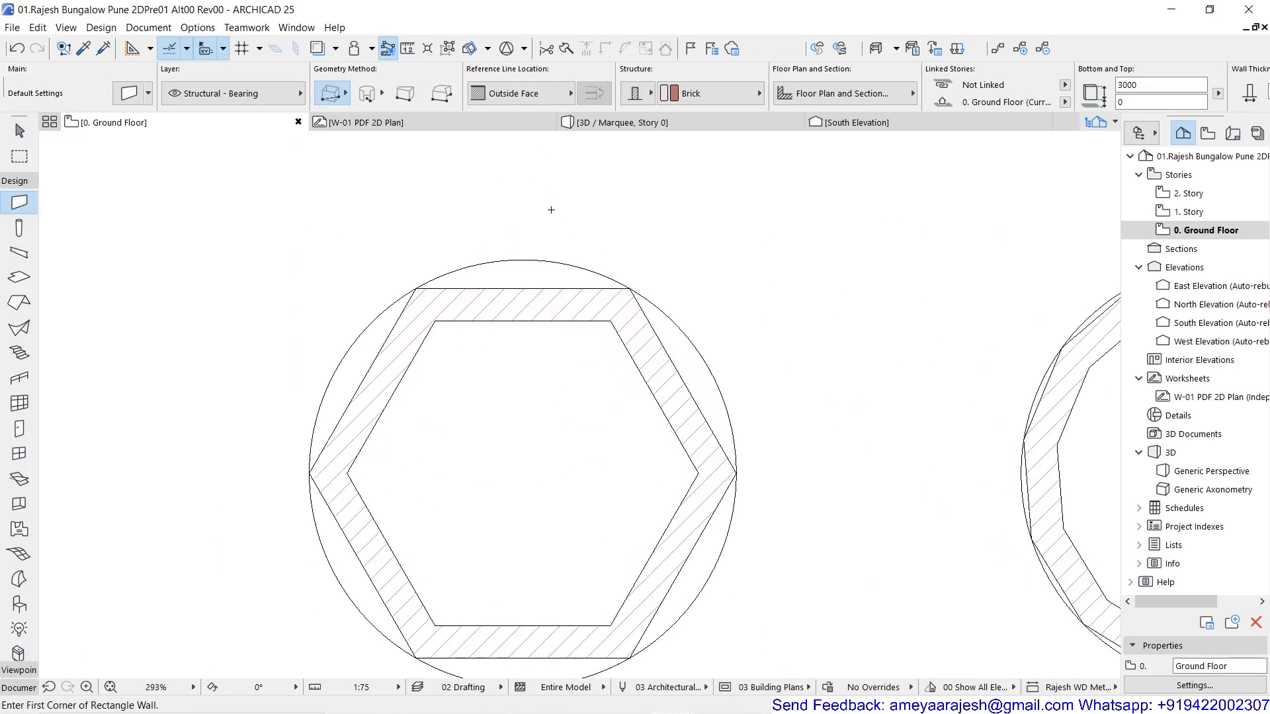
key("m")
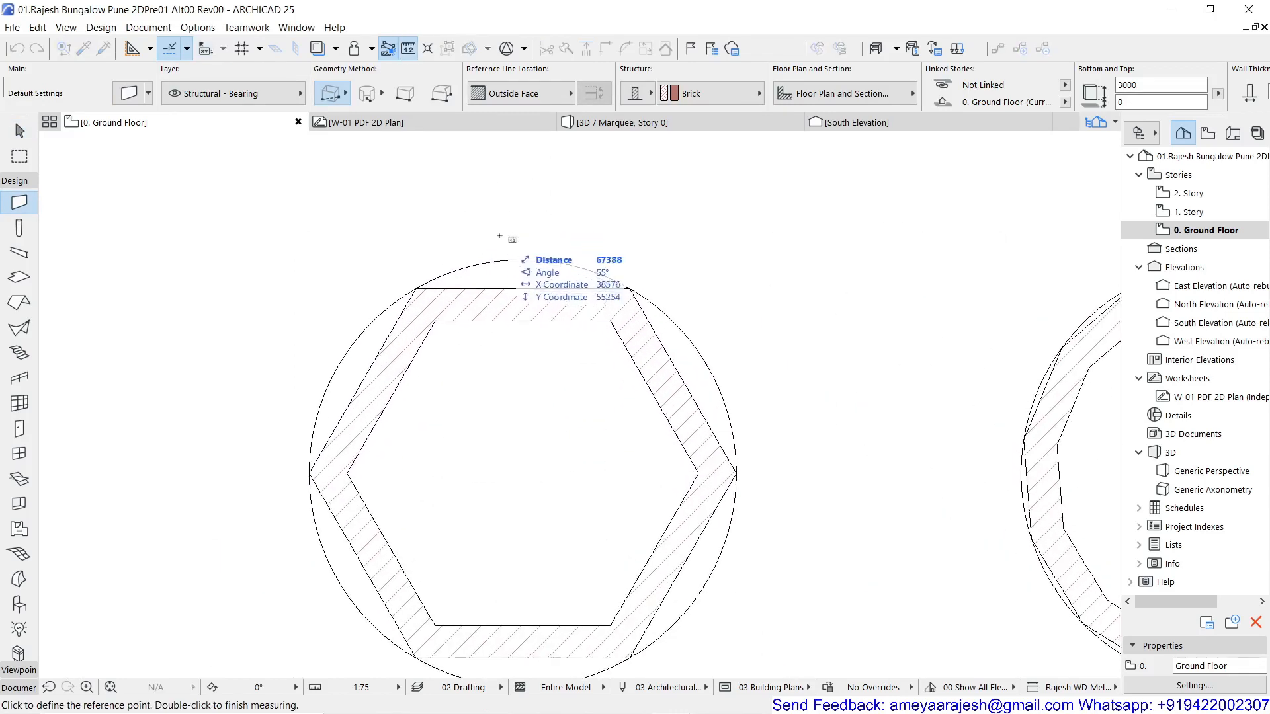
left_click(524, 288)
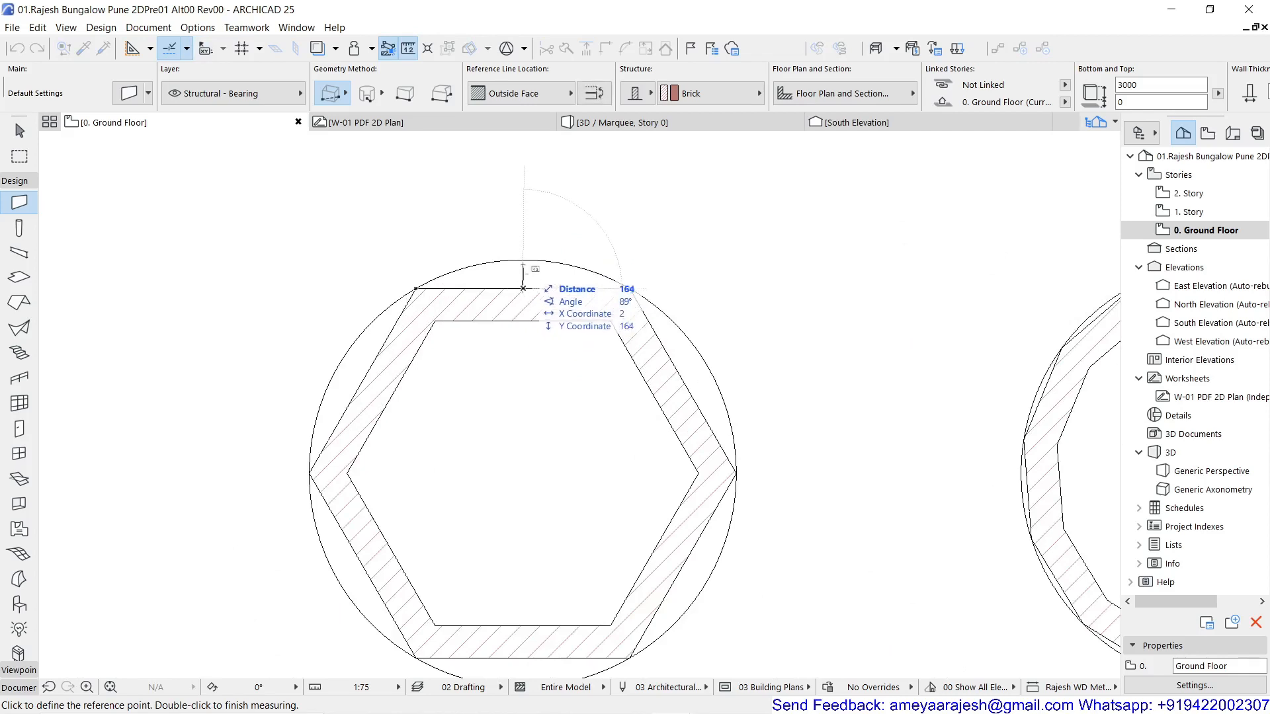
scroll(523, 260, "up", 2)
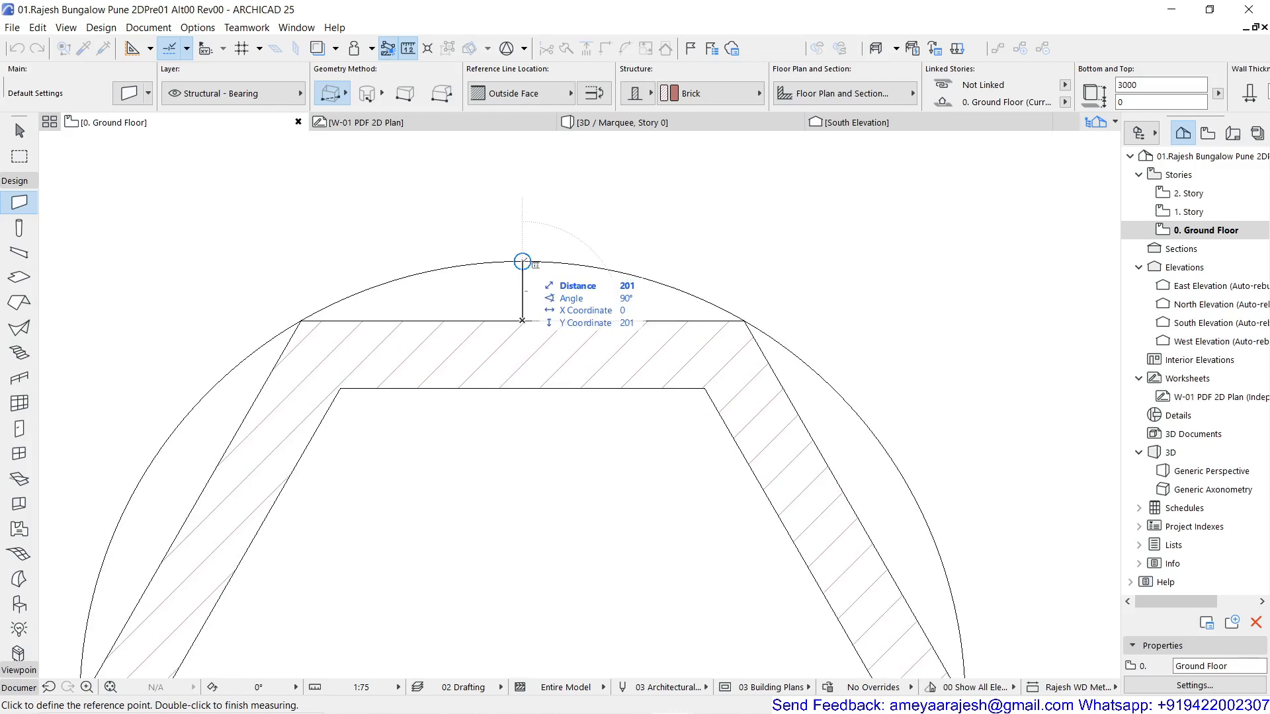
key("Escape")
scroll(504, 334, "down", 3)
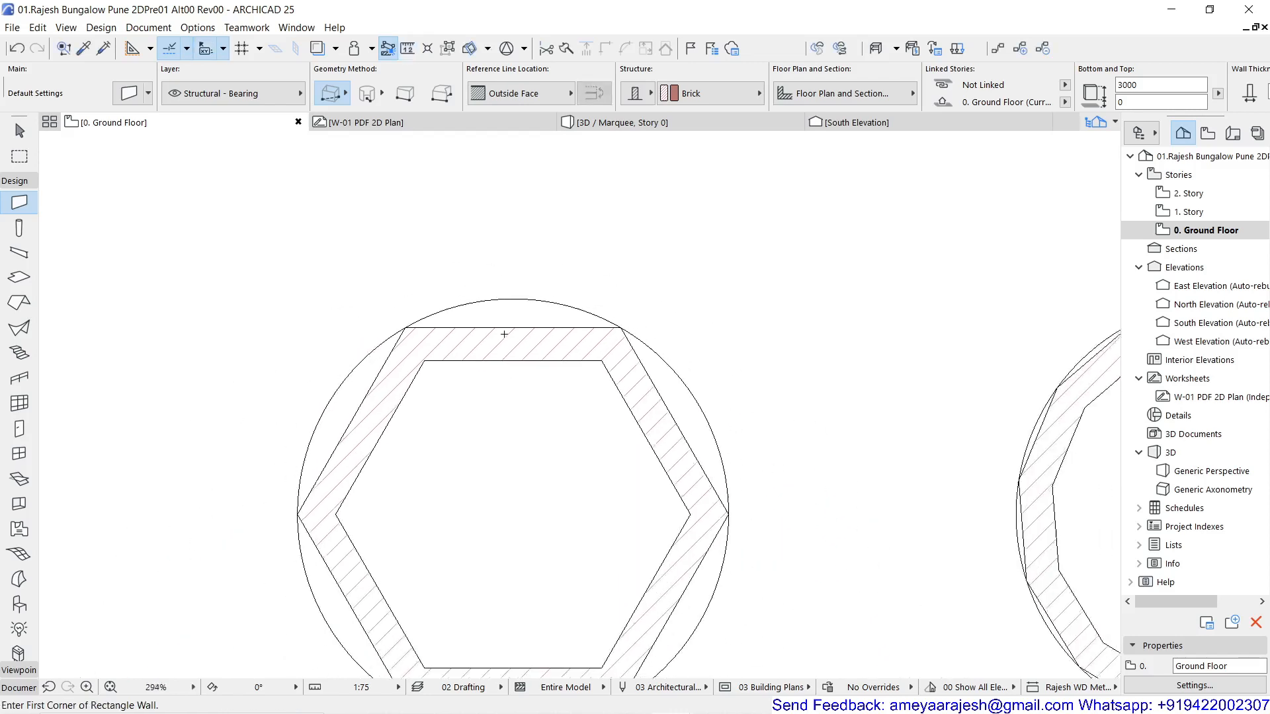
scroll(504, 334, "down", 3)
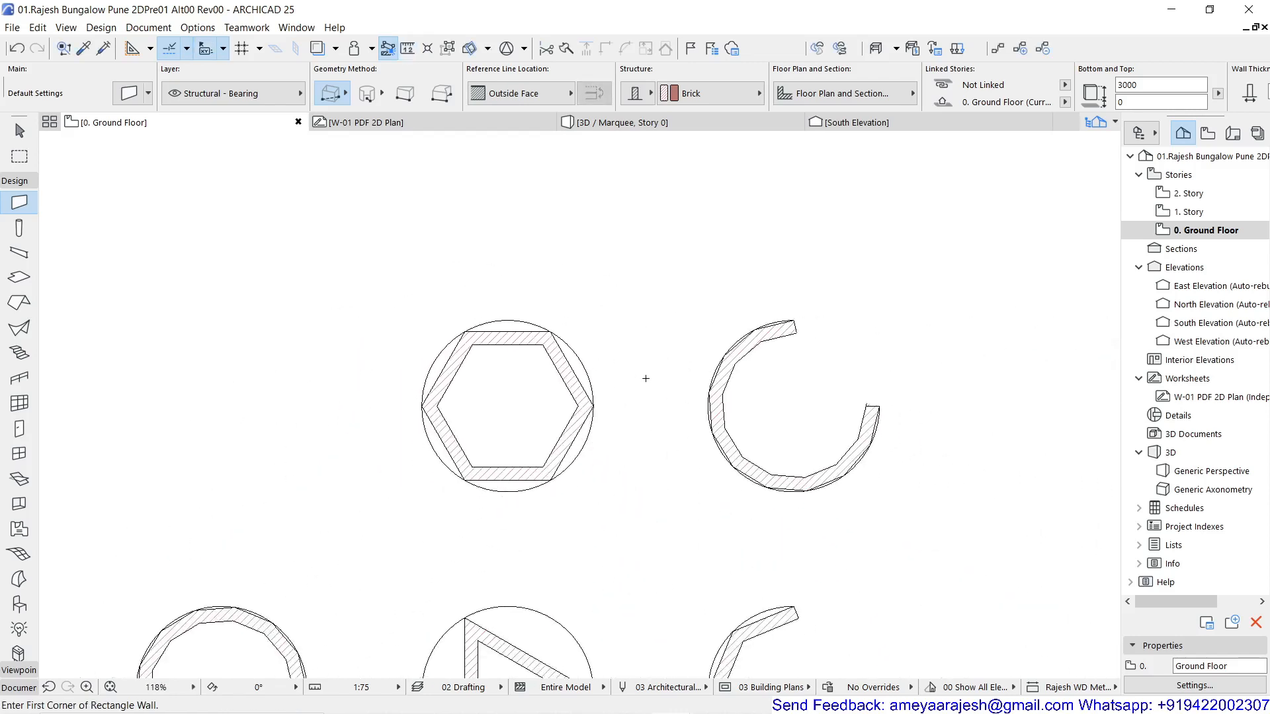
key("Escape")
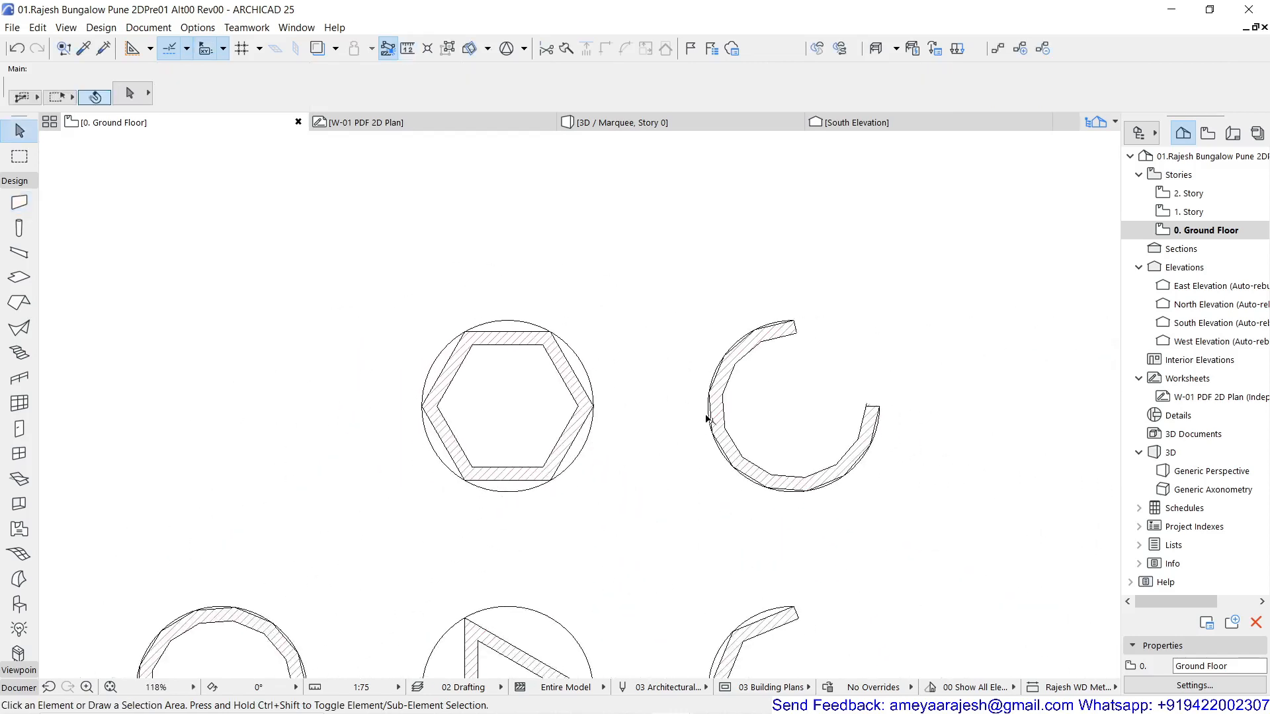
Copy the top-row arc horizontally 10000 to the free place beyond the hexagonal wall, using the centres of the row below as reference points.
left_click(708, 419)
key("ctrl+shift+d")
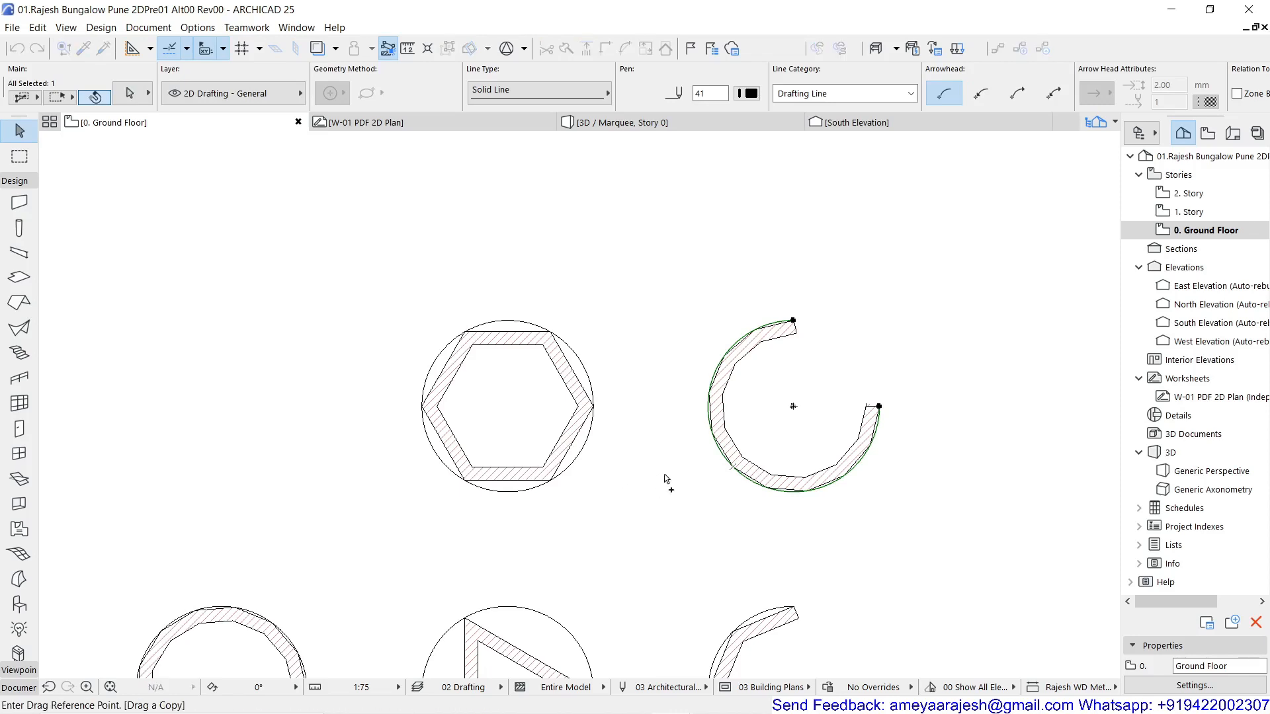
scroll(668, 473, "down", 1)
scroll(668, 473, "down", 2)
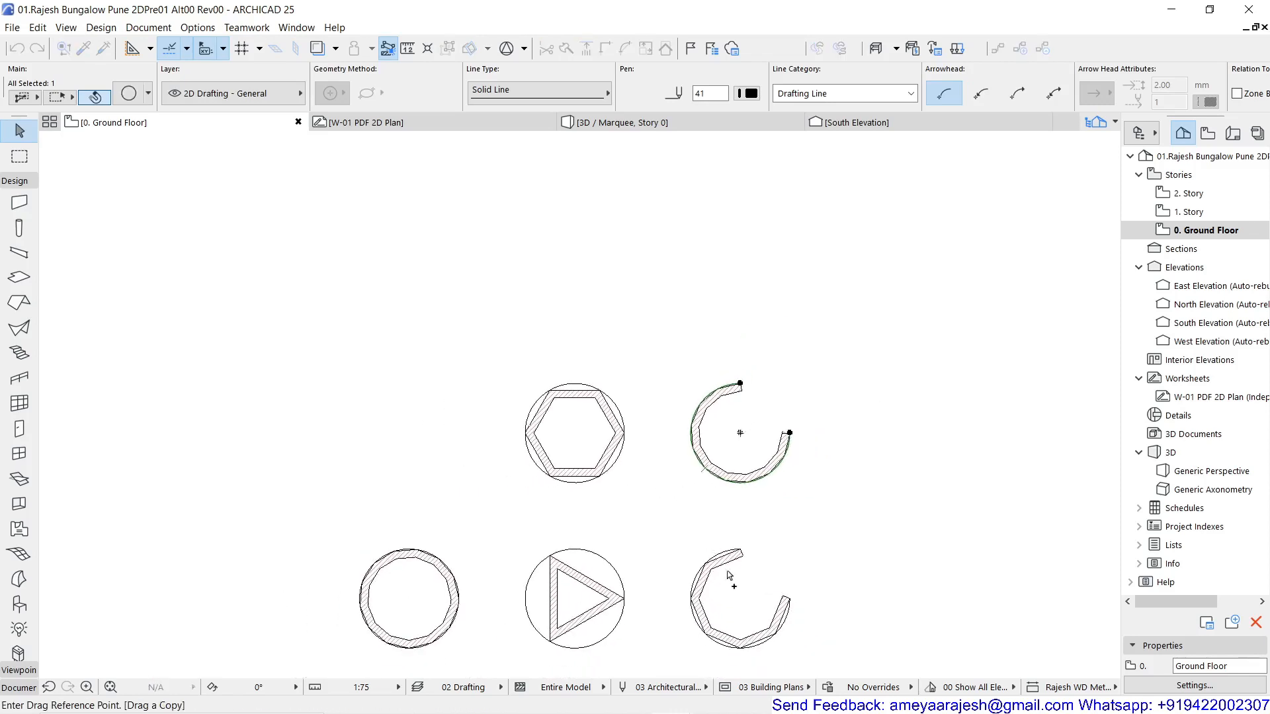
left_click(740, 598)
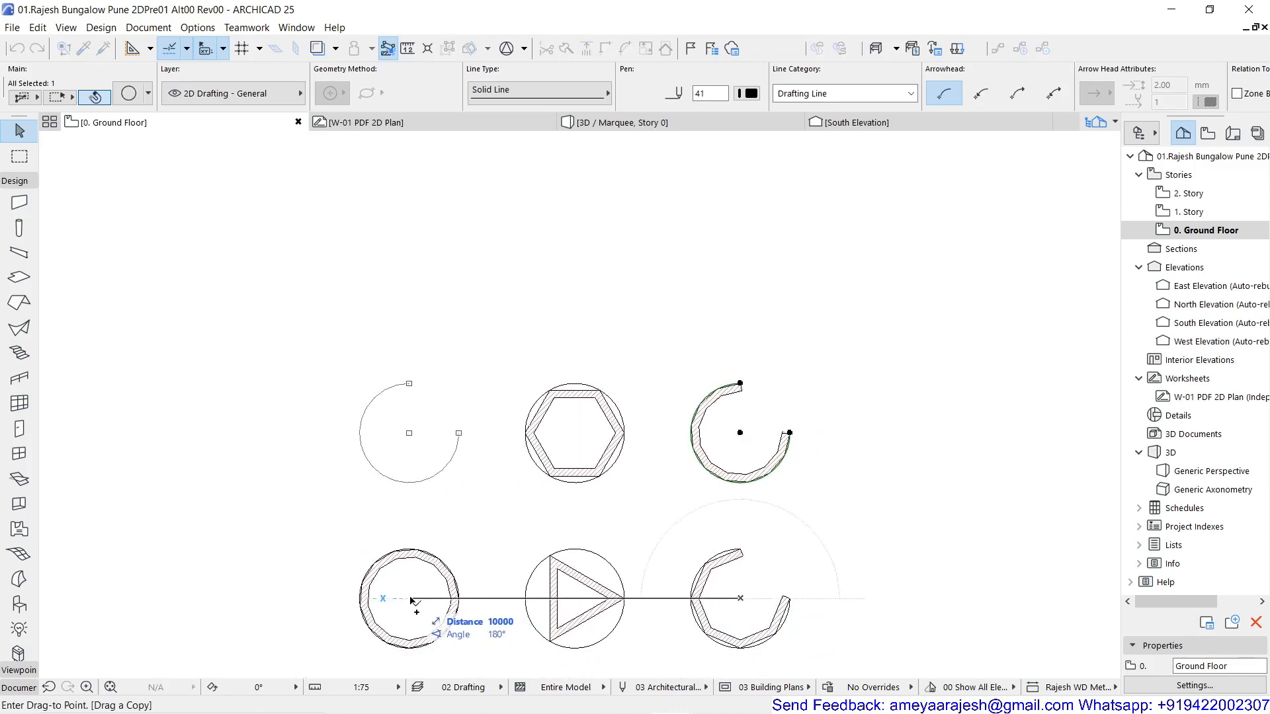
left_click(409, 434)
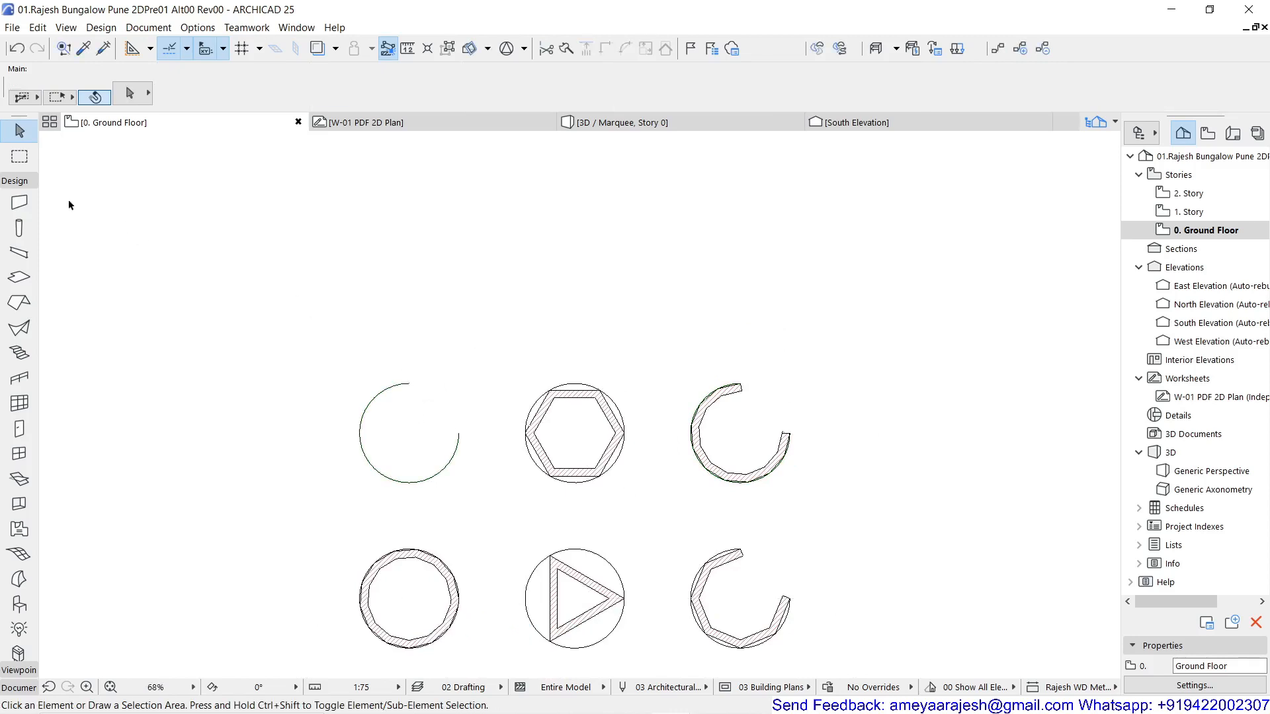
Trace the newly copied top-row arc with a wall using the Magic Wand.
left_click(19, 203)
scroll(457, 414, "up", 2)
scroll(461, 412, "up", 2)
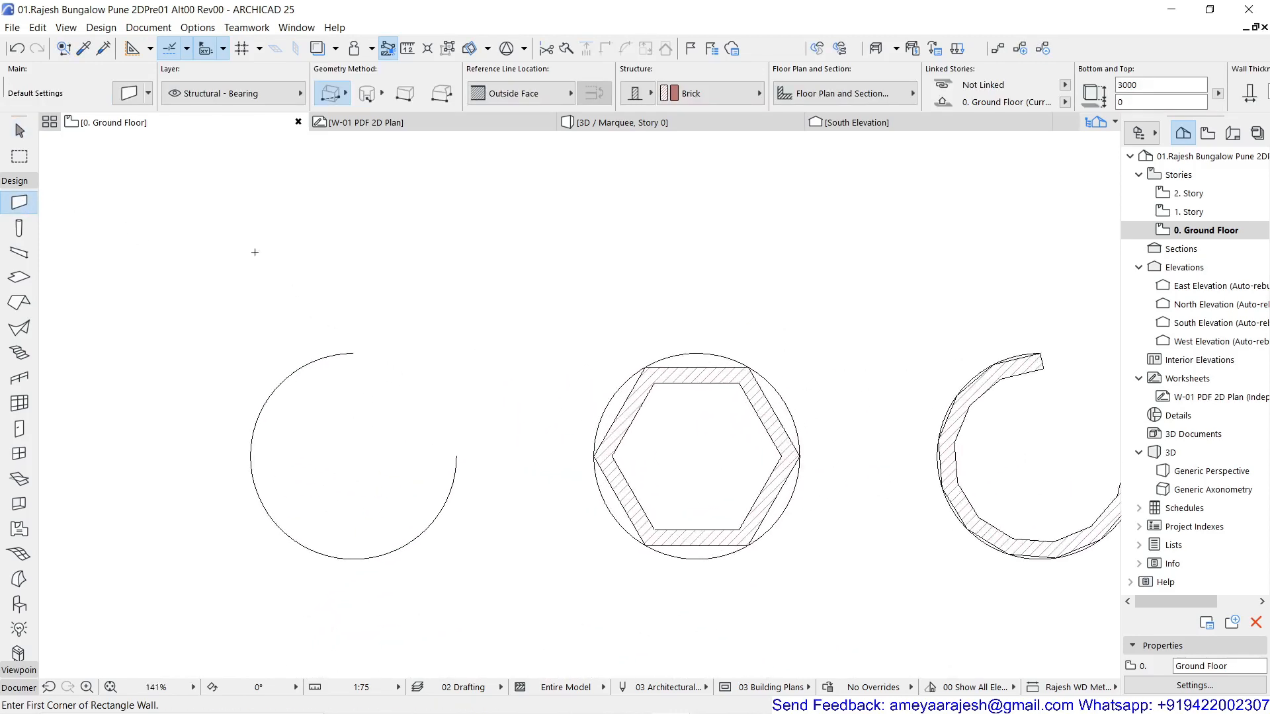
key("space")
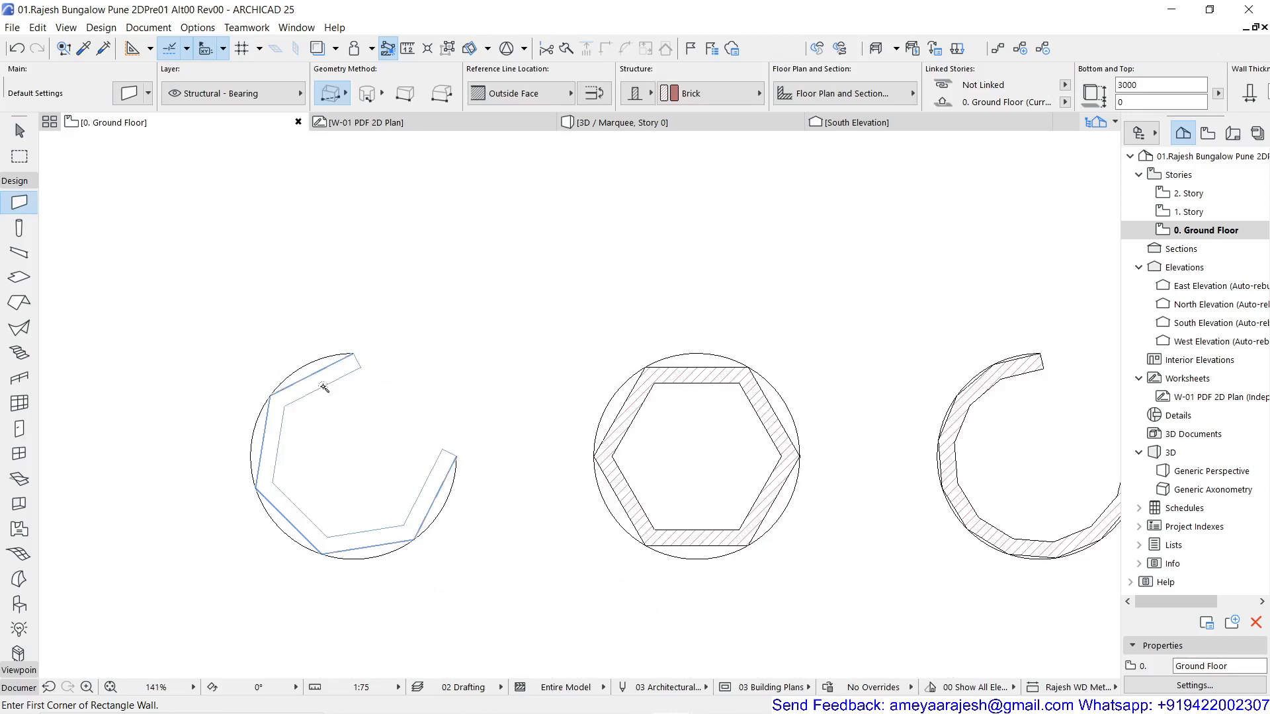
left_click(324, 387)
Measure the deviation from the midpoint of the new arc wall's upper end segment perpendicularly out to the arc.
scroll(288, 314, "up", 4)
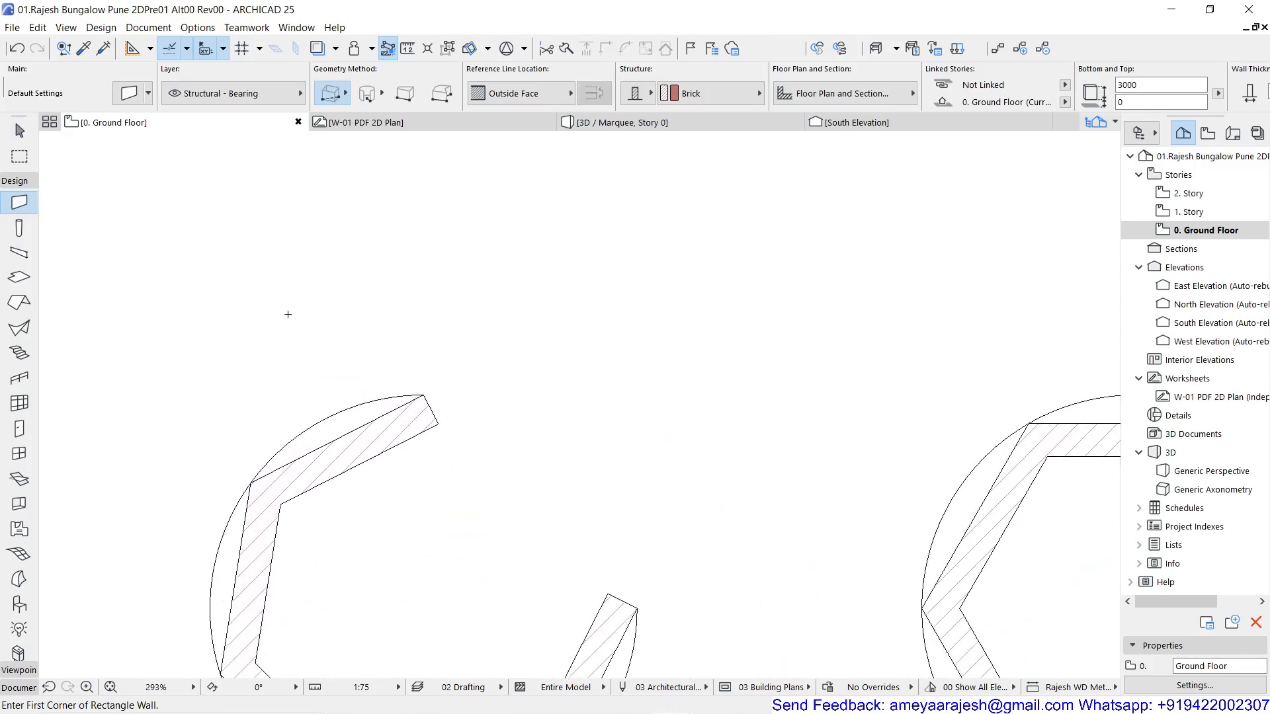
key("m")
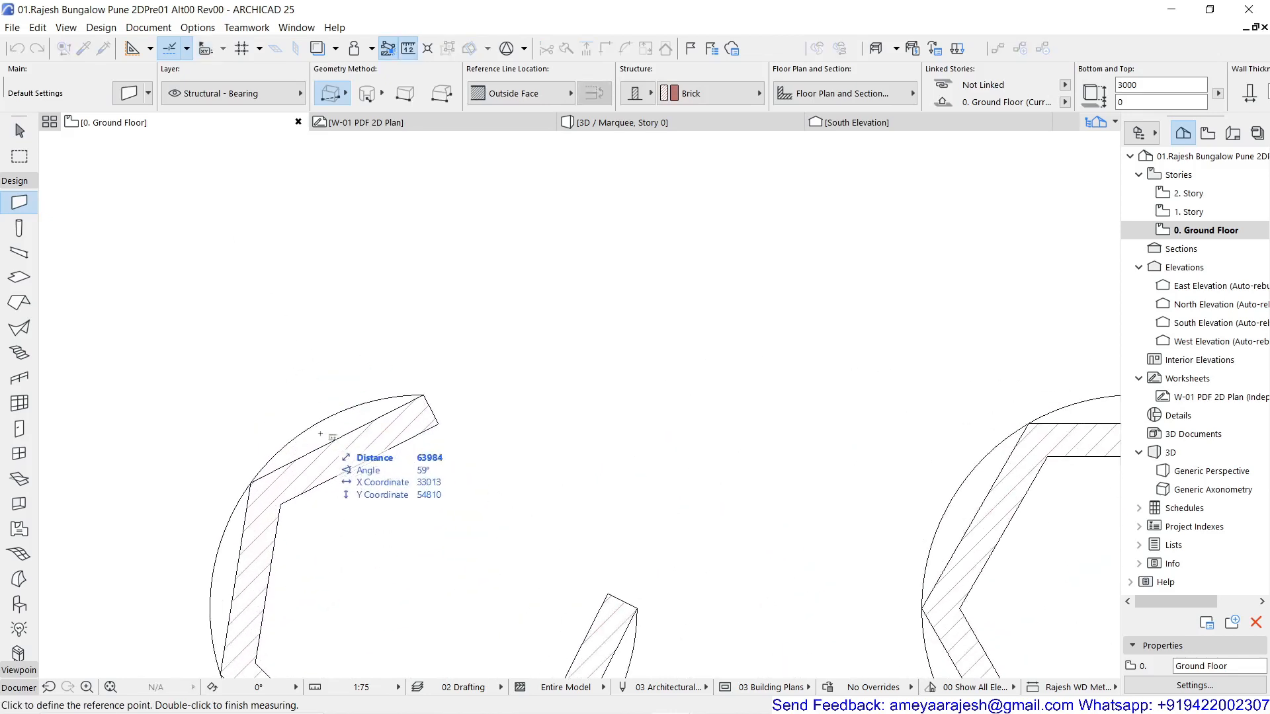
scroll(437, 420, "down", 4)
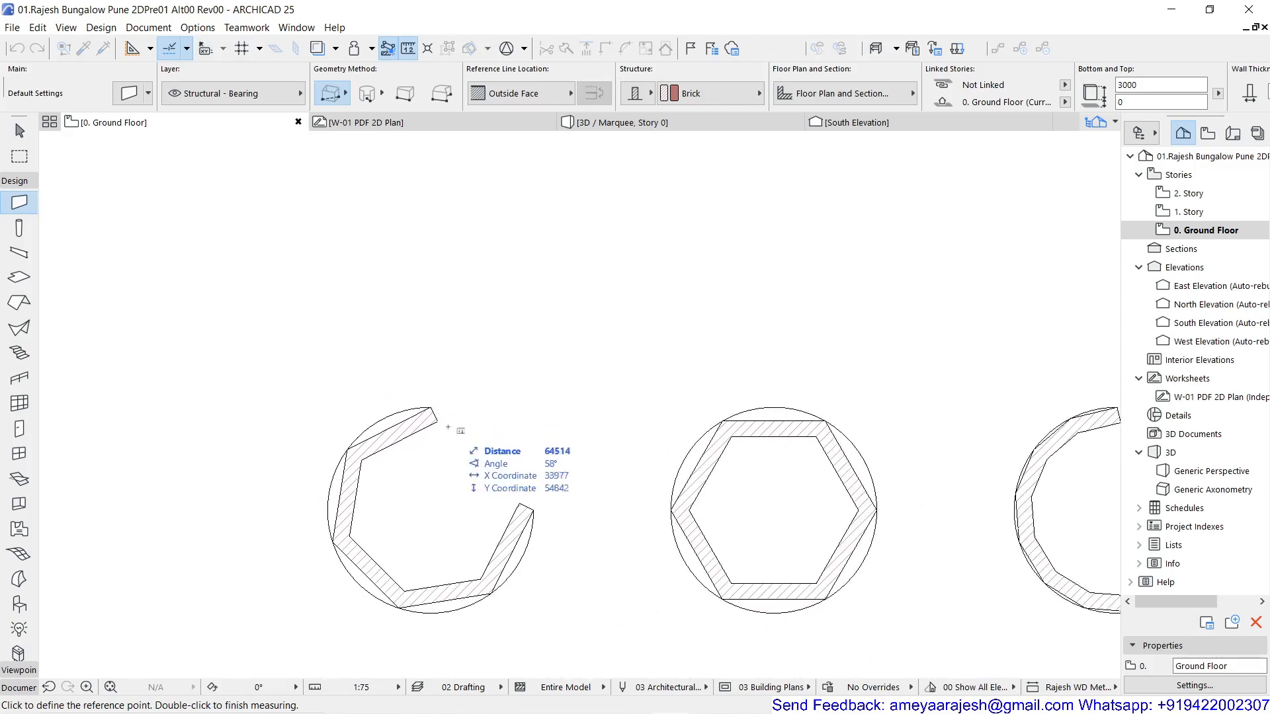
scroll(448, 482, "up", 3)
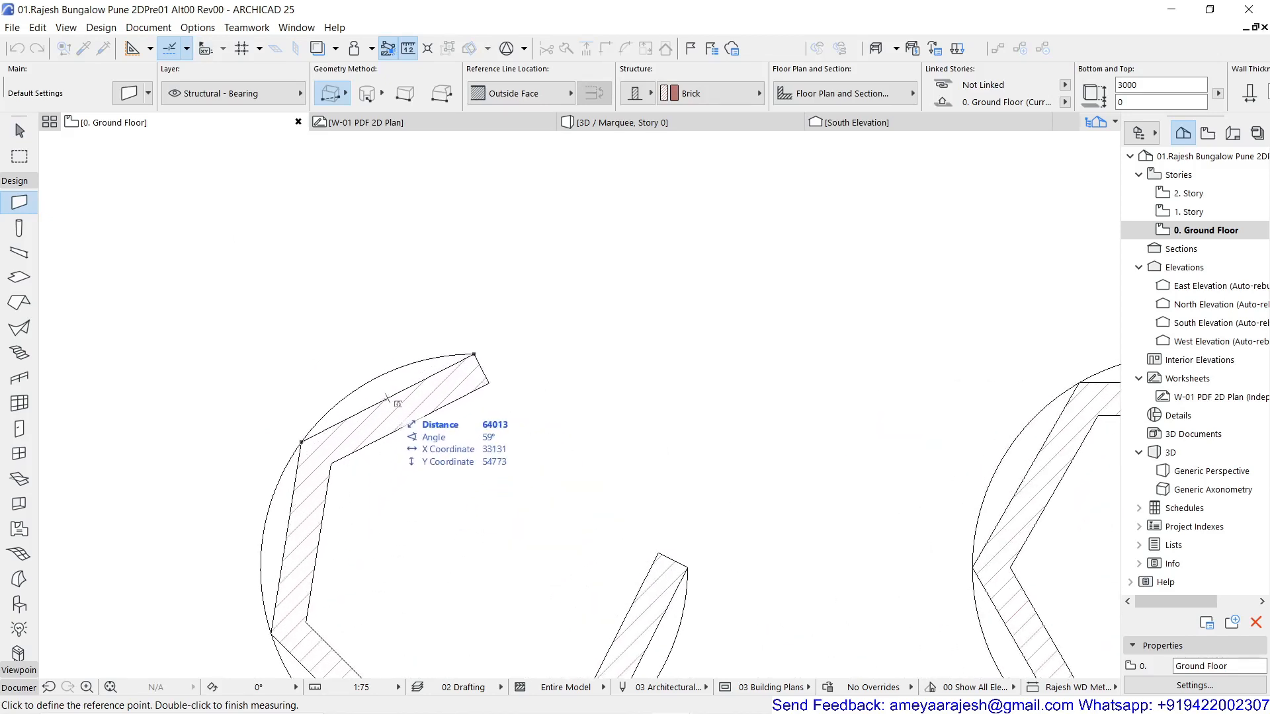
left_click(387, 398)
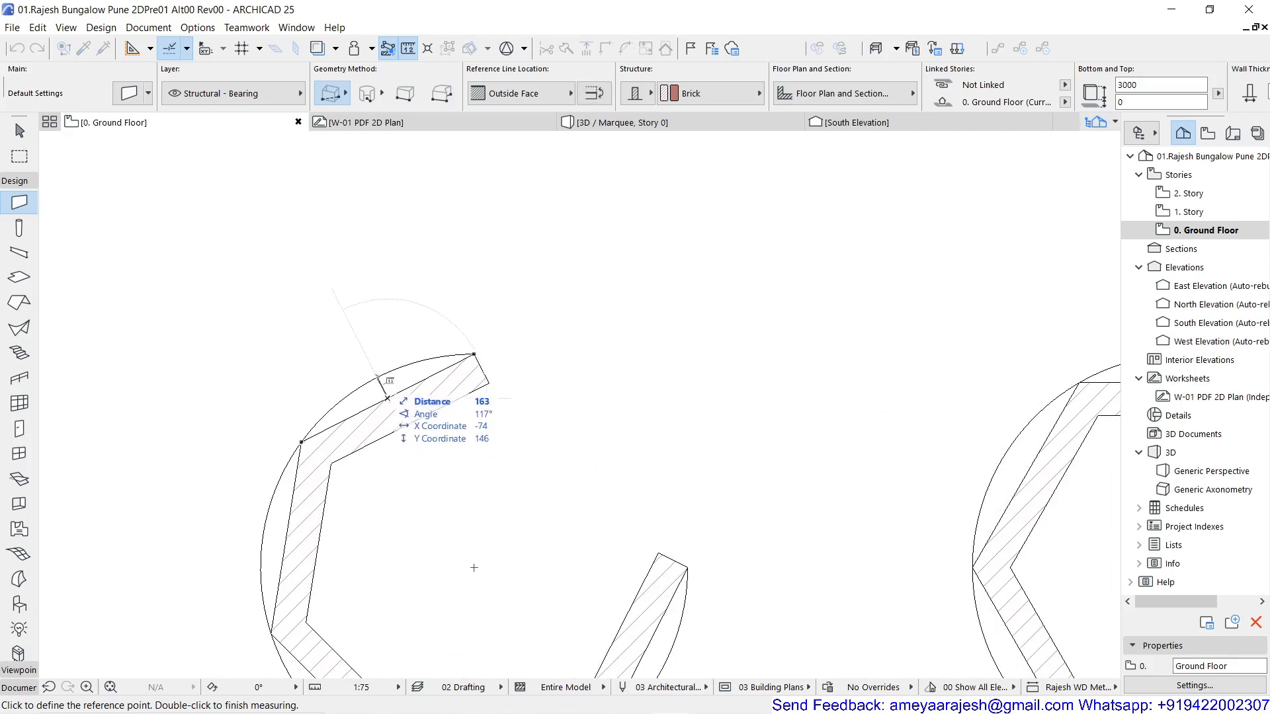
scroll(378, 377, "up", 3)
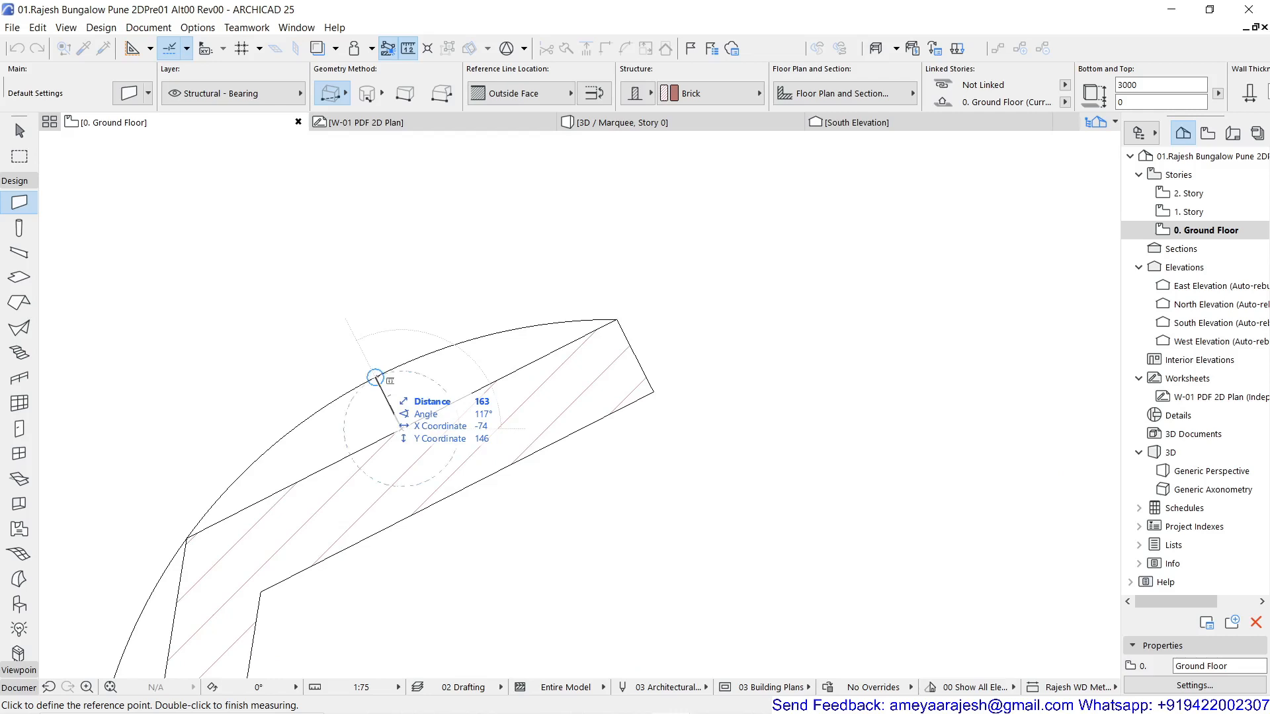
left_click(375, 378)
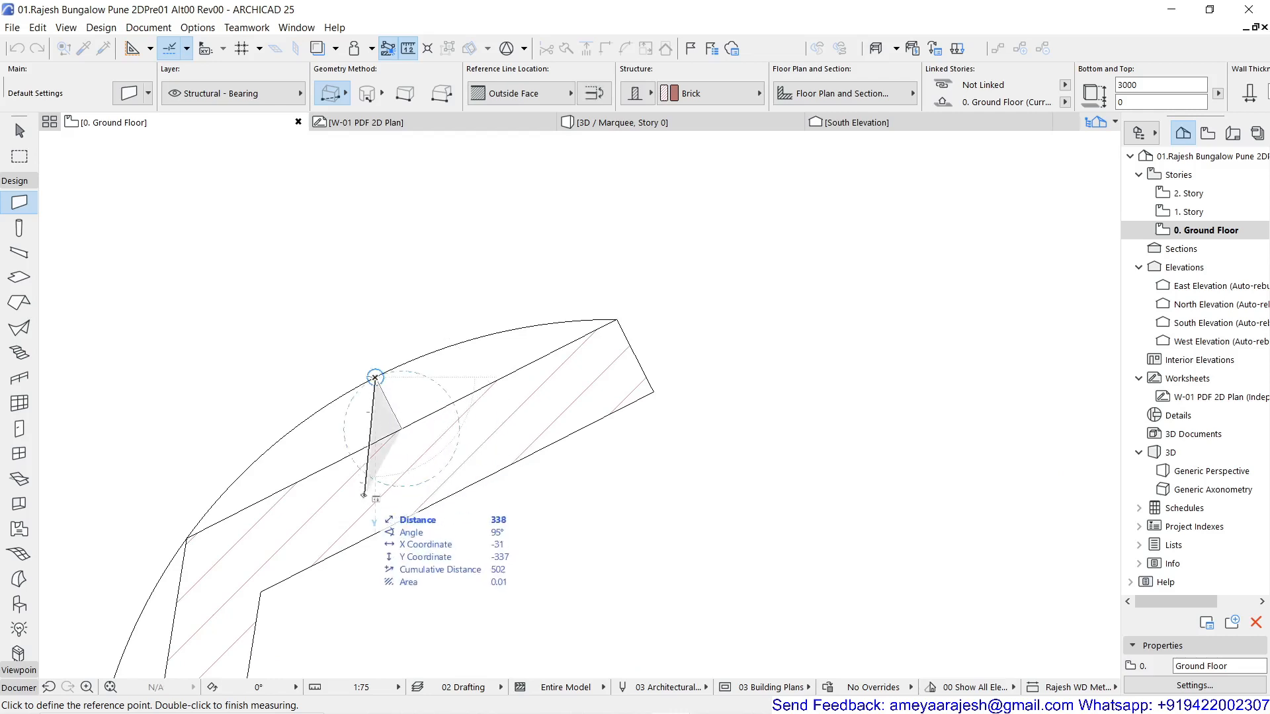
key("Escape")
Set the Magic Wand tracing preference to Best Match with a deviation from curves of less than 40.
scroll(493, 546, "down", 5)
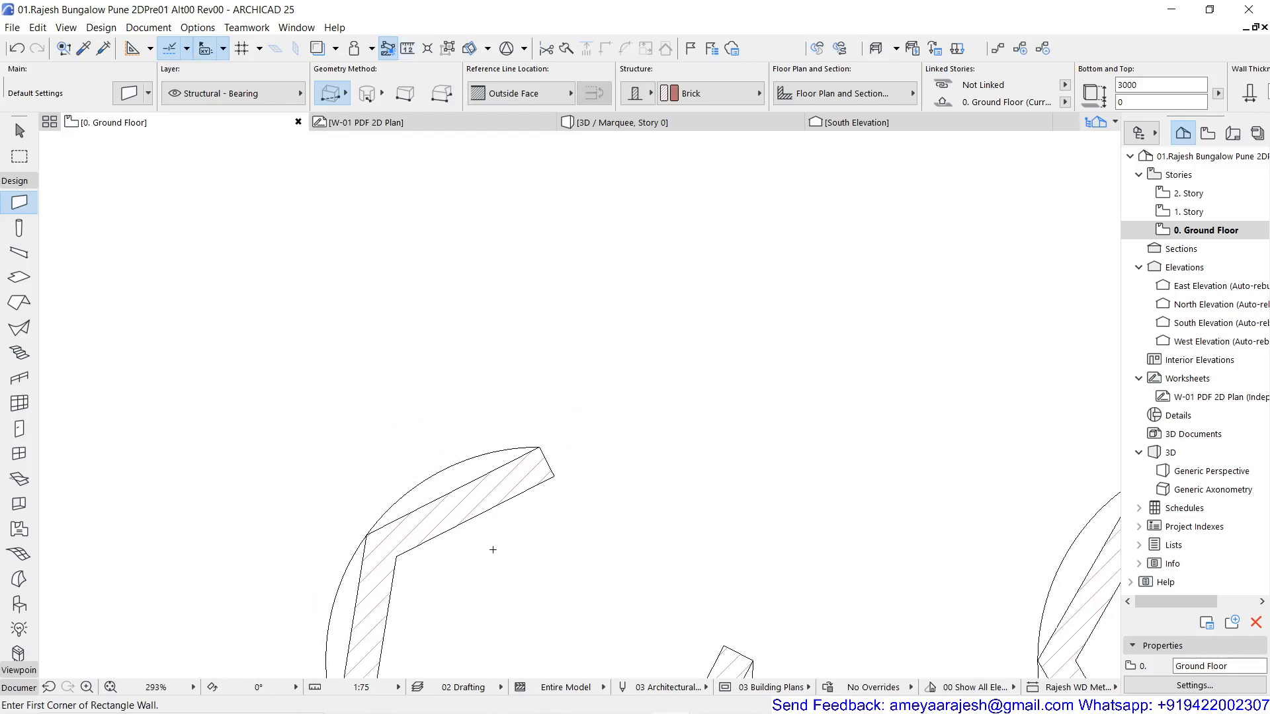
middle_click_drag(519, 529, 287, 234)
scroll(357, 283, "down", 4)
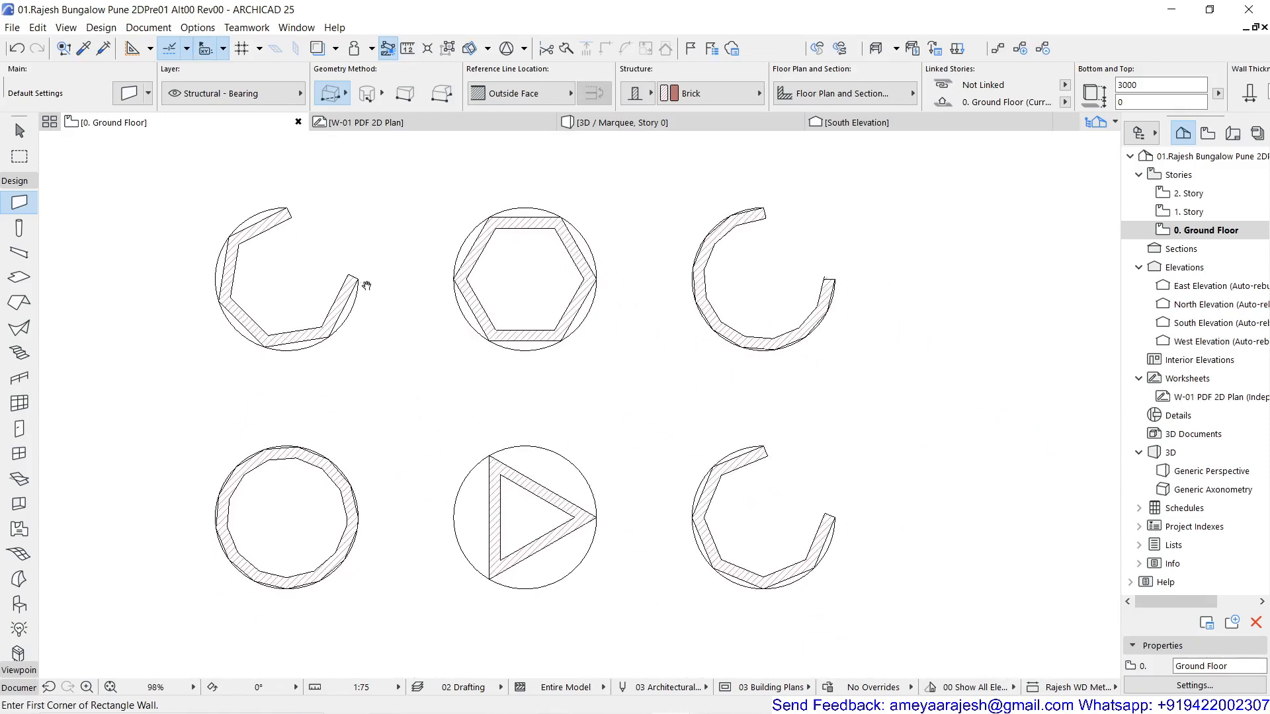
scroll(395, 331, "down", 3)
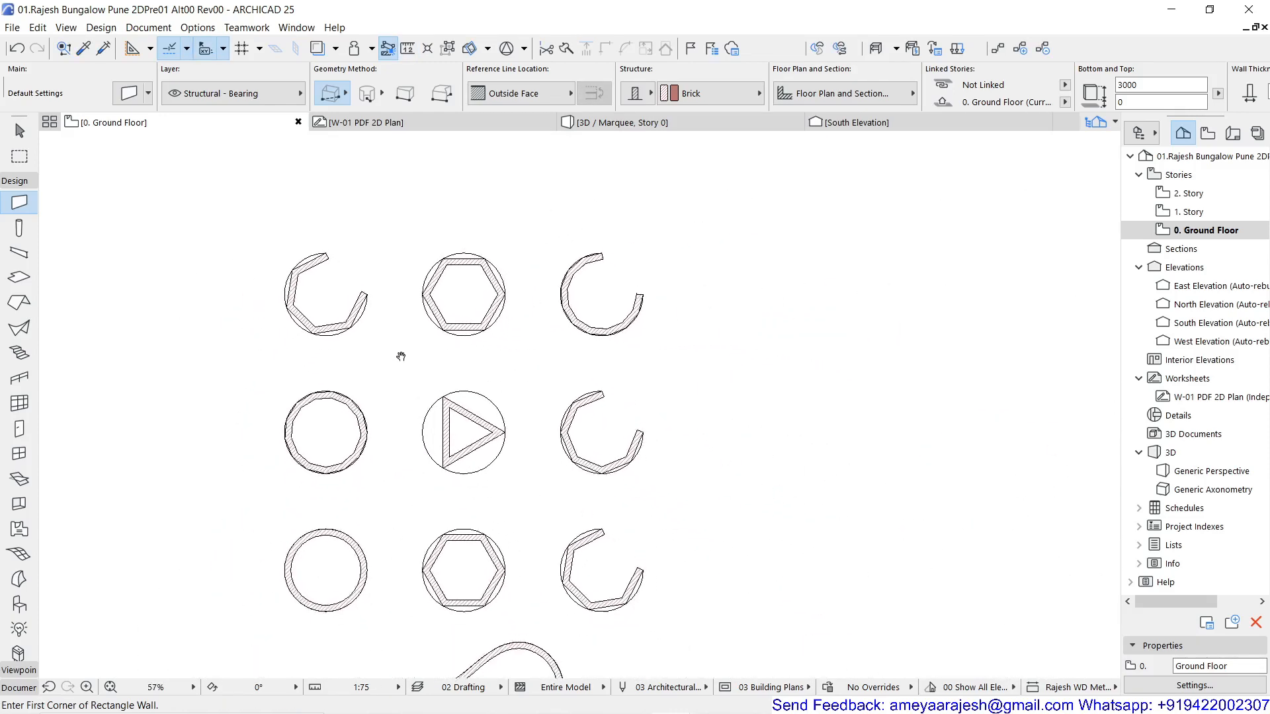
scroll(399, 287, "down", 1)
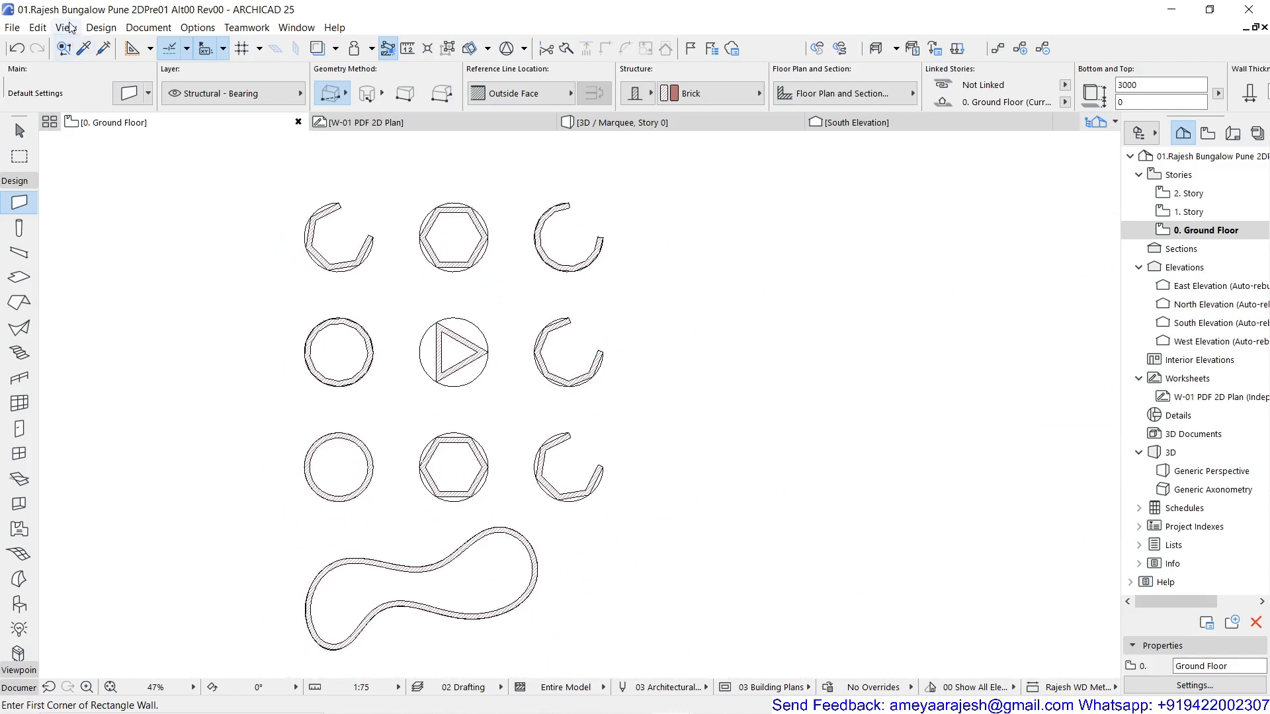
left_click(100, 27)
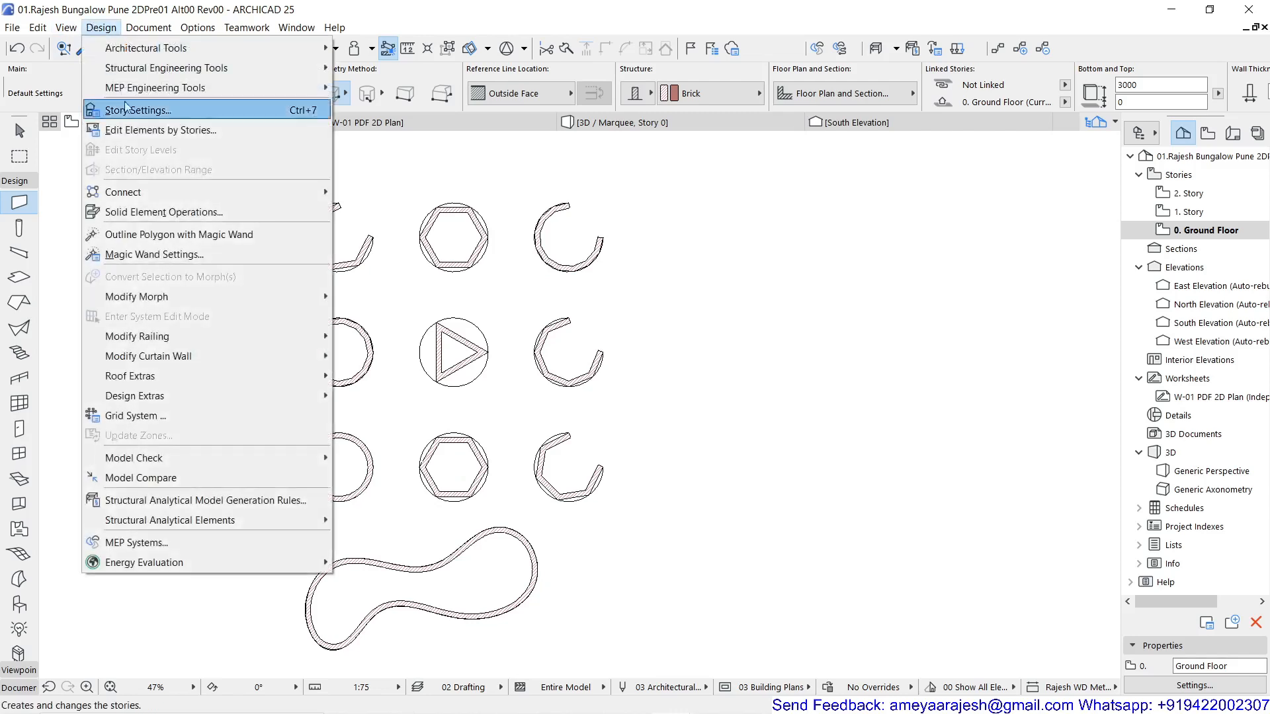
left_click(161, 255)
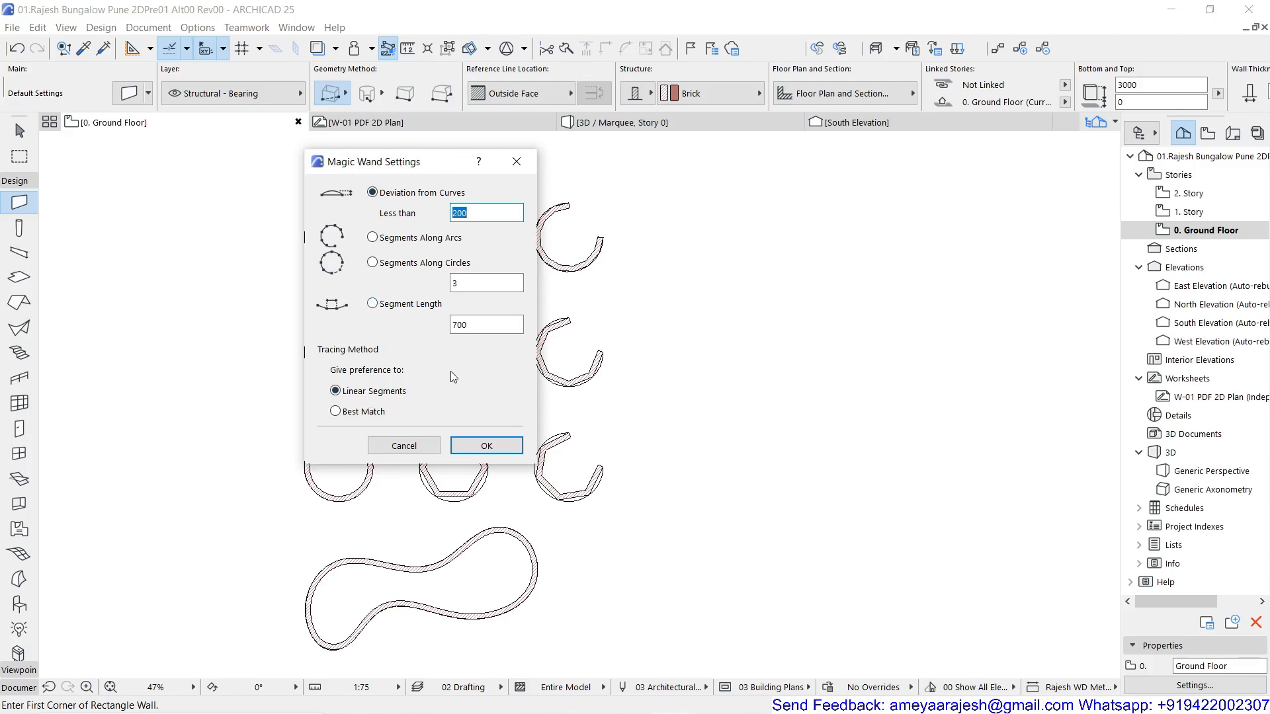
left_click(360, 413)
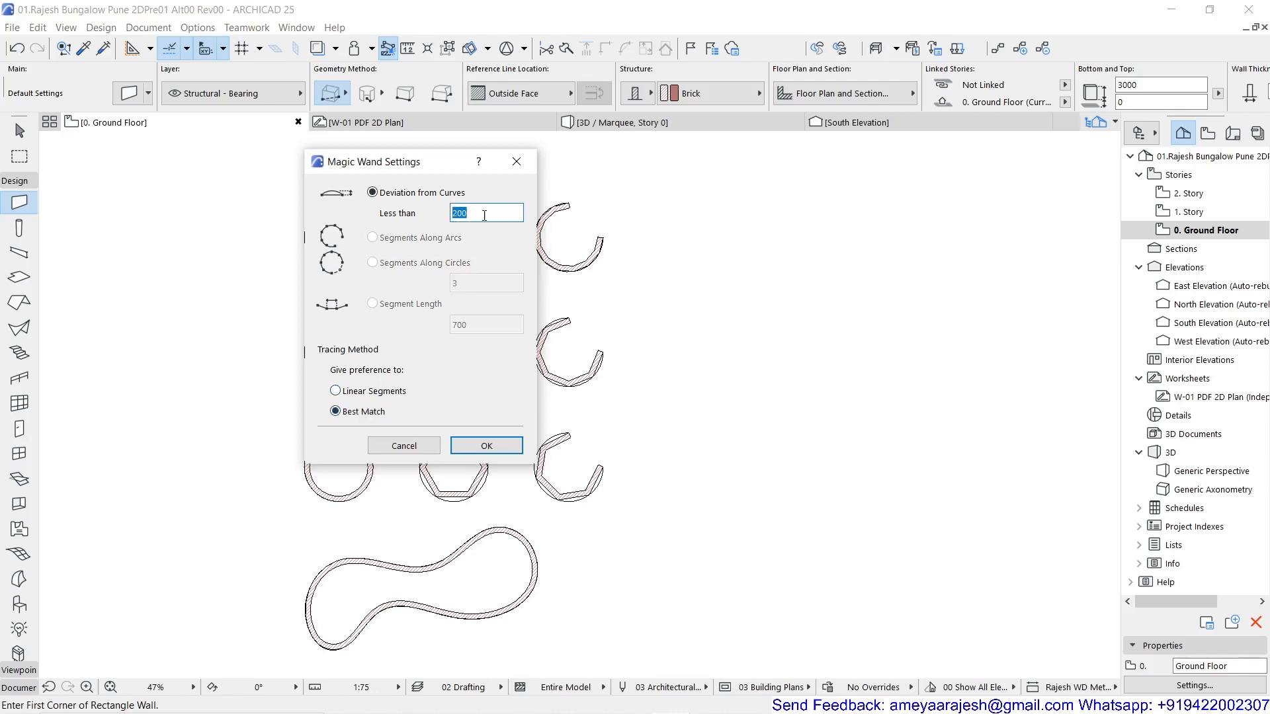
type("40")
left_click(471, 441)
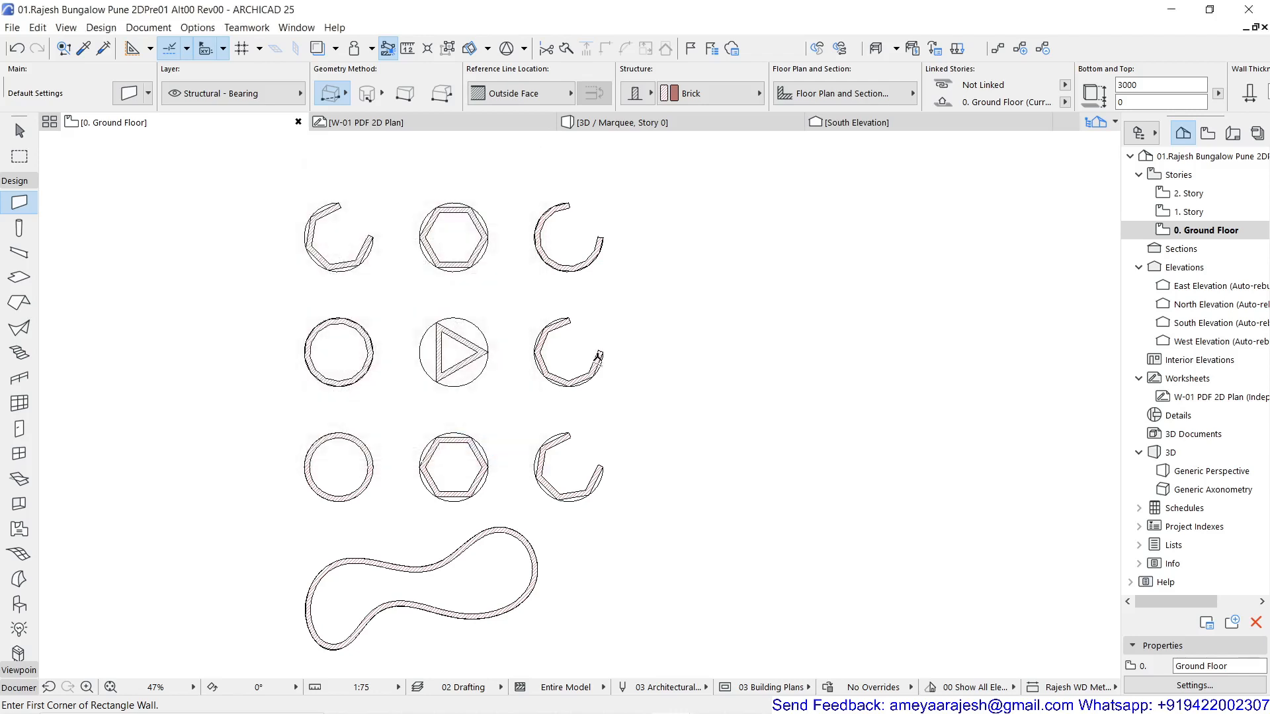
Enclose all the traced walls in a marquee and show only them in the 3D perspective from an oblique angle.
left_click(19, 156)
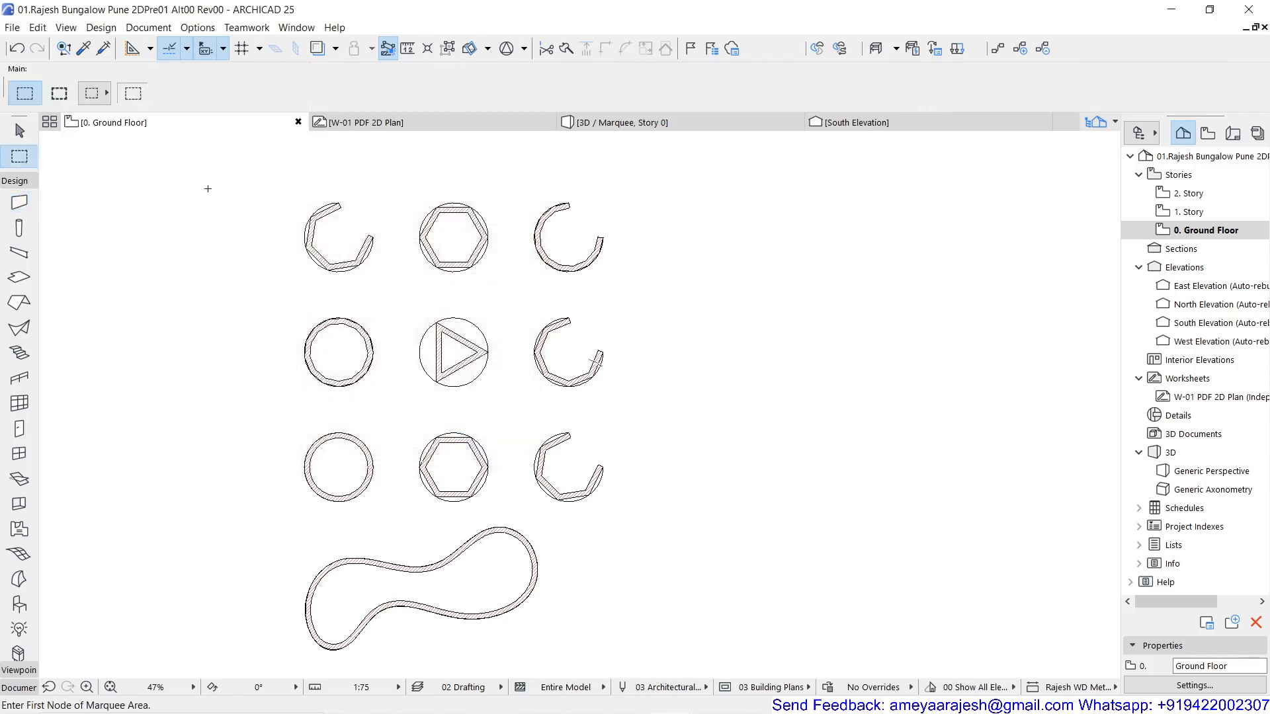
left_click(262, 173)
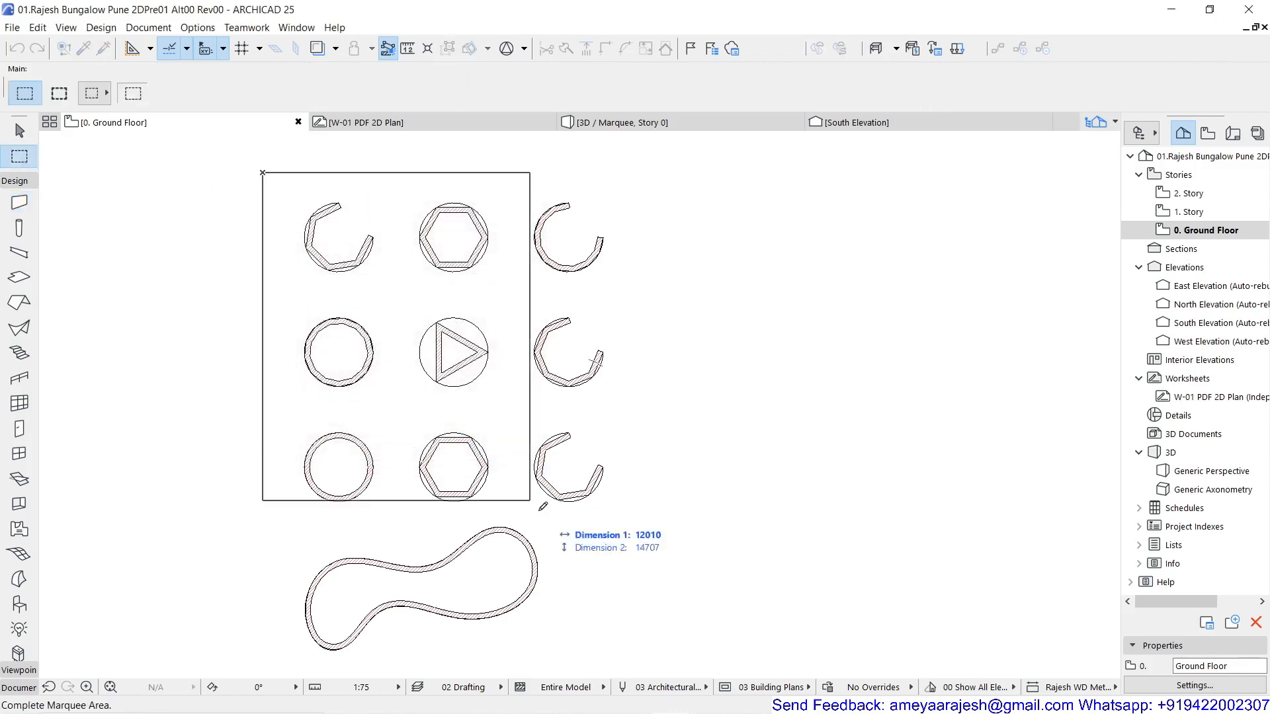
left_click(647, 653)
key("F5")
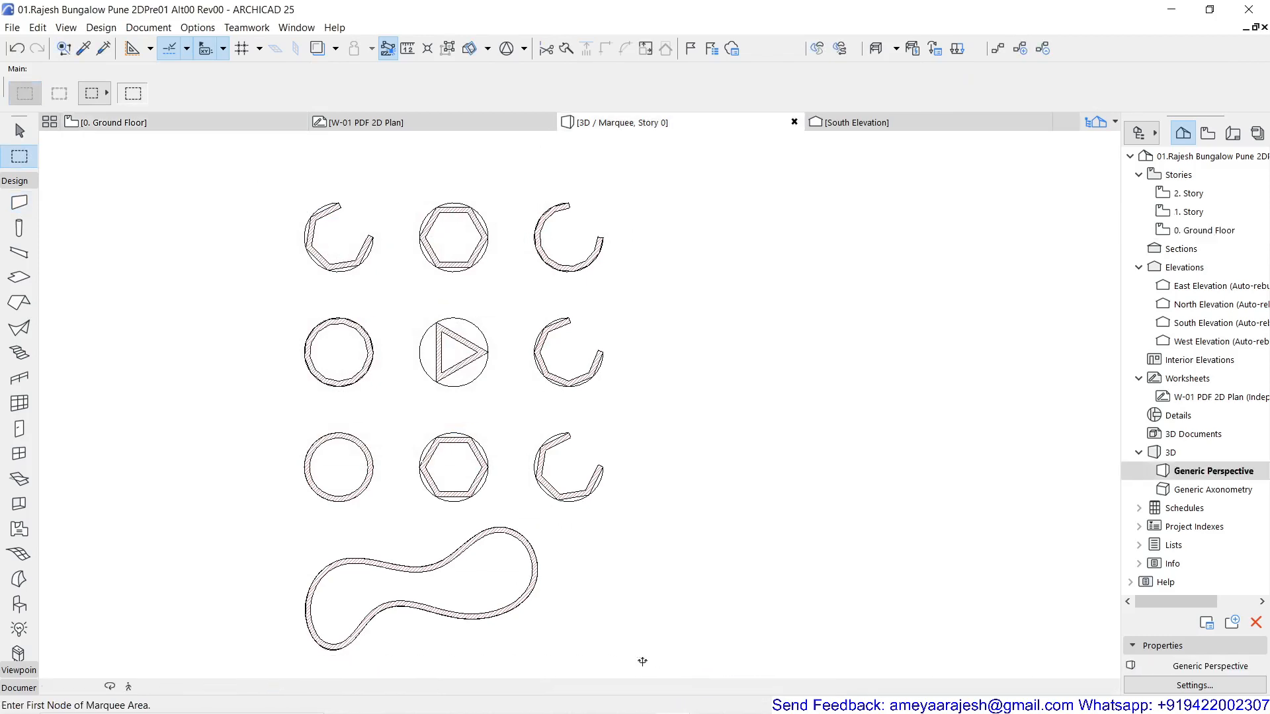
scroll(618, 536, "down", 2)
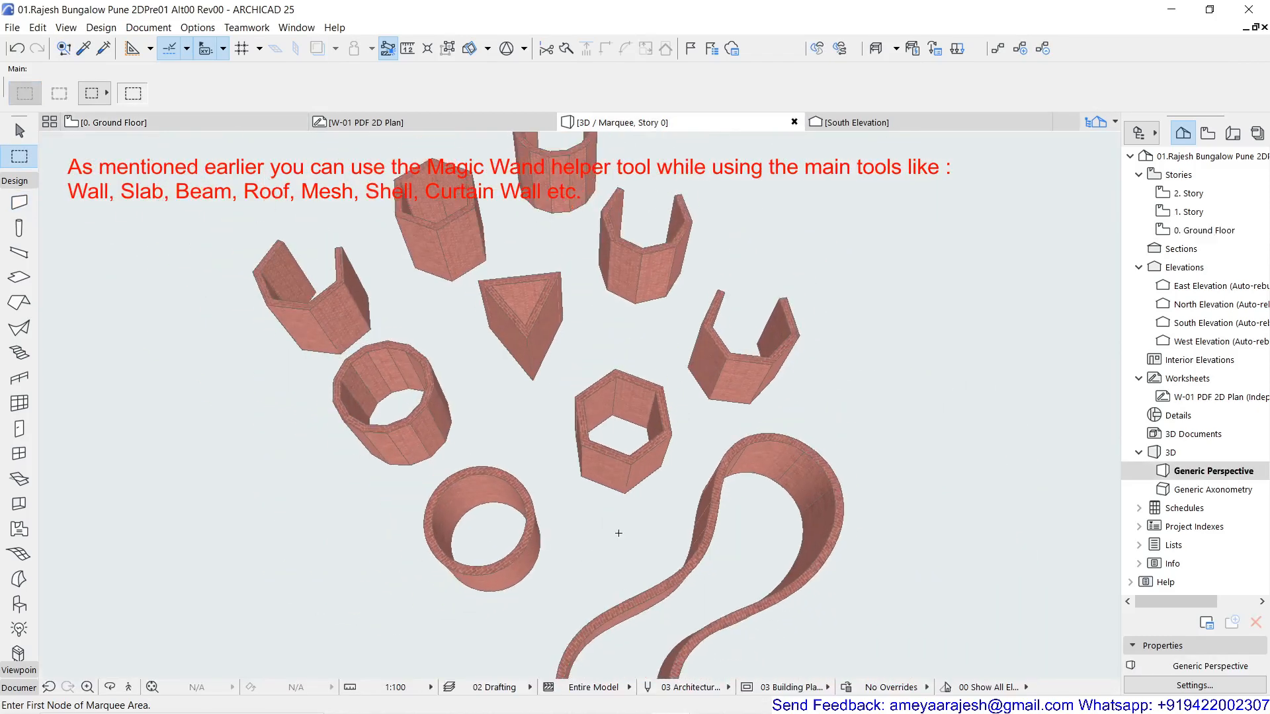
middle_click_drag(622, 543, 229, 399, "shift")
scroll(399, 394, "down", 1)
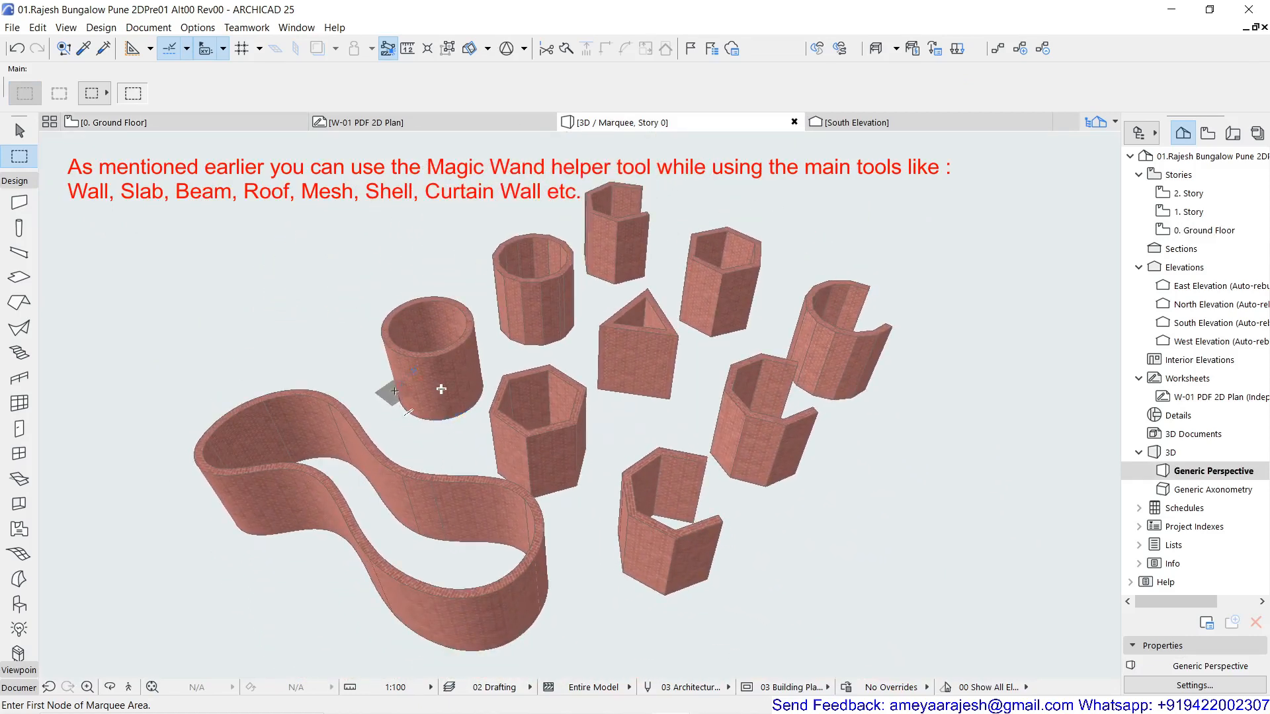
middle_click_drag(275, 344, 270, 323)
key("Escape")
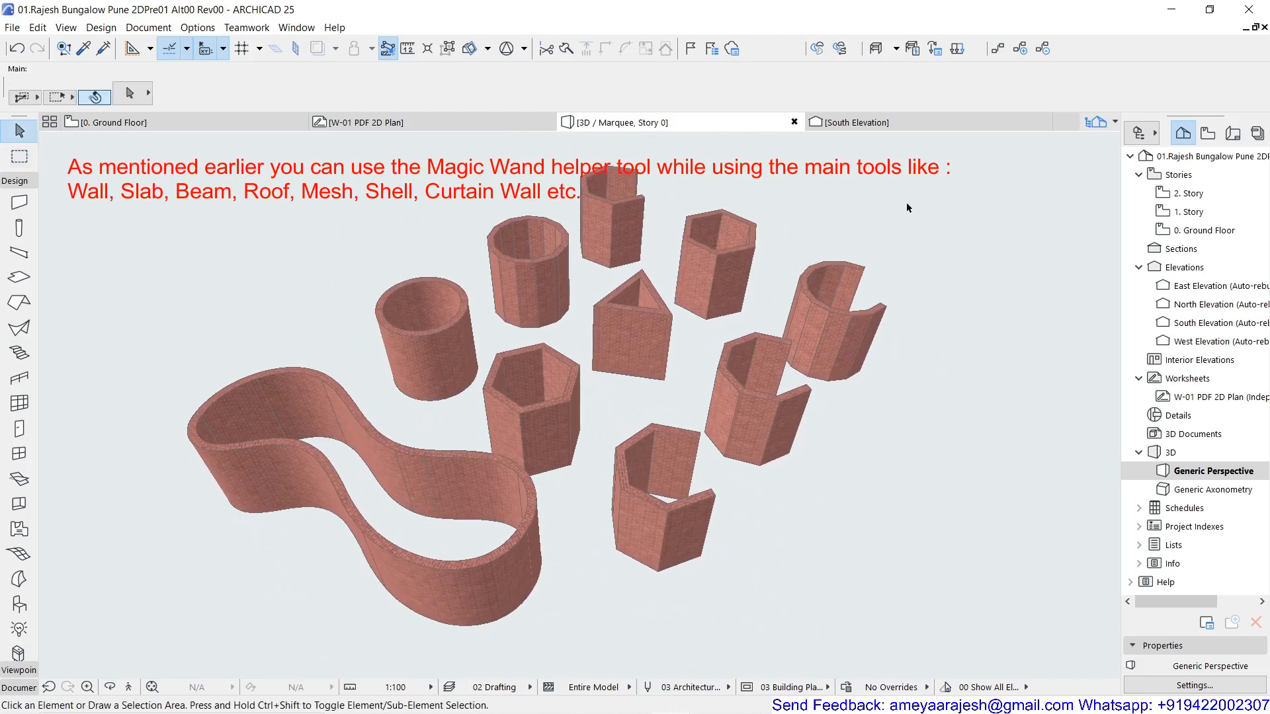